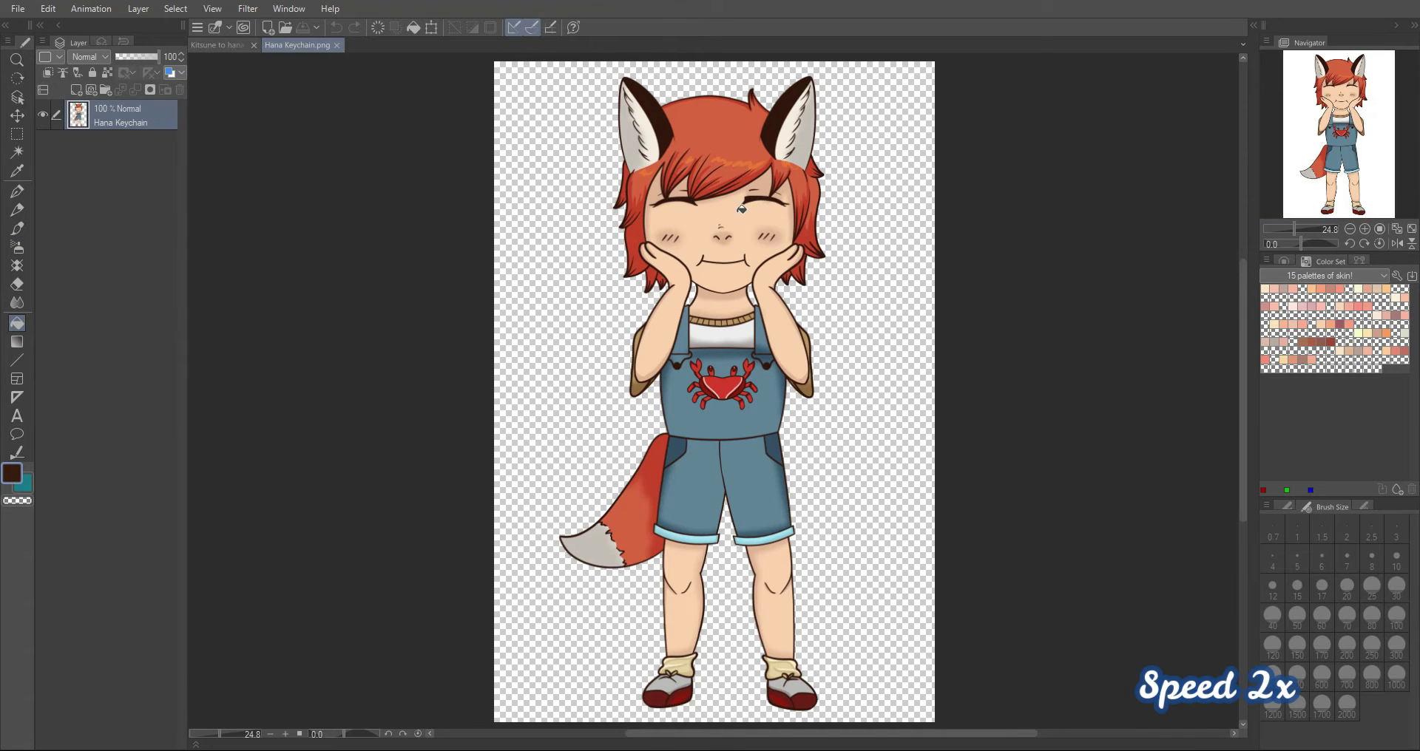
Step: Sample the skin tone from Hana Keychain.png and fill the fox character's face and neck with it on Layer 4
left_click(742, 210, "alt")
left_click(219, 45)
left_click(742, 459)
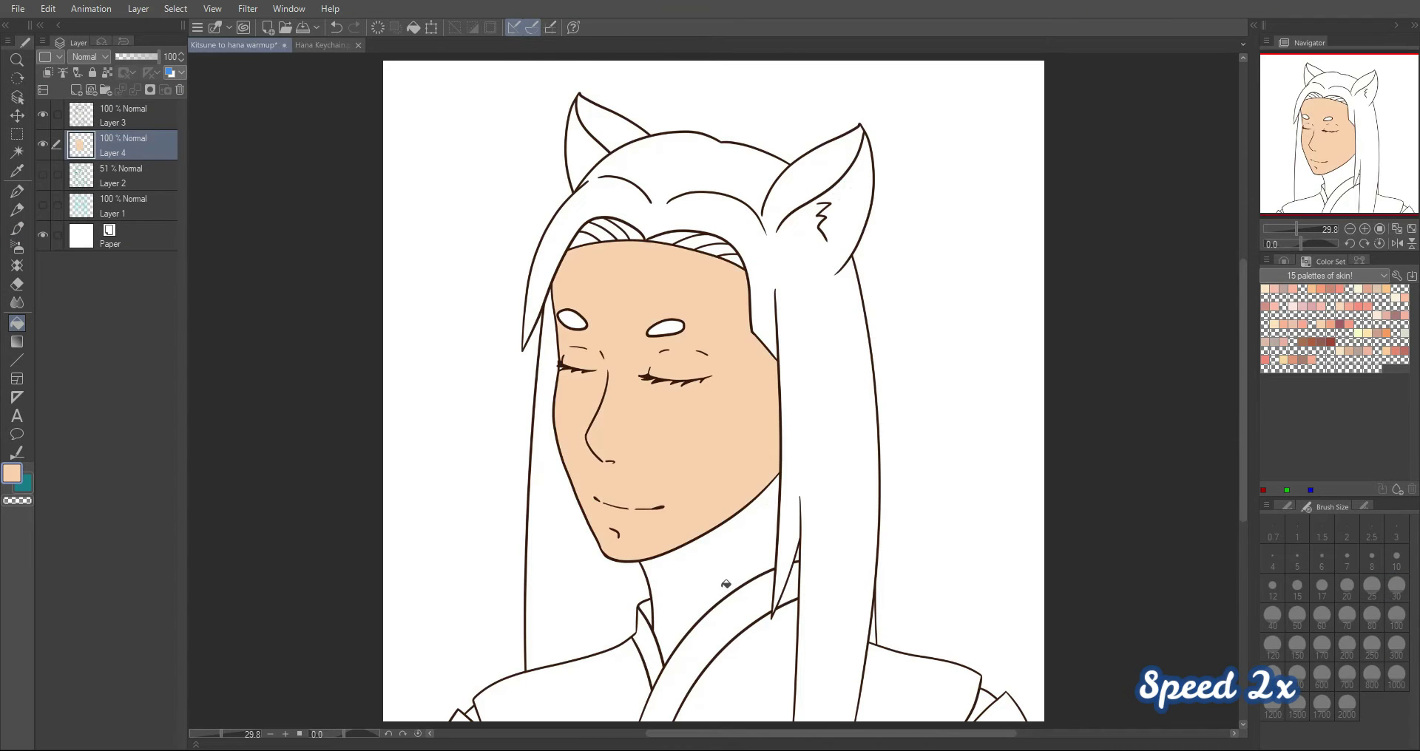
left_click(726, 584)
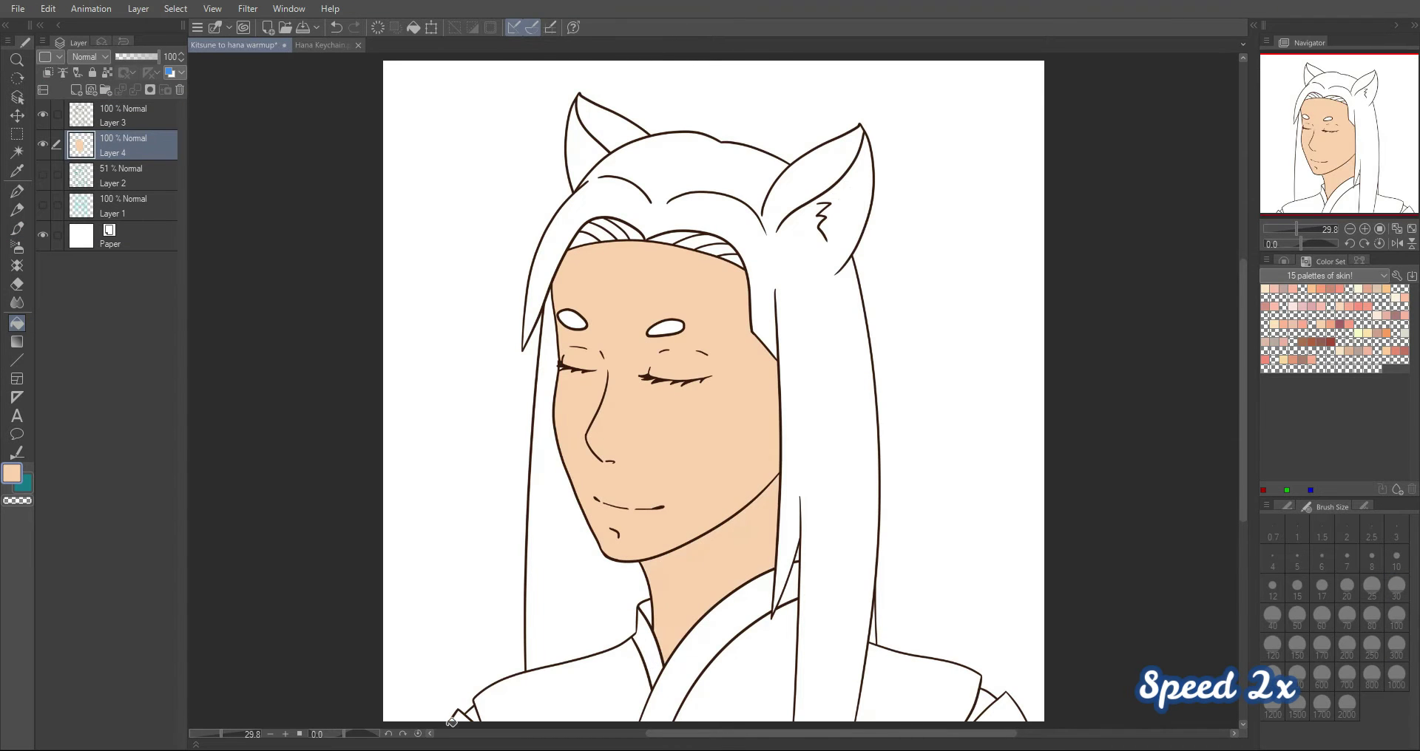
Step: Sample the red hair colour from Hana Keychain.png and fill the character's long hair and both ears on a new layer
left_click(323, 45)
left_click(731, 115, "alt")
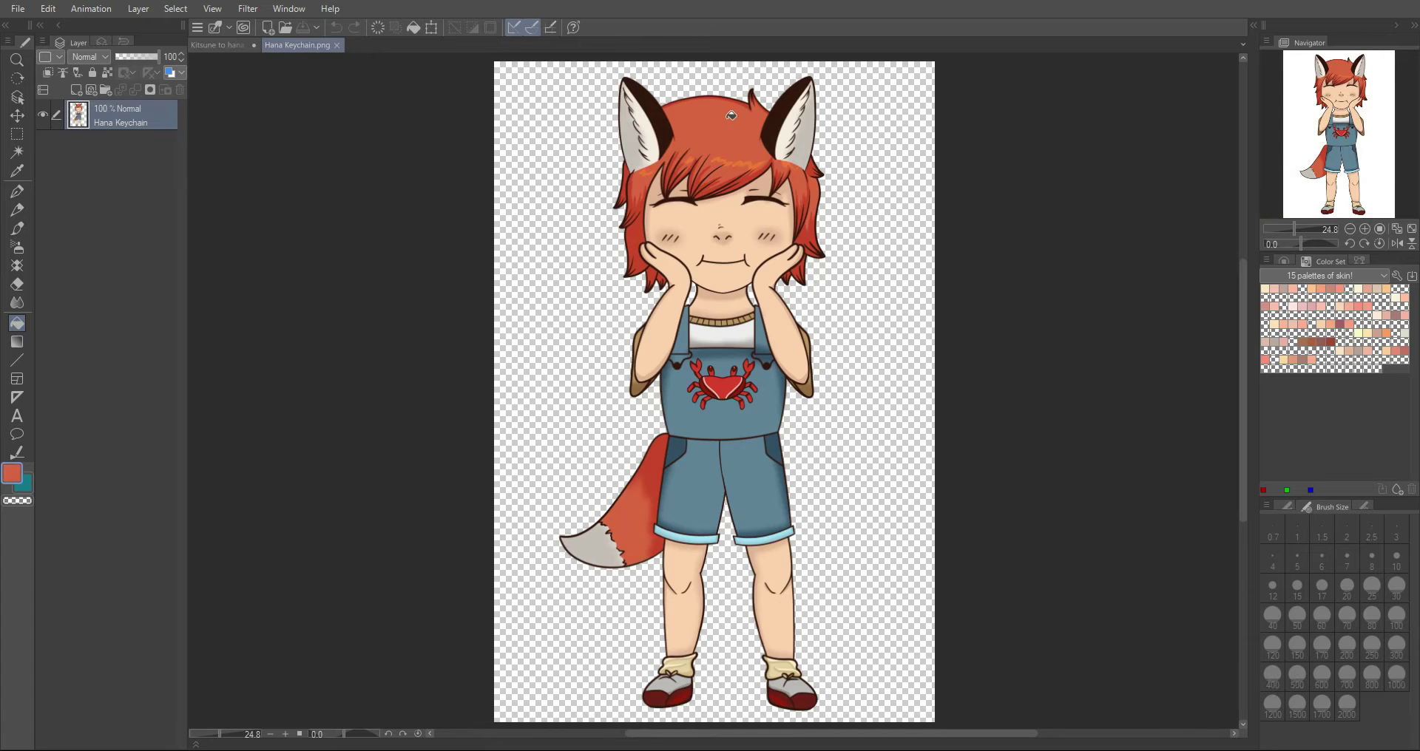
left_click(225, 49)
left_click(787, 310)
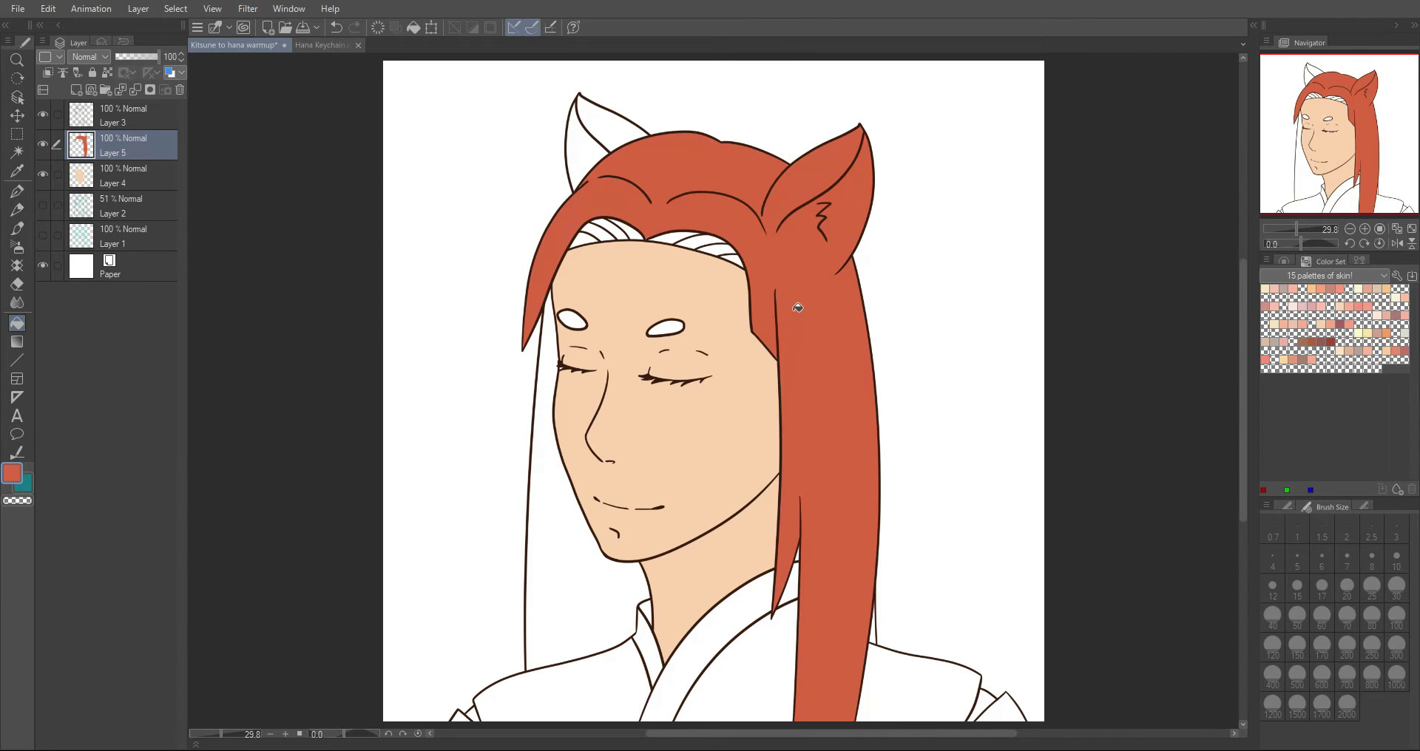
left_click(584, 577)
left_click(630, 172)
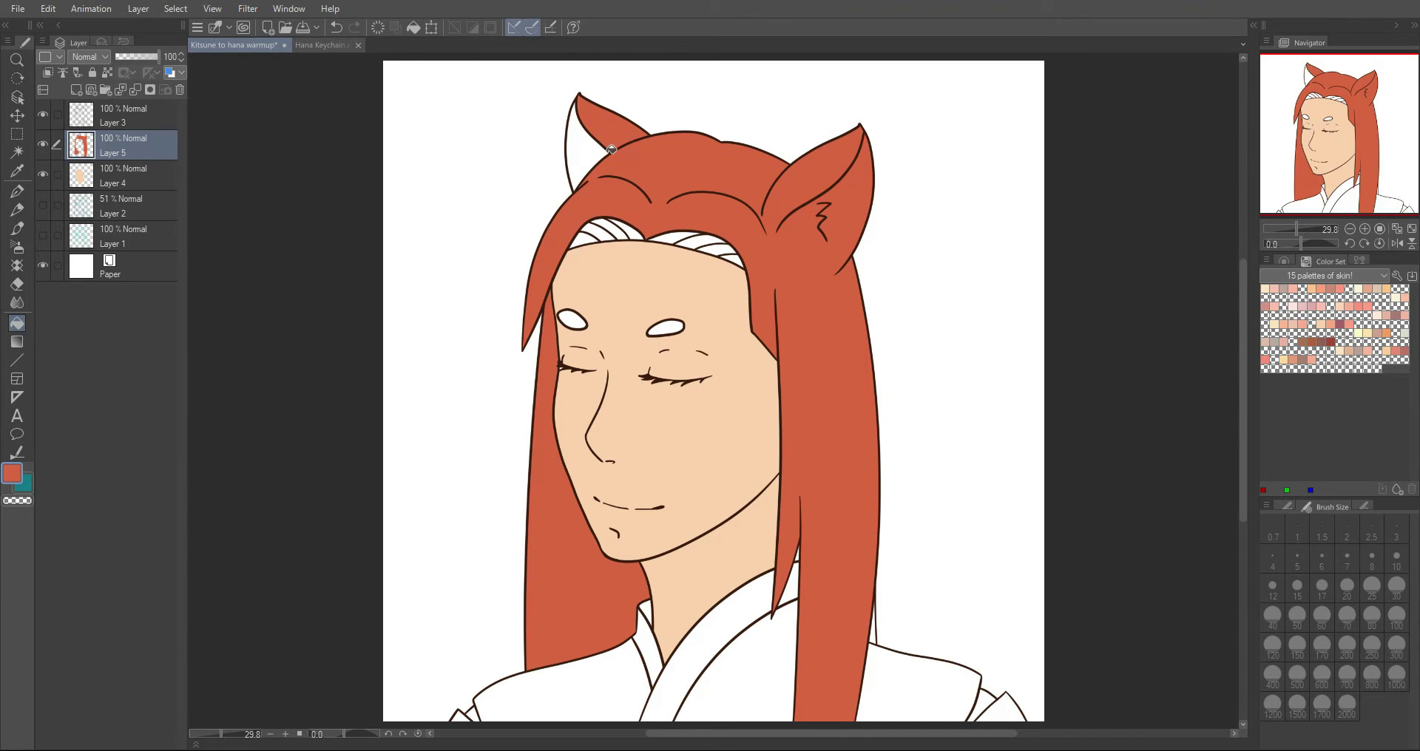
left_click(591, 158)
Step: Fill the combed-back hair sections above the forehead and both eyebrows with the red hair colour
left_click(628, 231)
left_click(610, 231)
left_click(595, 233)
left_click(580, 240)
left_click(677, 237)
left_click(701, 241)
left_click(722, 247)
left_click(737, 259)
left_click(665, 327)
left_click(571, 320)
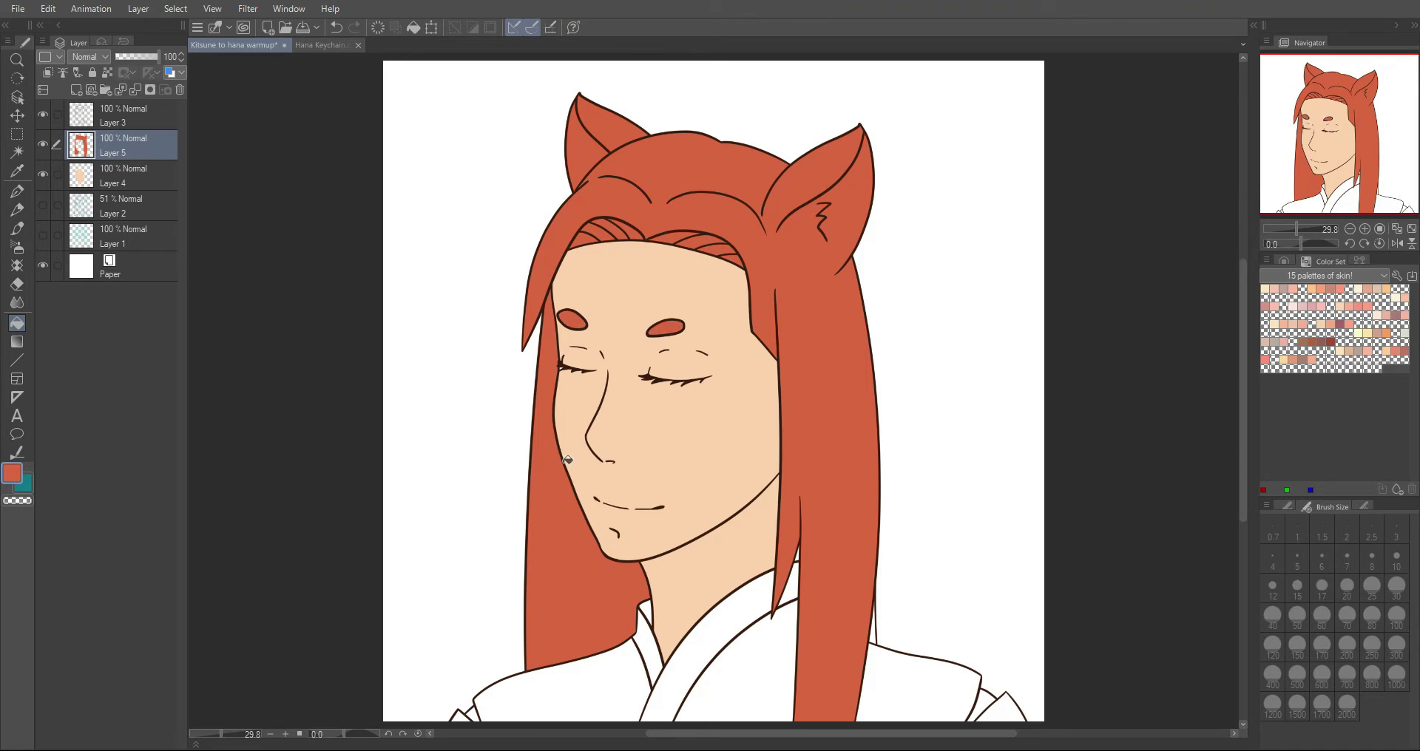
Step: Hide the Paper layer and fill the robe's shoulders, front and sleeves with light grey on a new layer
left_click(118, 90)
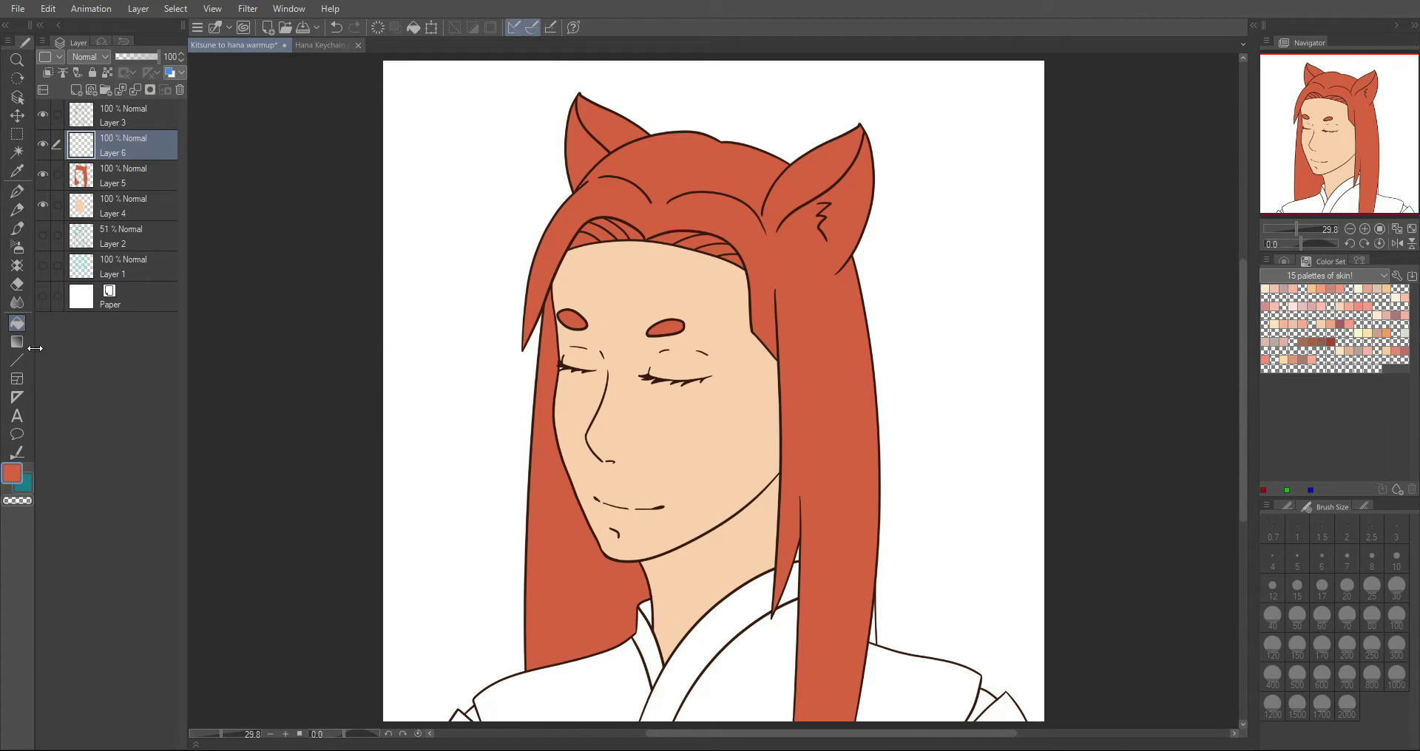
left_click(24, 485)
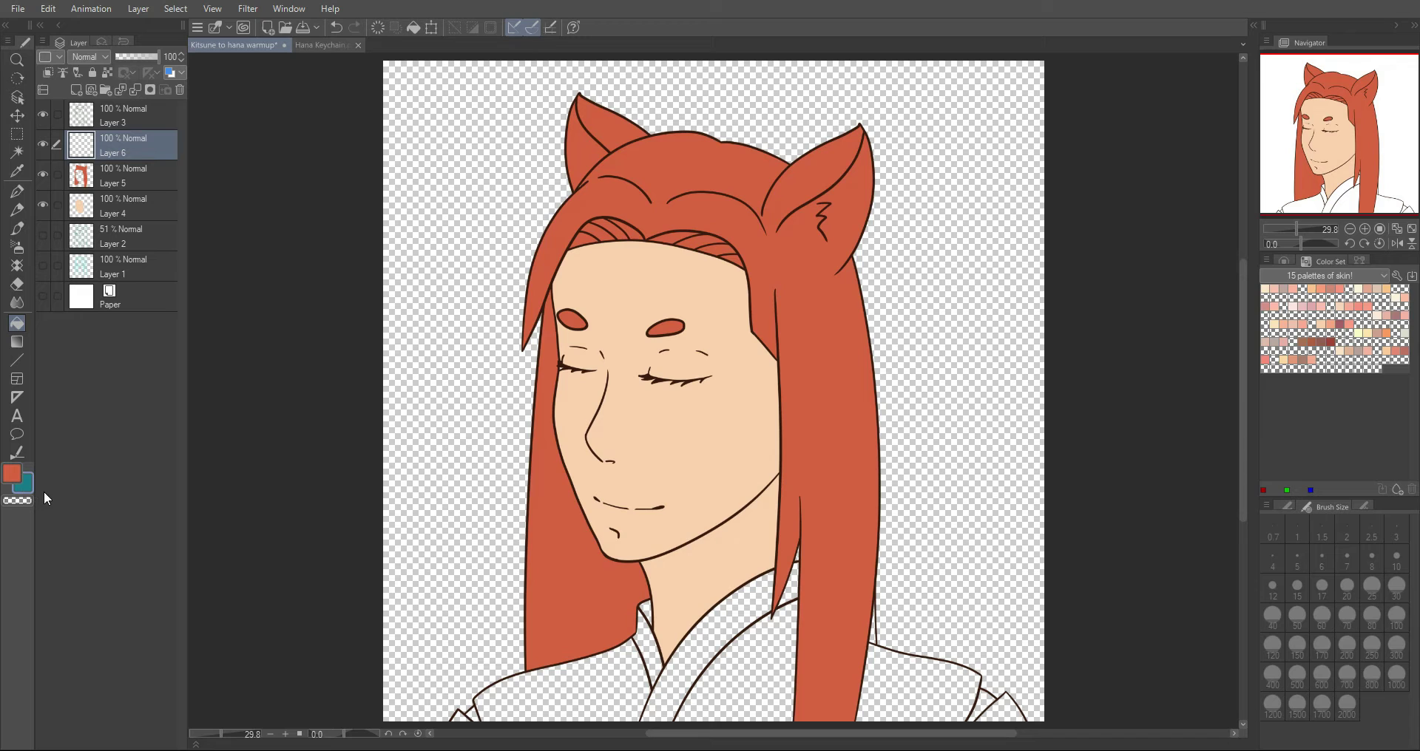
left_click(1291, 258)
left_click(1304, 329)
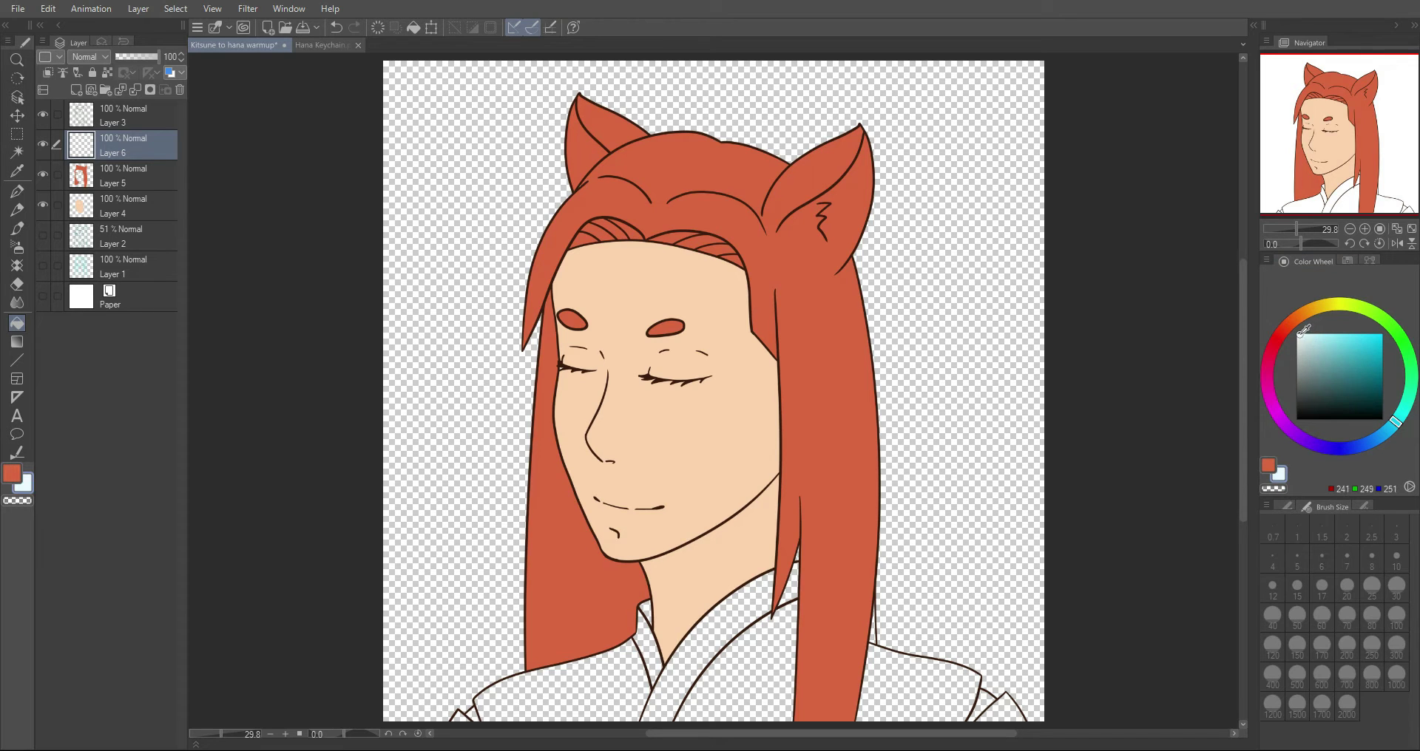
left_click(1292, 321)
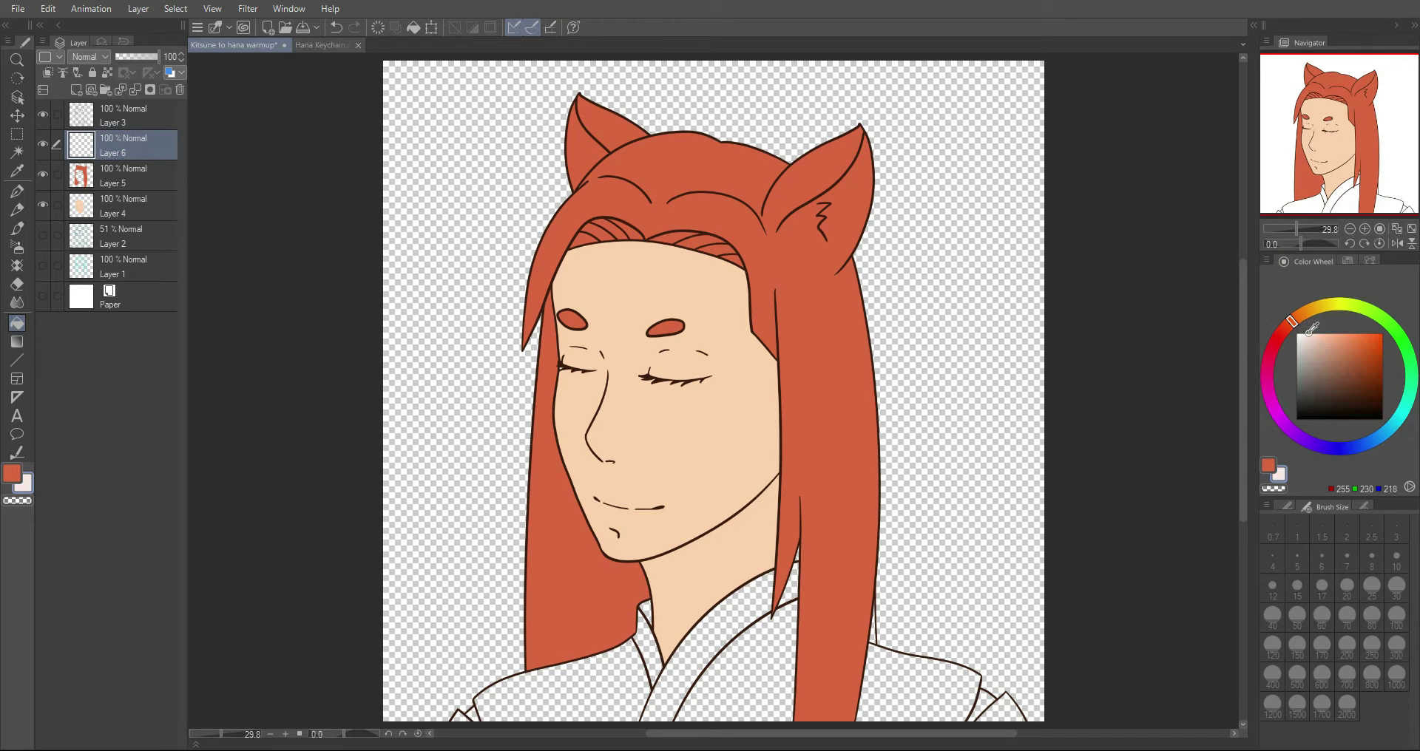
left_click(1298, 342)
left_click(598, 696)
left_click(739, 695)
left_click(914, 699)
left_click(998, 710)
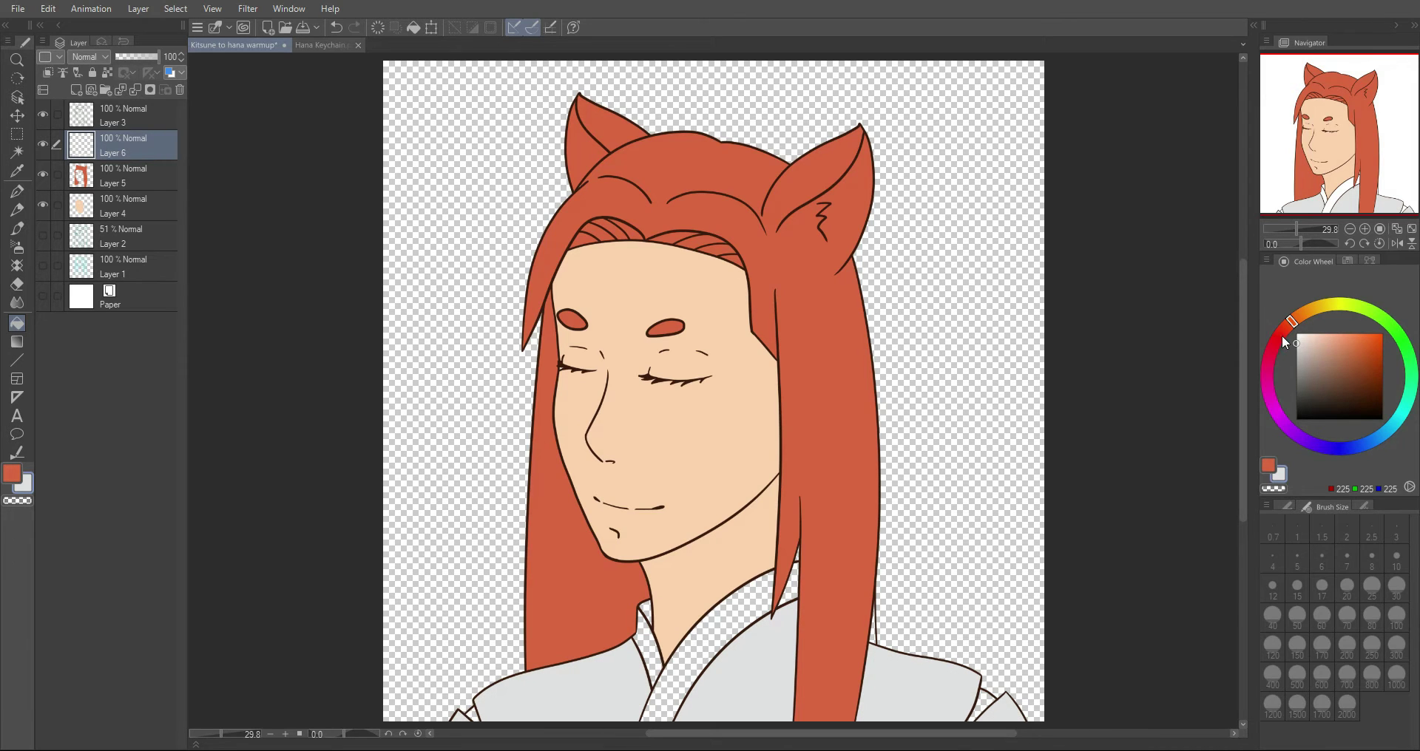
Step: Set the active colour to dark red, RGB 115, 21, 13
left_click(1284, 343)
left_click_drag(1365, 341, 1373, 380)
left_click(979, 704)
left_click(713, 642)
left_click(647, 651)
left_click(649, 612)
key("ctrl+z")
key("ctrl+z")
key("ctrl+z")
key("ctrl+z")
Step: Fill the robe's collar bands and the sleeve gaps with dark red on a new layer
left_click(76, 92)
left_click(986, 701)
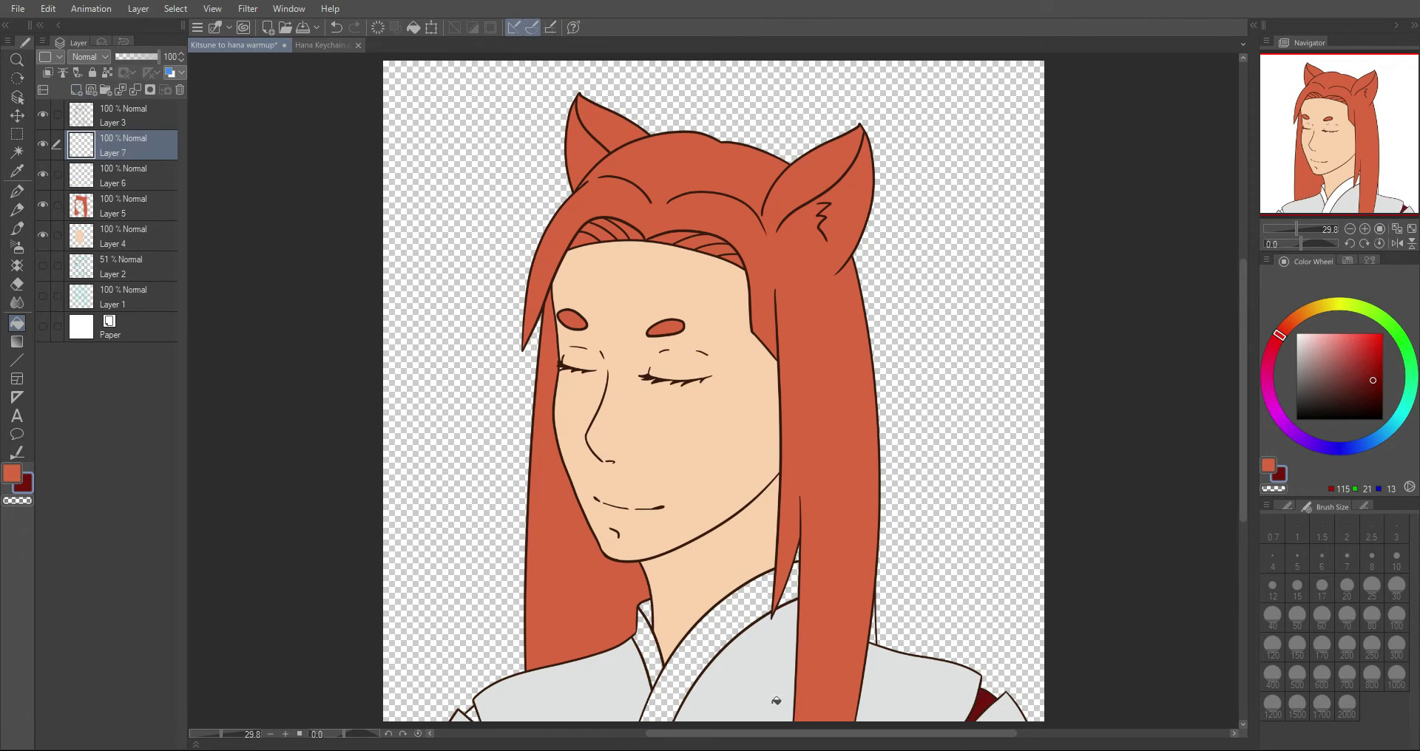
left_click(714, 642)
left_click(647, 634)
left_click(790, 592)
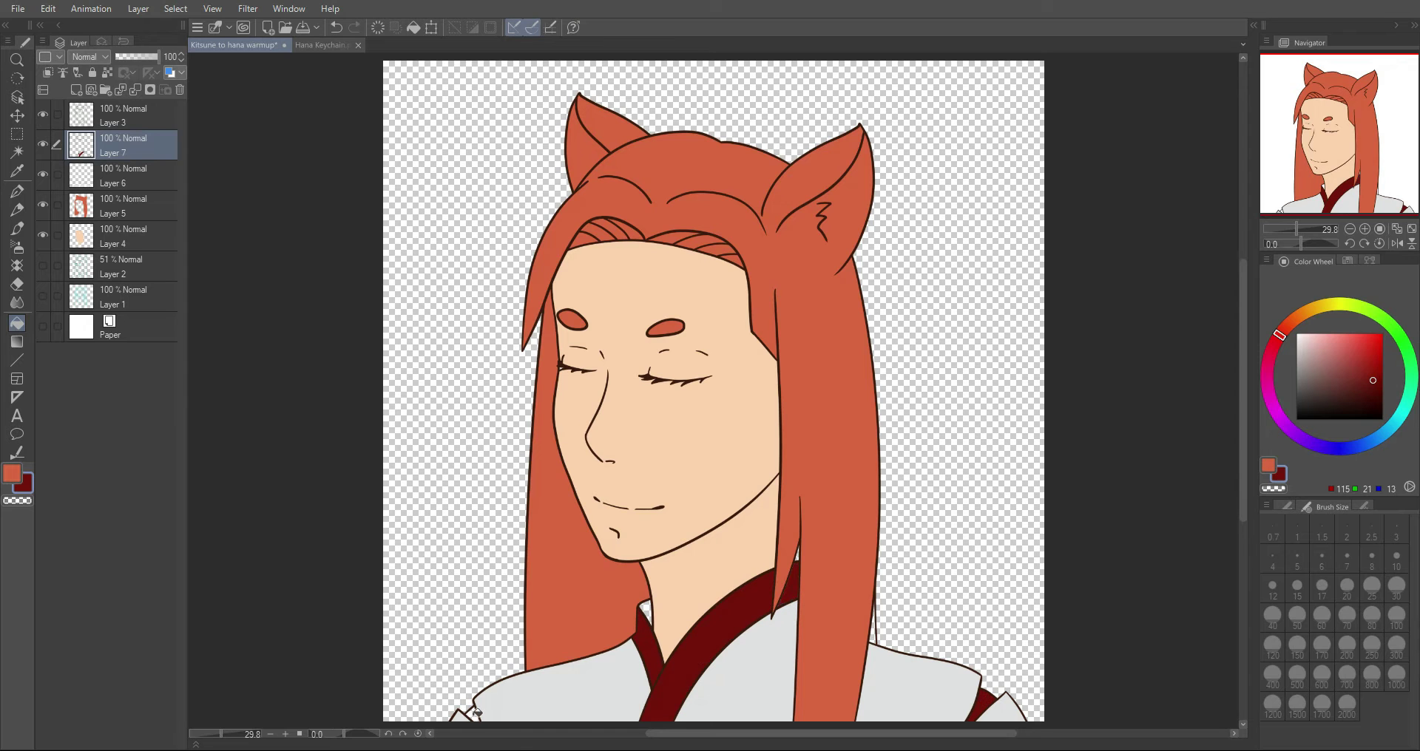
Step: Touch up the unfilled hair area at the pointed strand above the collar with the hair red on Layer 5
left_click(174, 209)
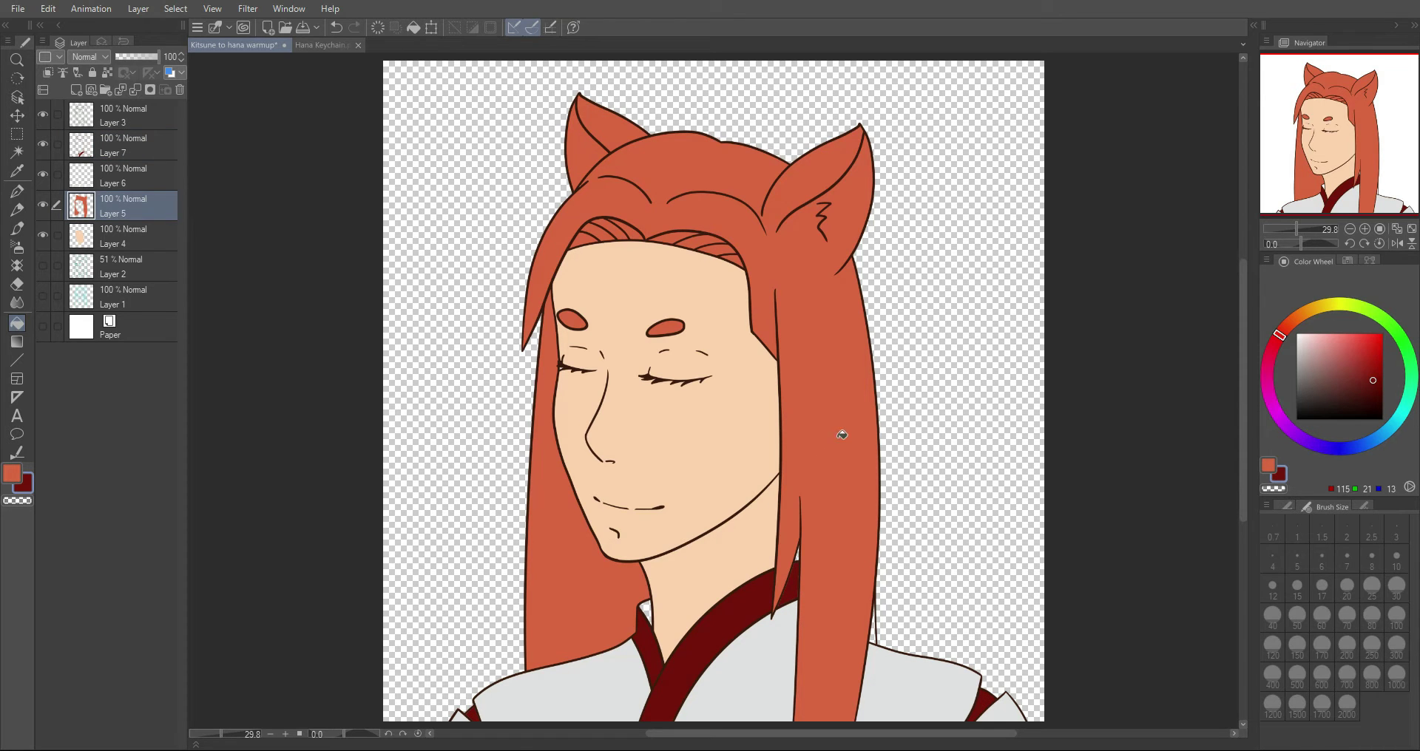
key("x")
key("b")
left_click(1379, 229)
left_click_drag(1357, 155, 1371, 201)
mouse_move(799, 313)
left_mouse_down()
mouse_move(801, 266)
mouse_move(796, 309)
left_mouse_up()
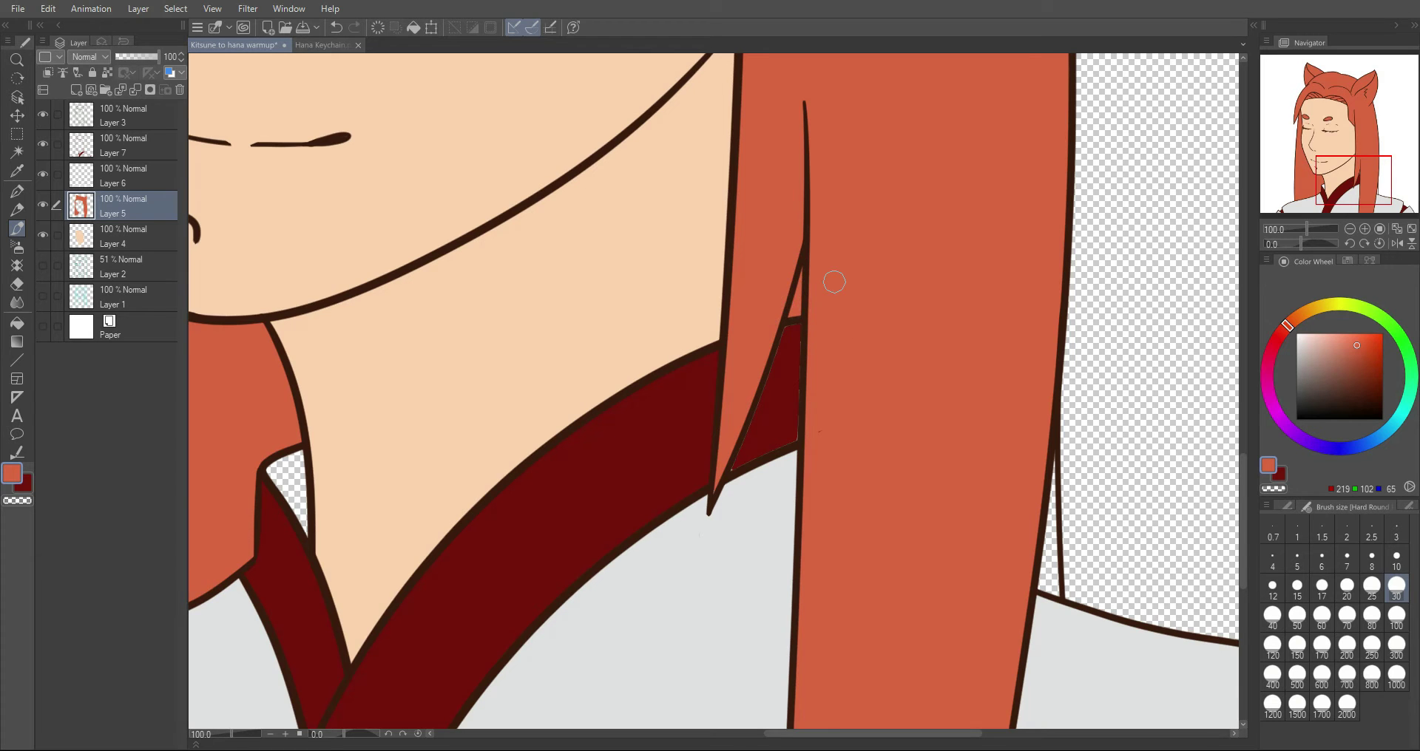
Step: Fill the empty inner collar area beside the neck with dark red on Layer 7, including its corners
left_click(144, 154)
key("x")
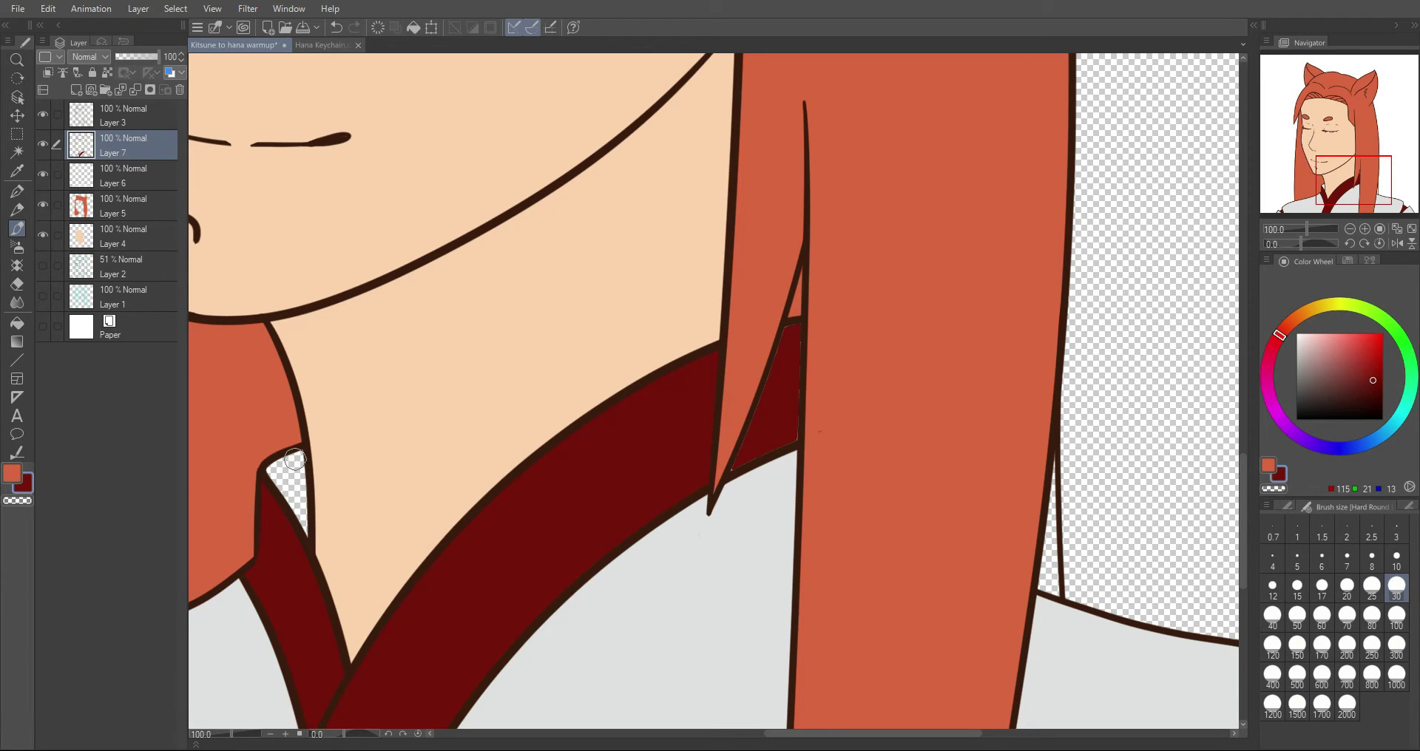
key("g")
key("g")
left_click(305, 488)
key("b")
mouse_move(271, 463)
left_mouse_down()
mouse_move(301, 454)
mouse_move(305, 539)
mouse_move(303, 456)
mouse_move(272, 471)
left_mouse_up()
Step: Paint over the collar's uneven edge between the pointed hair strand and the long front hair with dark red
key("space")
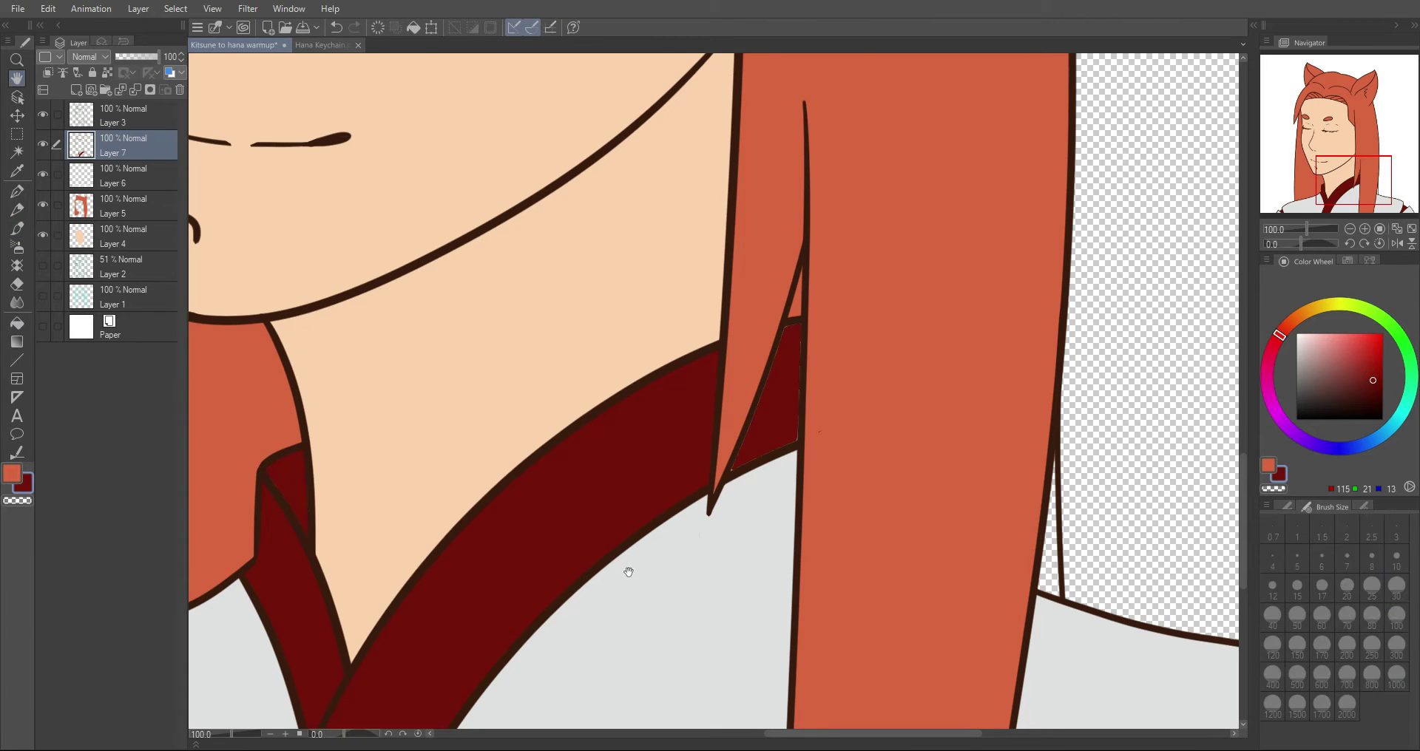
left_click_drag(624, 570, 691, 421)
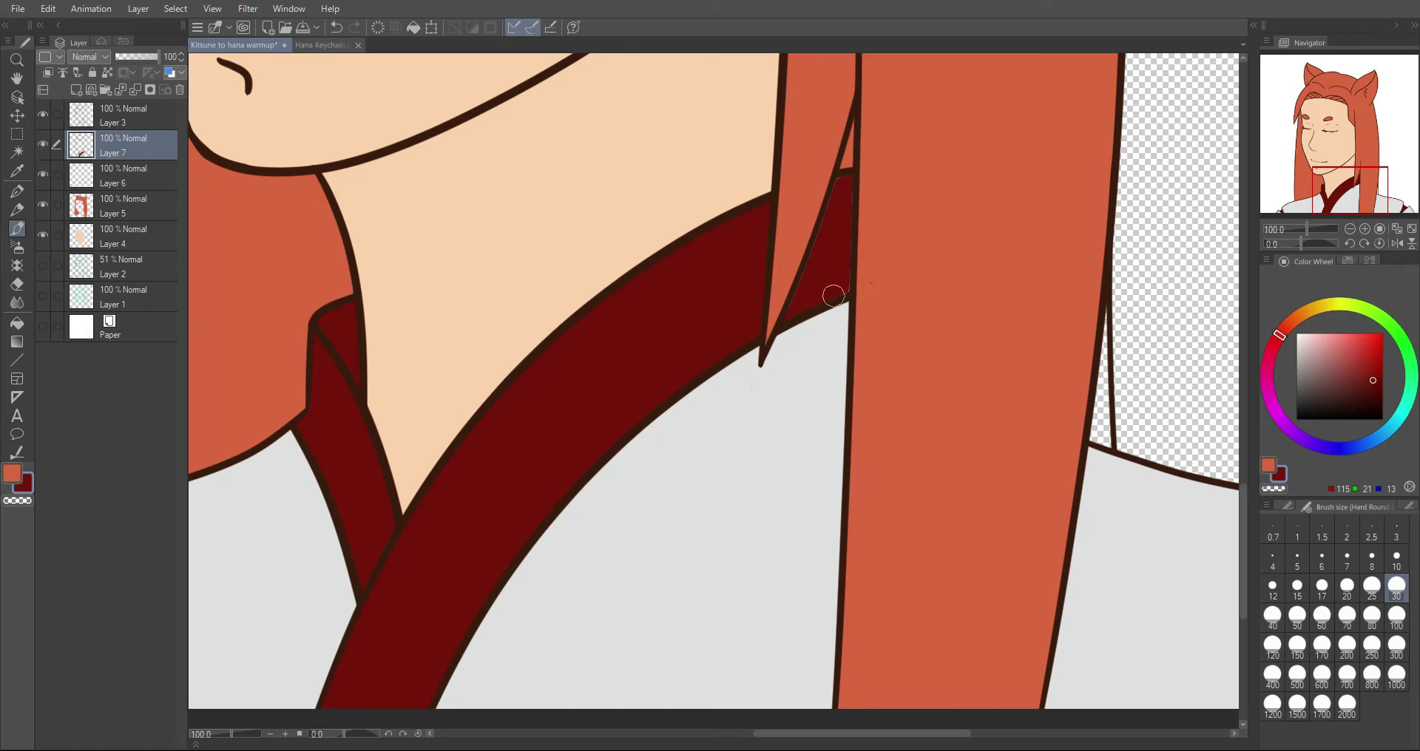
mouse_move(858, 241)
left_mouse_down()
mouse_move(840, 181)
mouse_move(802, 276)
mouse_move(848, 232)
left_mouse_up()
key("alt+bracketright")
key("e")
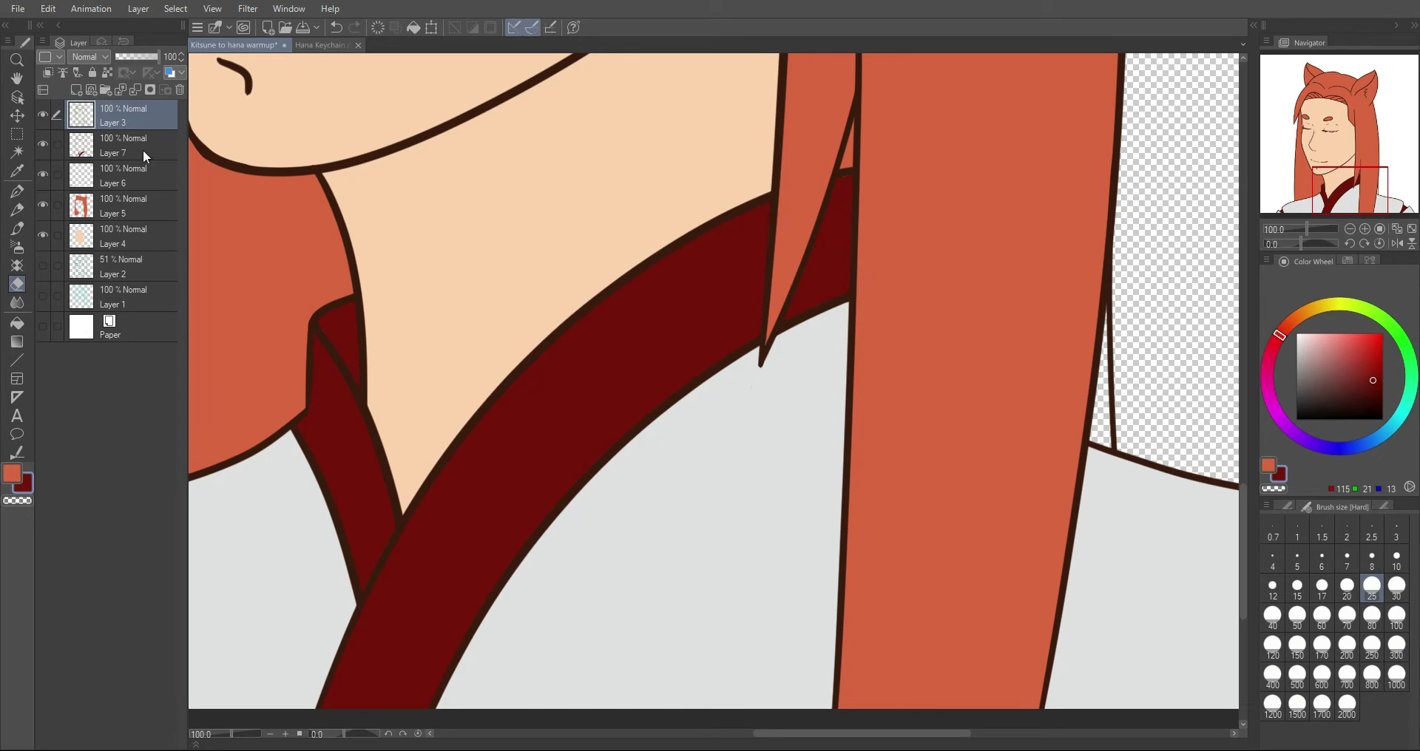
left_click(145, 156)
key("b")
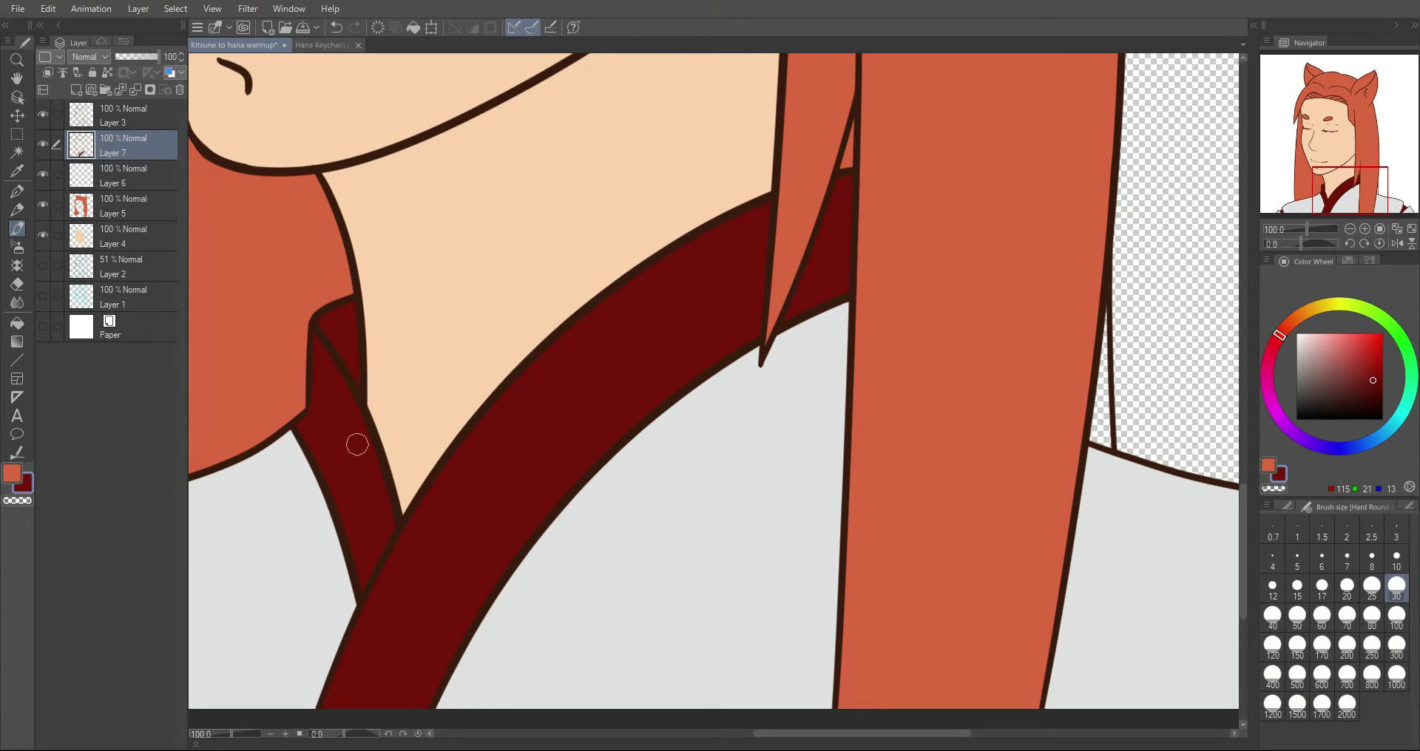
Step: Fill the thin hair sliver behind the long front hair at the shoulder with the hair red on Layer 5
key("x")
left_click(140, 205)
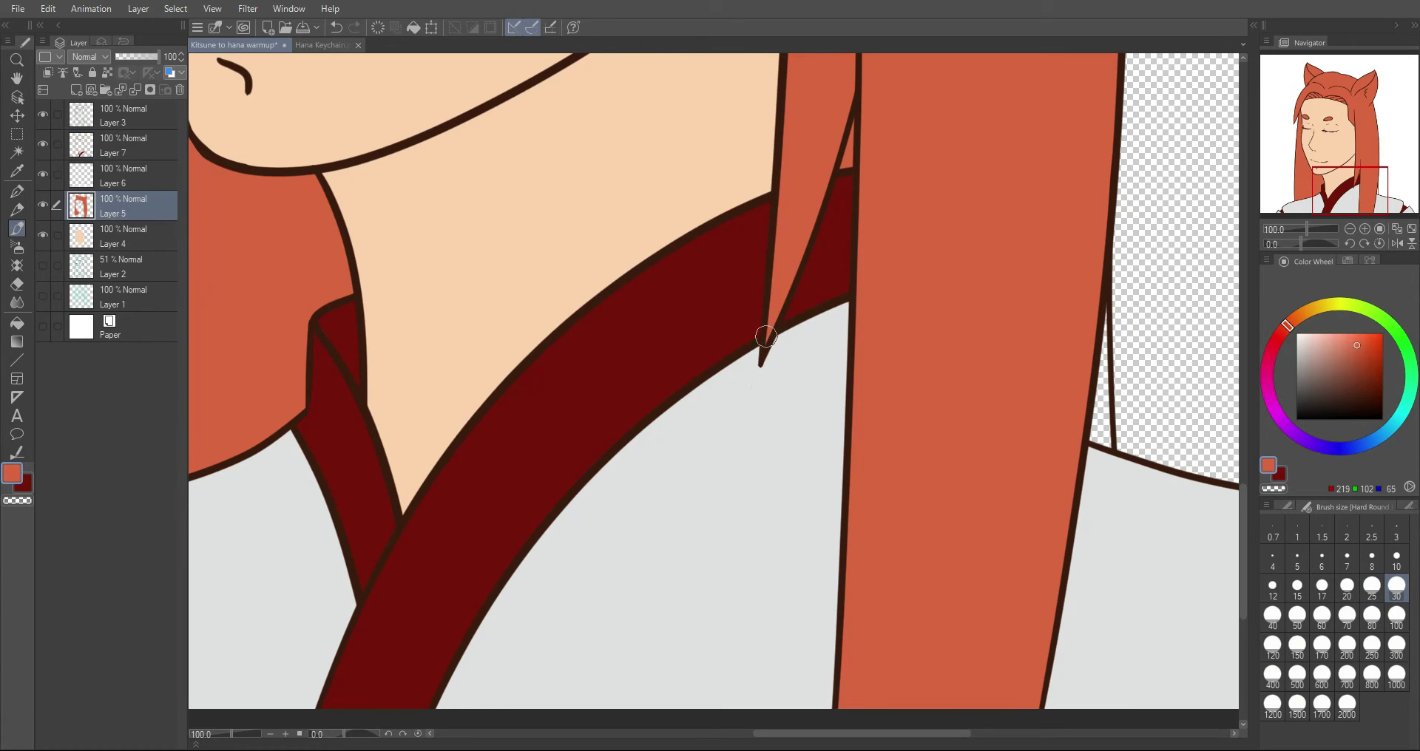
key("g")
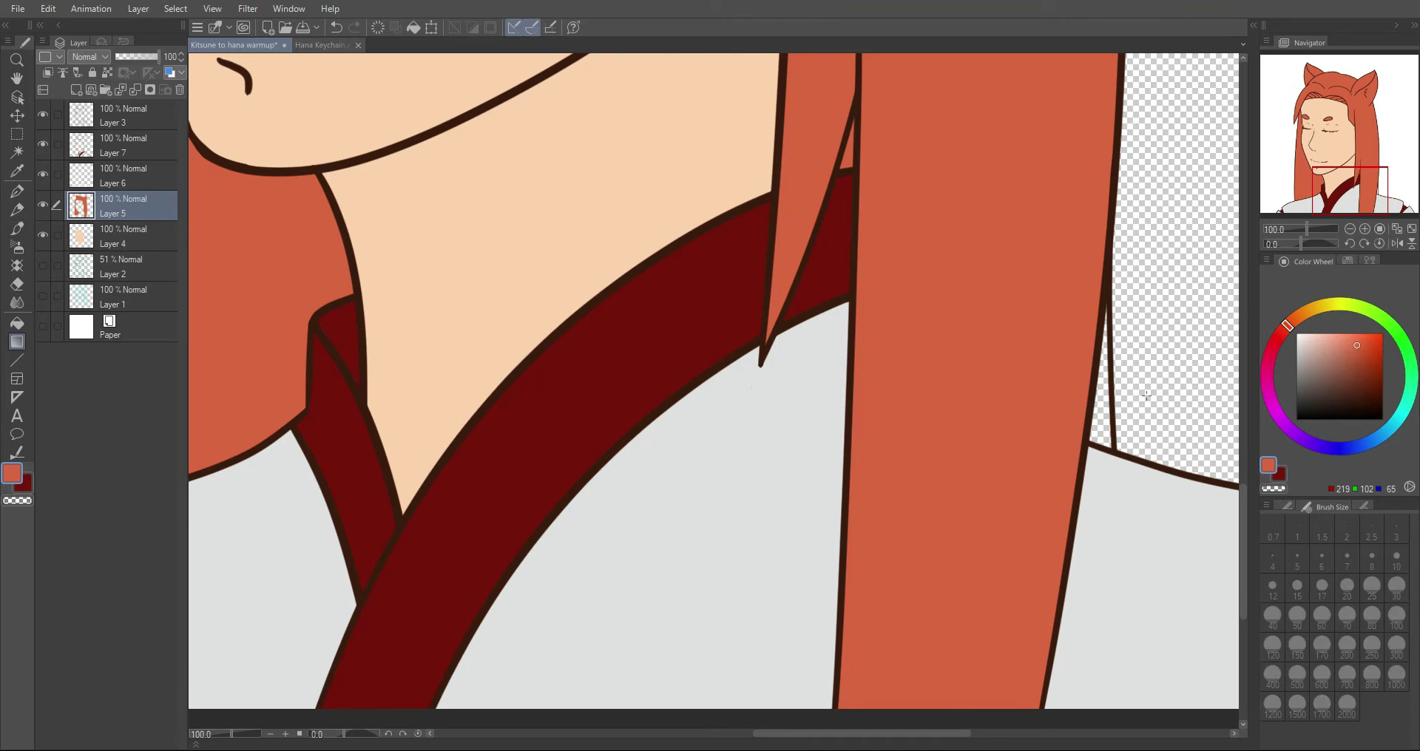
left_click(1104, 426)
key("p")
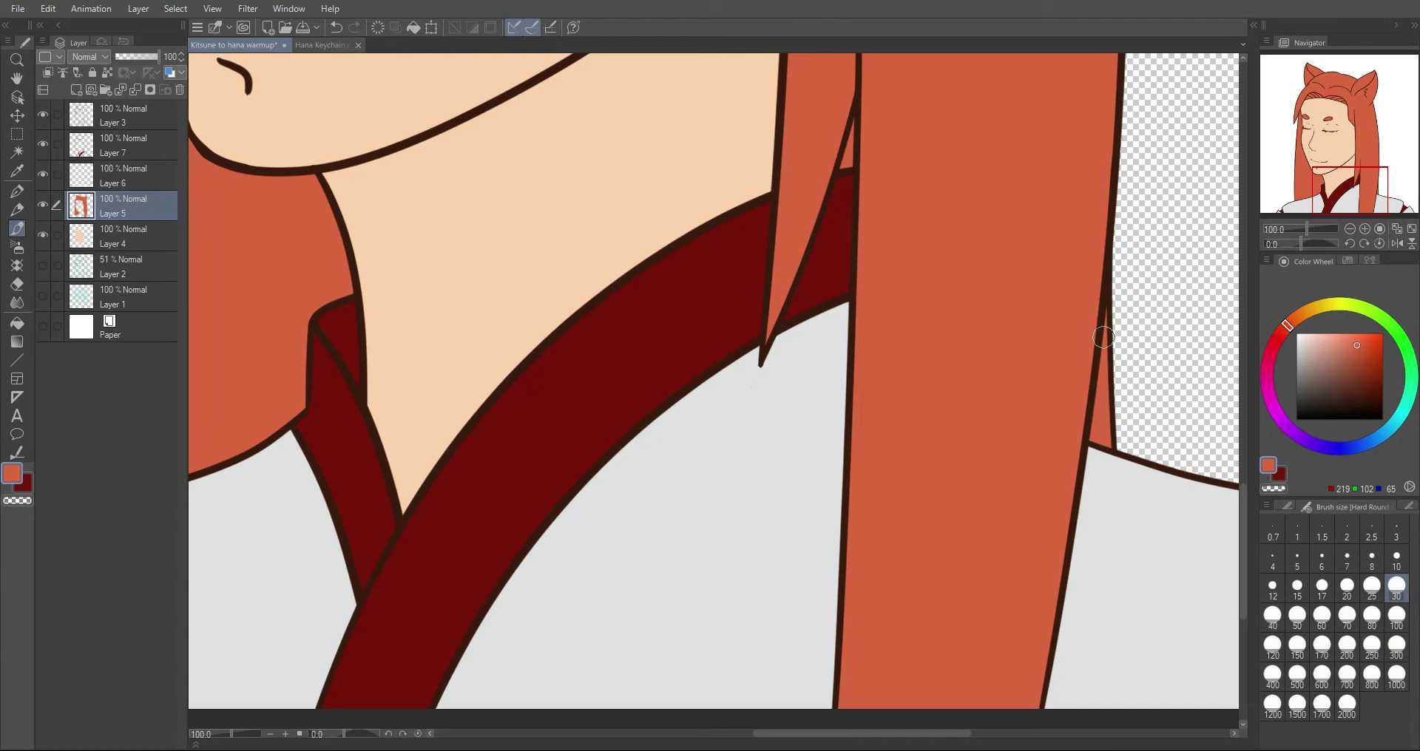
key("e")
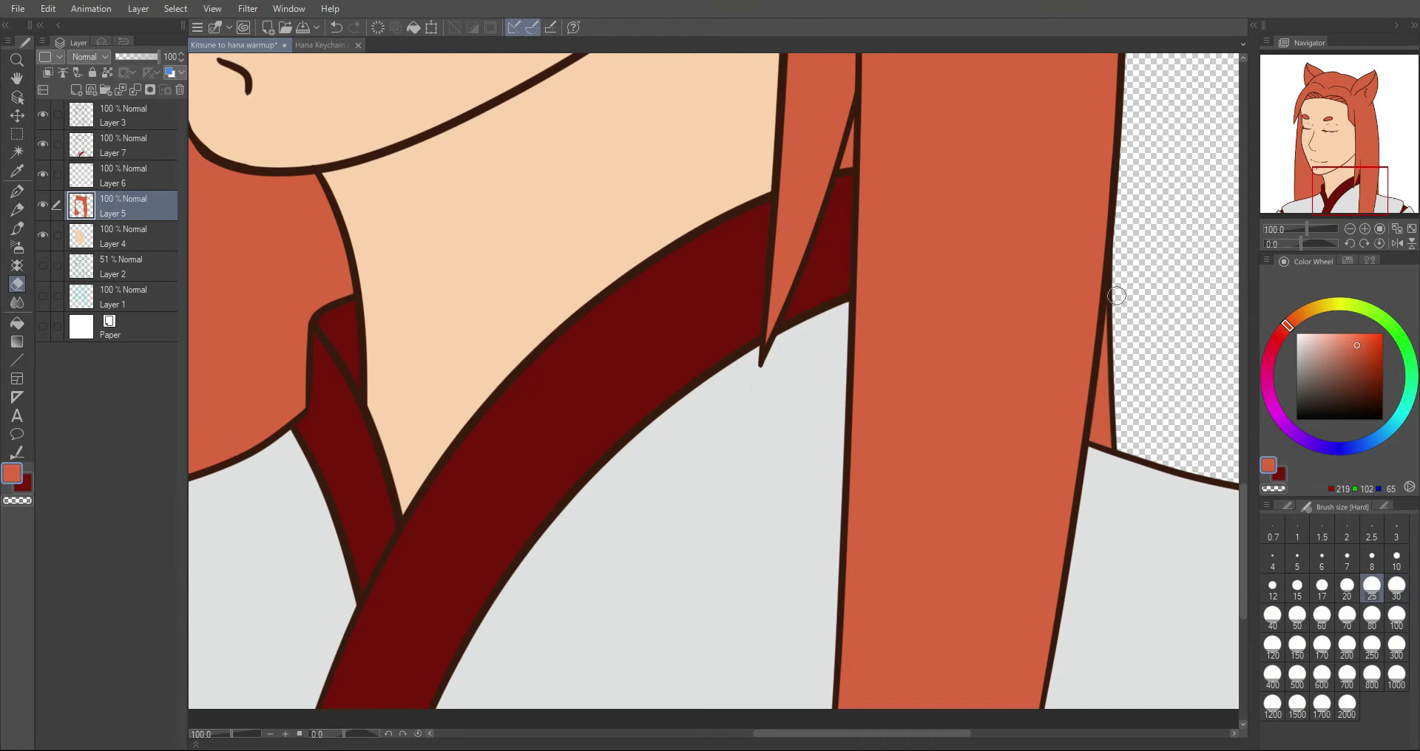
Step: Touch up the small sleeve gap beside the far shoulder with dark red on Layer 7
key("space")
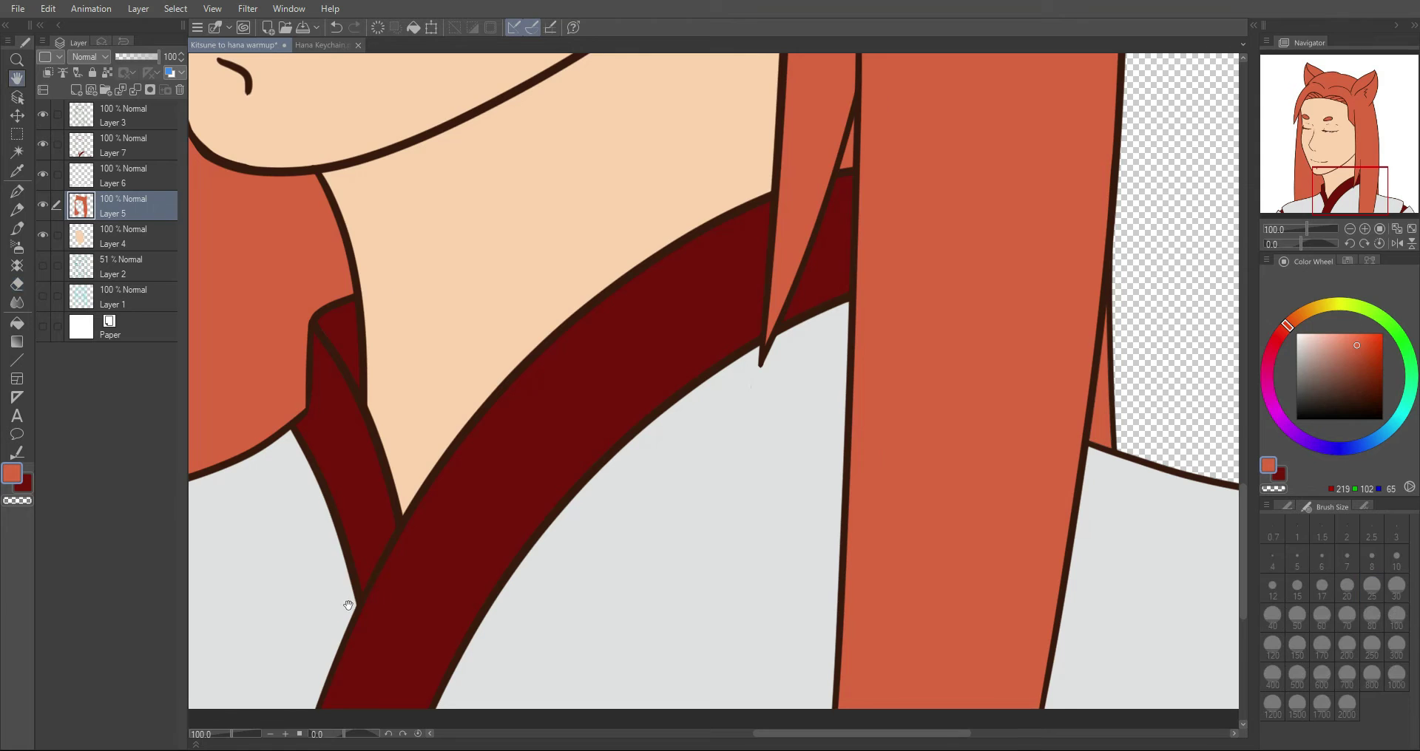
left_click_drag(348, 602, 669, 491)
left_click_drag(313, 546, 587, 496)
left_click(157, 144)
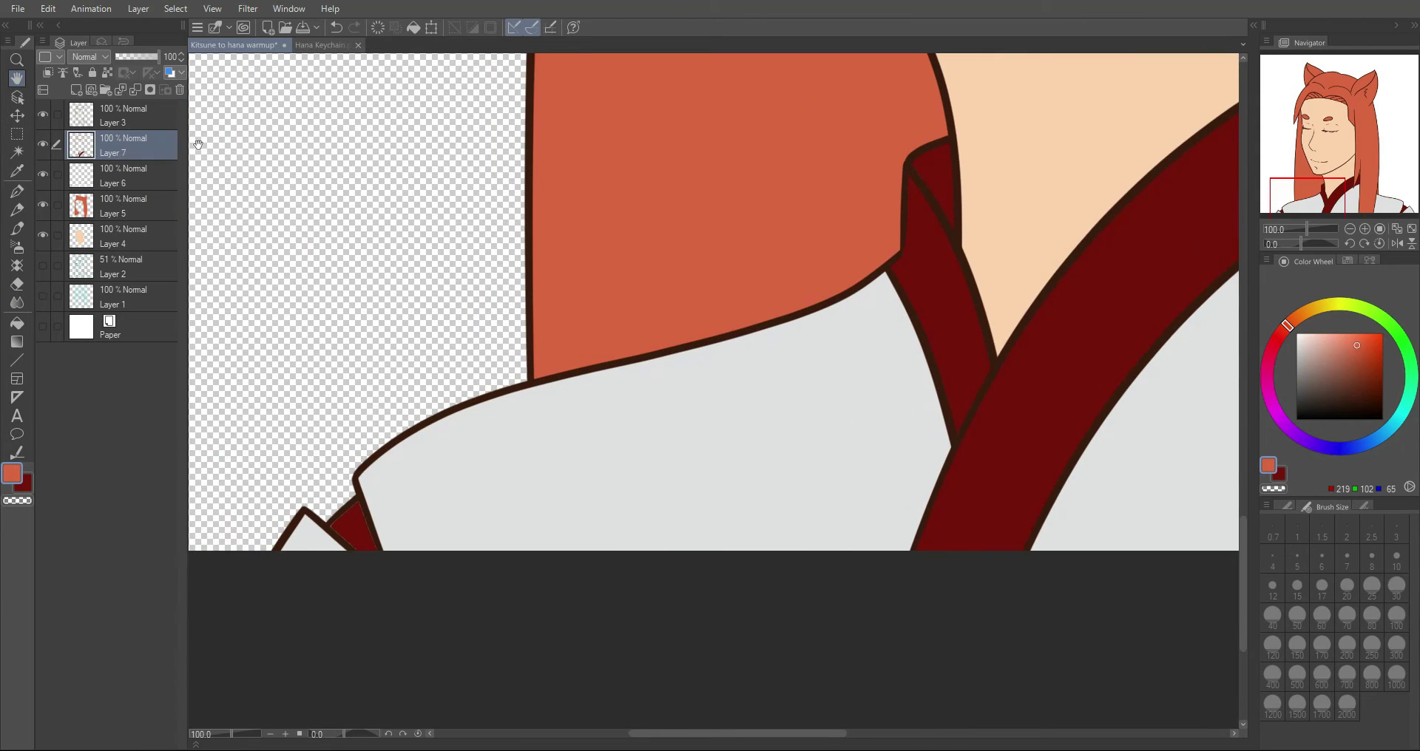
key("x")
key("p")
left_click_drag(330, 529, 361, 555)
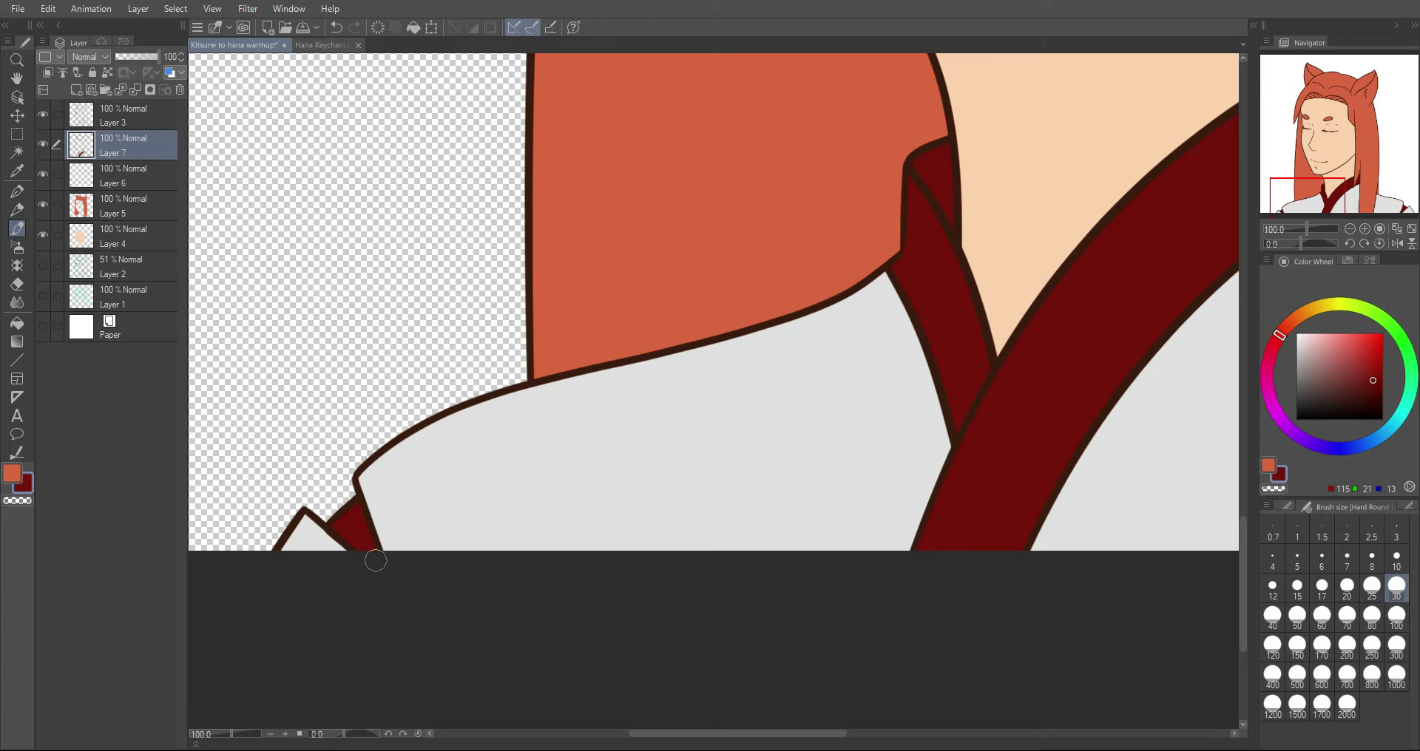
Step: Sample the face's skin tone and paint the gaps around the lashes at the face's edge on Layer 4
left_click_drag(1338, 202, 1314, 119)
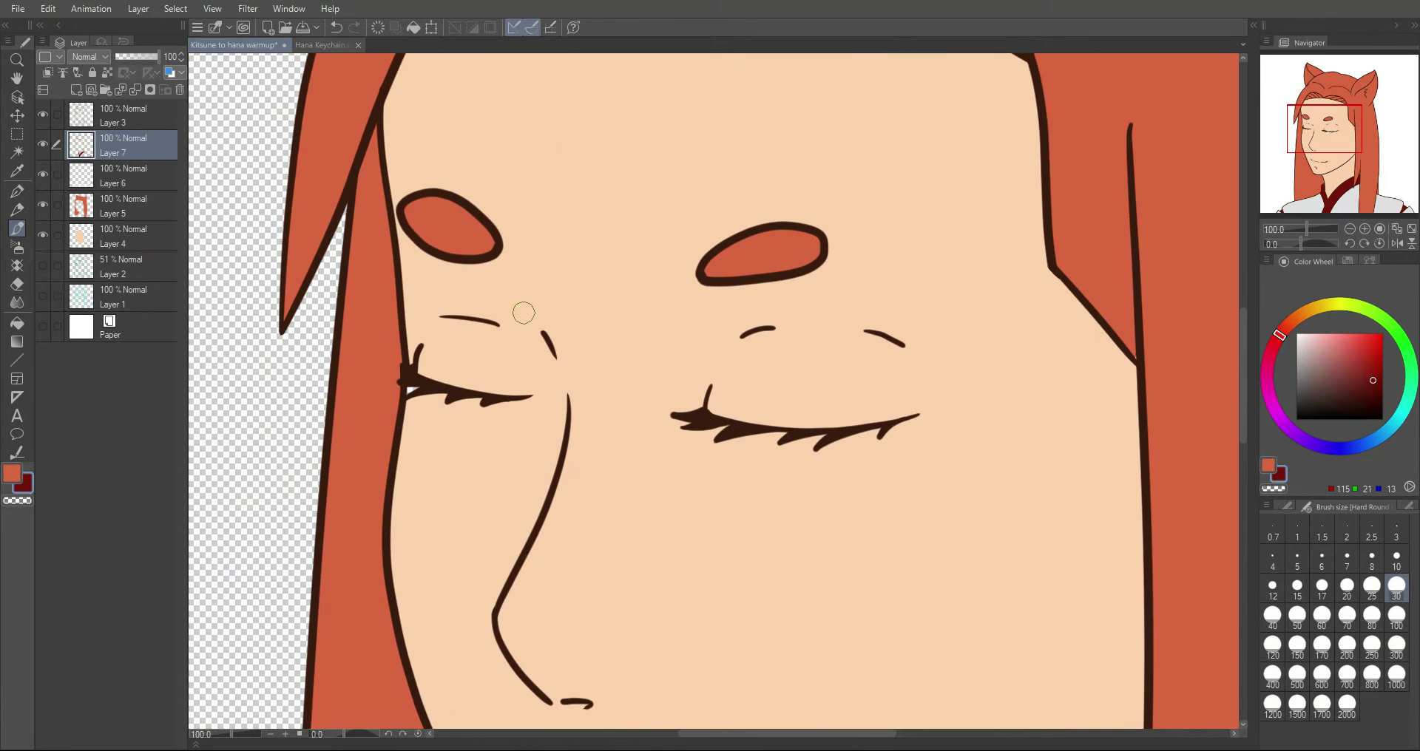
left_click(549, 286, "alt")
left_click(155, 237)
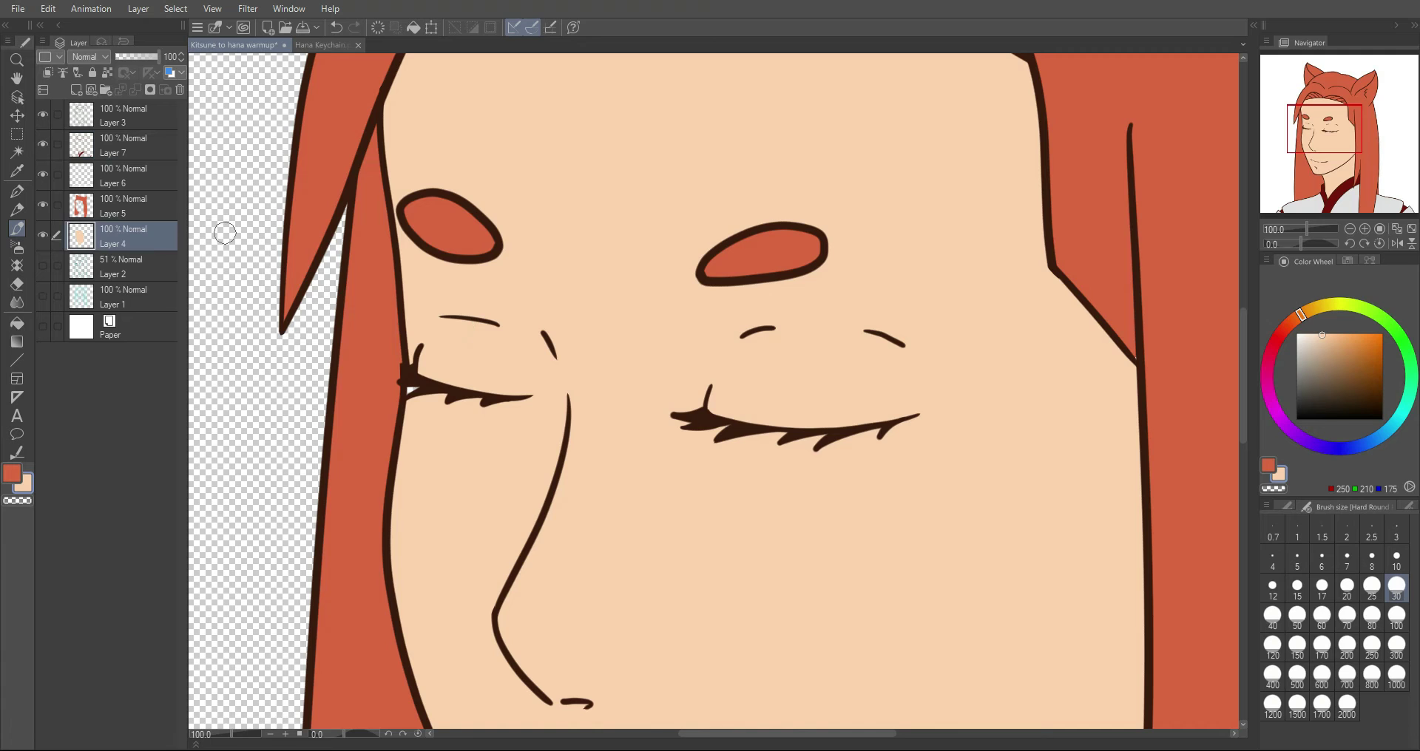
left_click_drag(408, 388, 415, 385)
Step: Paint the small gap where the smaller ear meets the hair with the hair red on Layer 5
left_click_drag(1341, 137, 1351, 104)
left_click(144, 217)
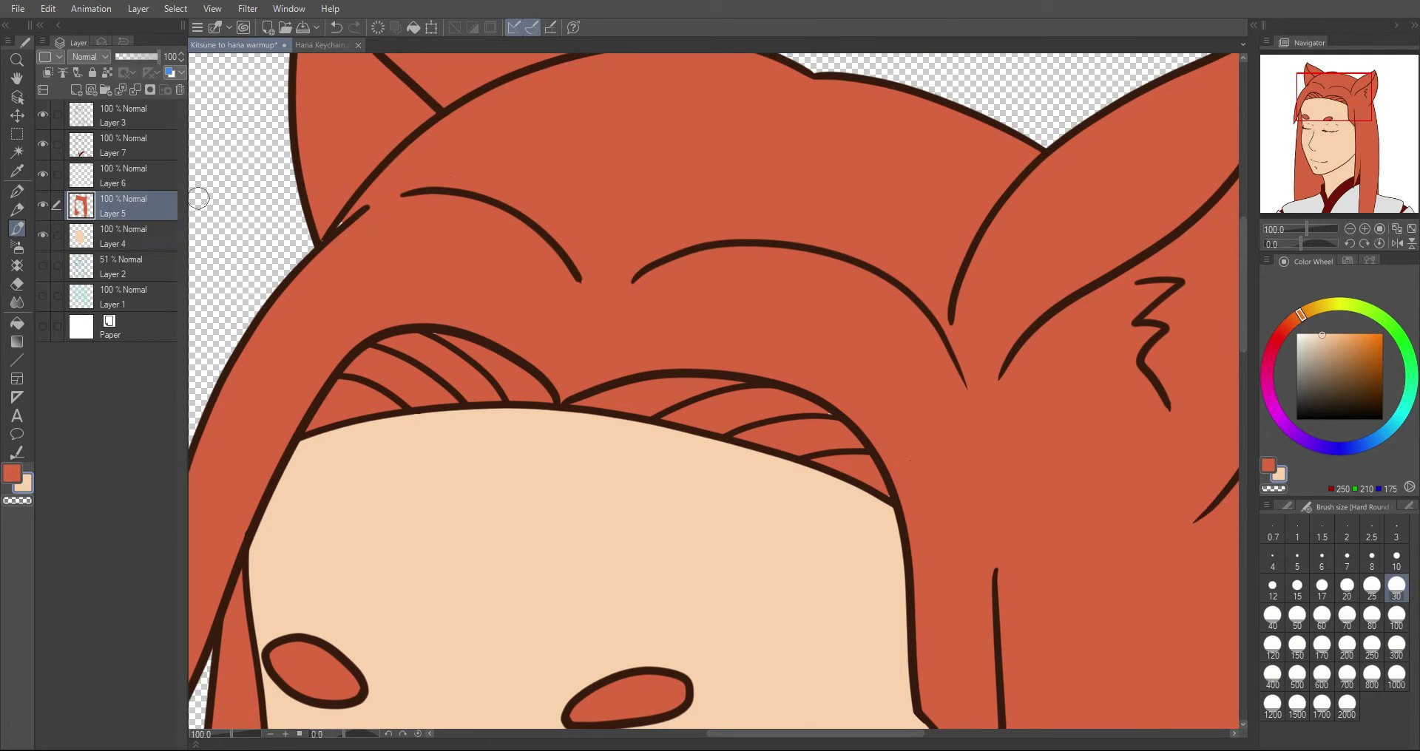
key("x")
left_click_drag(349, 218, 324, 246)
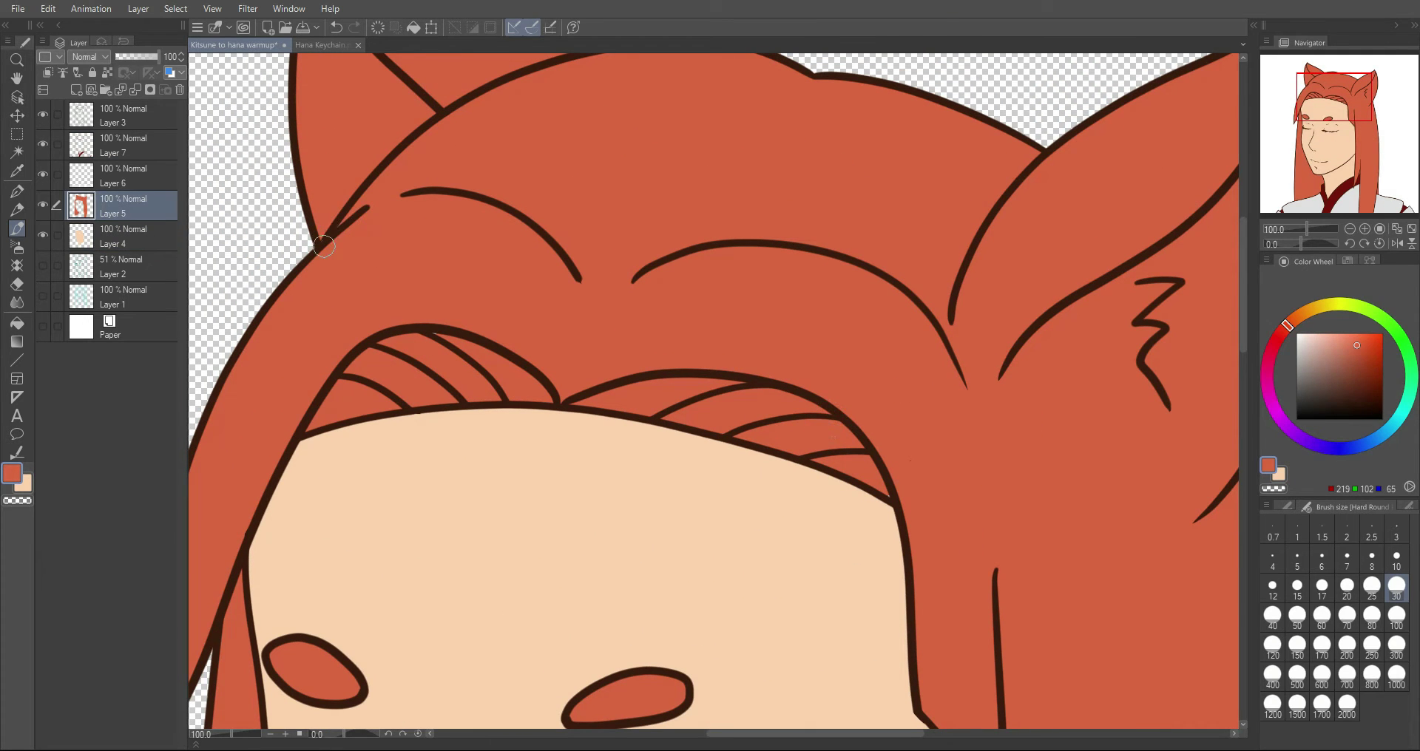
Step: Add a new layer above the hair colour layer and load the "18 palettes for hair" colour set
mouse_move(1317, 99)
left_mouse_down()
mouse_move(1319, 79)
mouse_move(1361, 94)
mouse_move(1382, 215)
mouse_move(1361, 173)
mouse_move(1377, 189)
mouse_move(1315, 189)
mouse_move(1318, 116)
mouse_move(1337, 93)
mouse_move(1365, 91)
left_mouse_up()
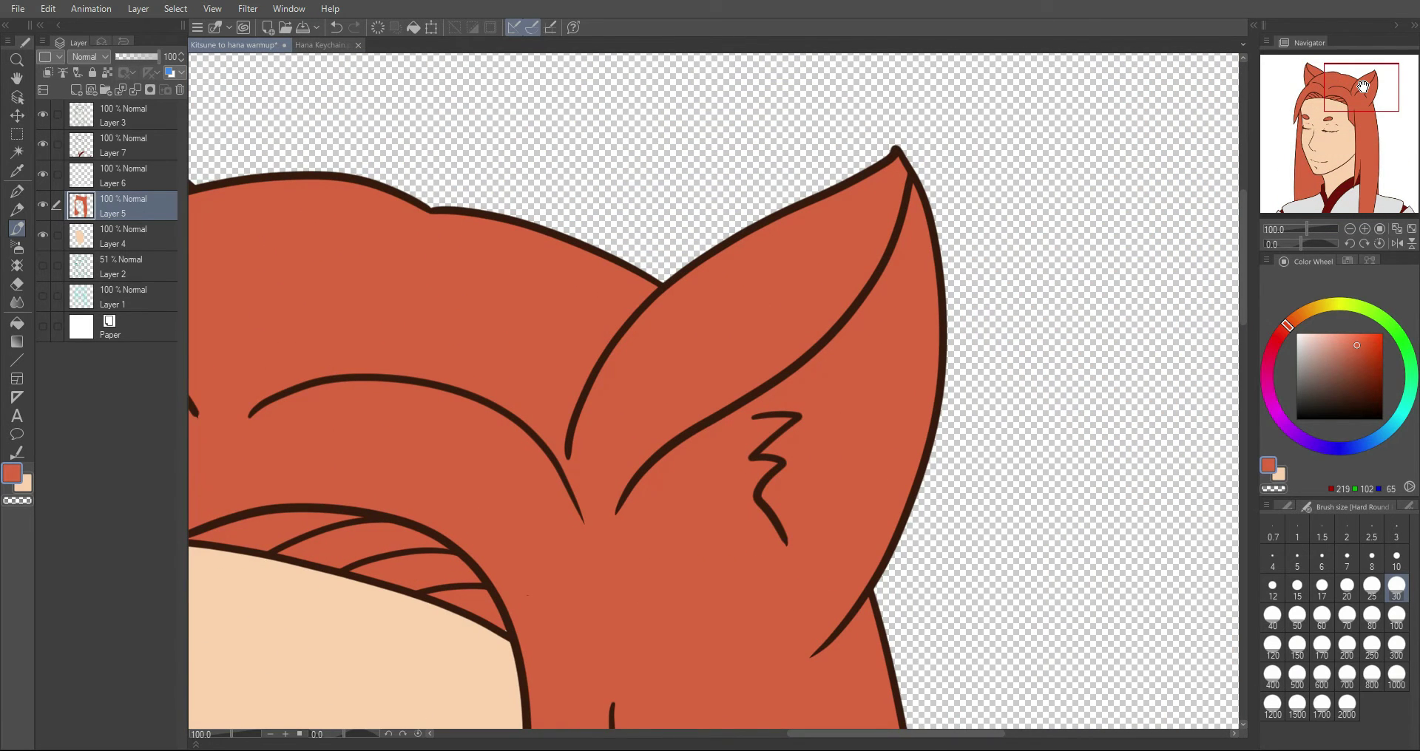
left_click(76, 90)
left_click(1348, 261)
left_click(1321, 275)
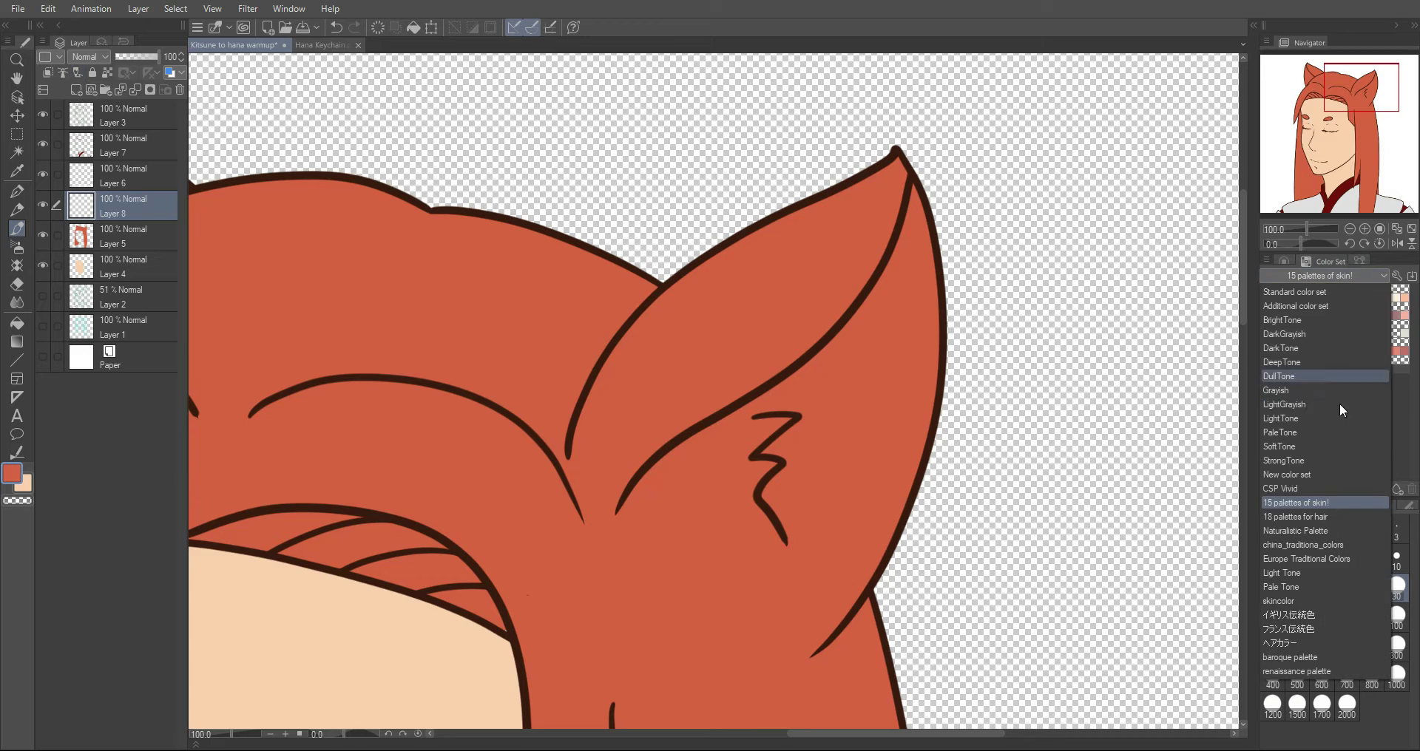
left_click(1332, 516)
left_click(1331, 350)
left_click_drag(751, 492, 776, 556)
key("ctrl+z")
Step: Close the larger ear's open base with a dark purple-brown line and fill the back section of both ears with that colour
left_click(1287, 367)
left_click_drag(567, 457, 620, 507)
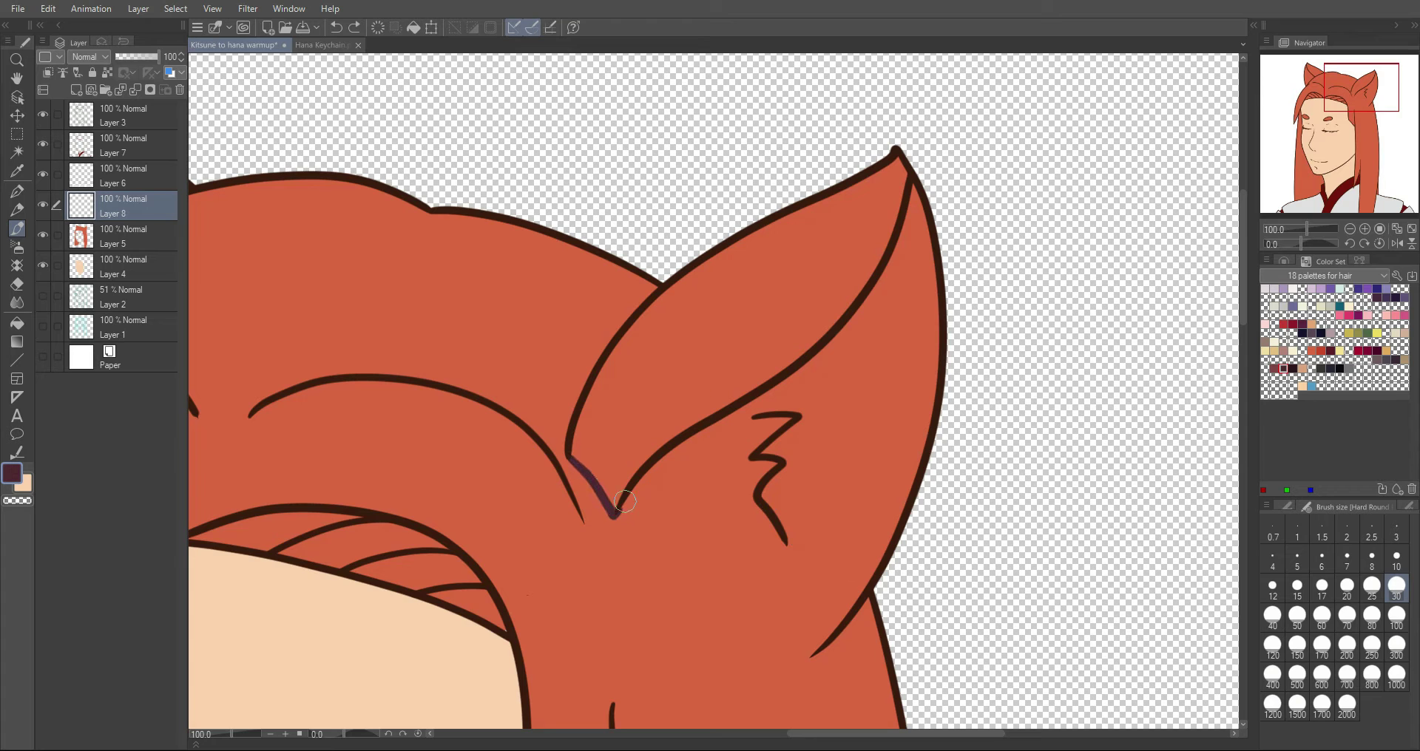
key("g")
left_click(724, 364)
left_click_drag(1363, 90, 1318, 79)
left_click(697, 303)
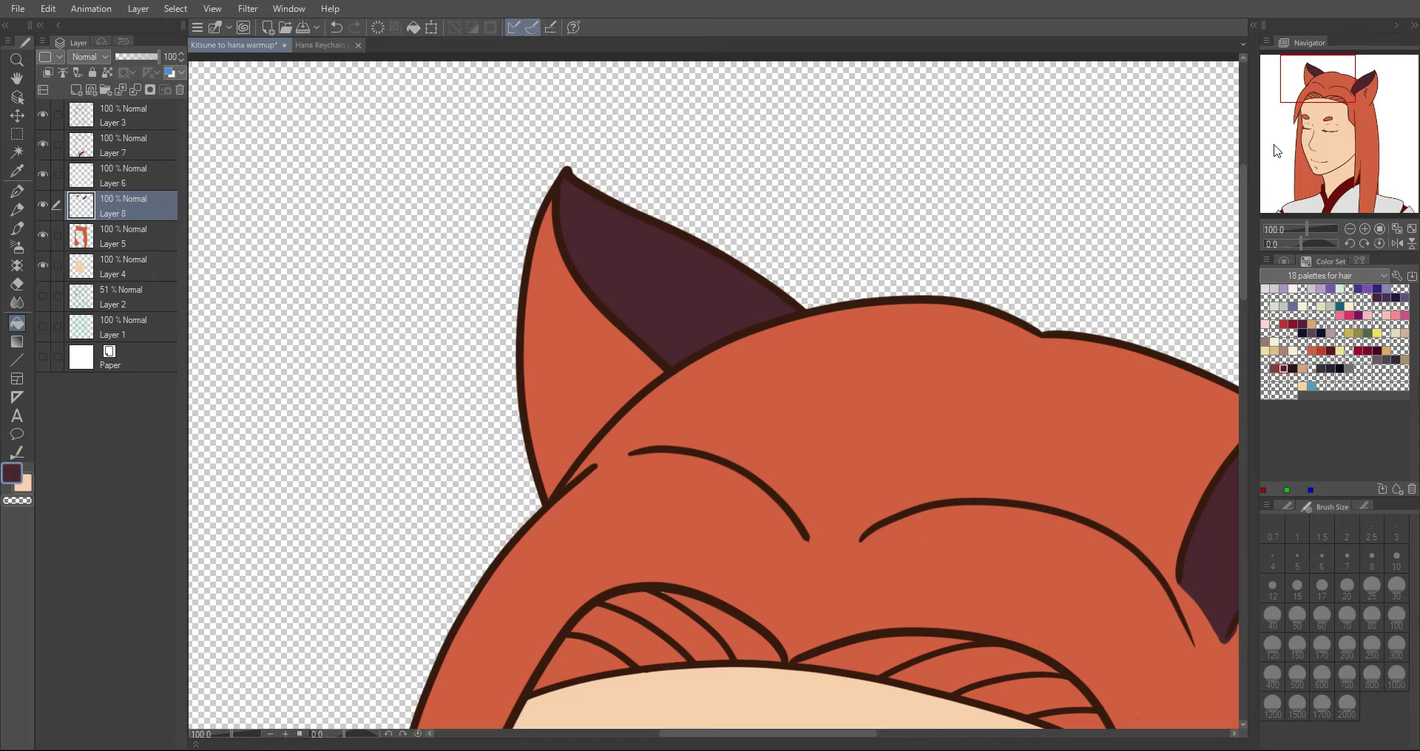
Step: Clean up the edge of the dark purple-brown fill along the base of the larger ear on Layer 8
scroll(666, 520, "right", 8)
scroll(666, 520, "down", 2)
key("e")
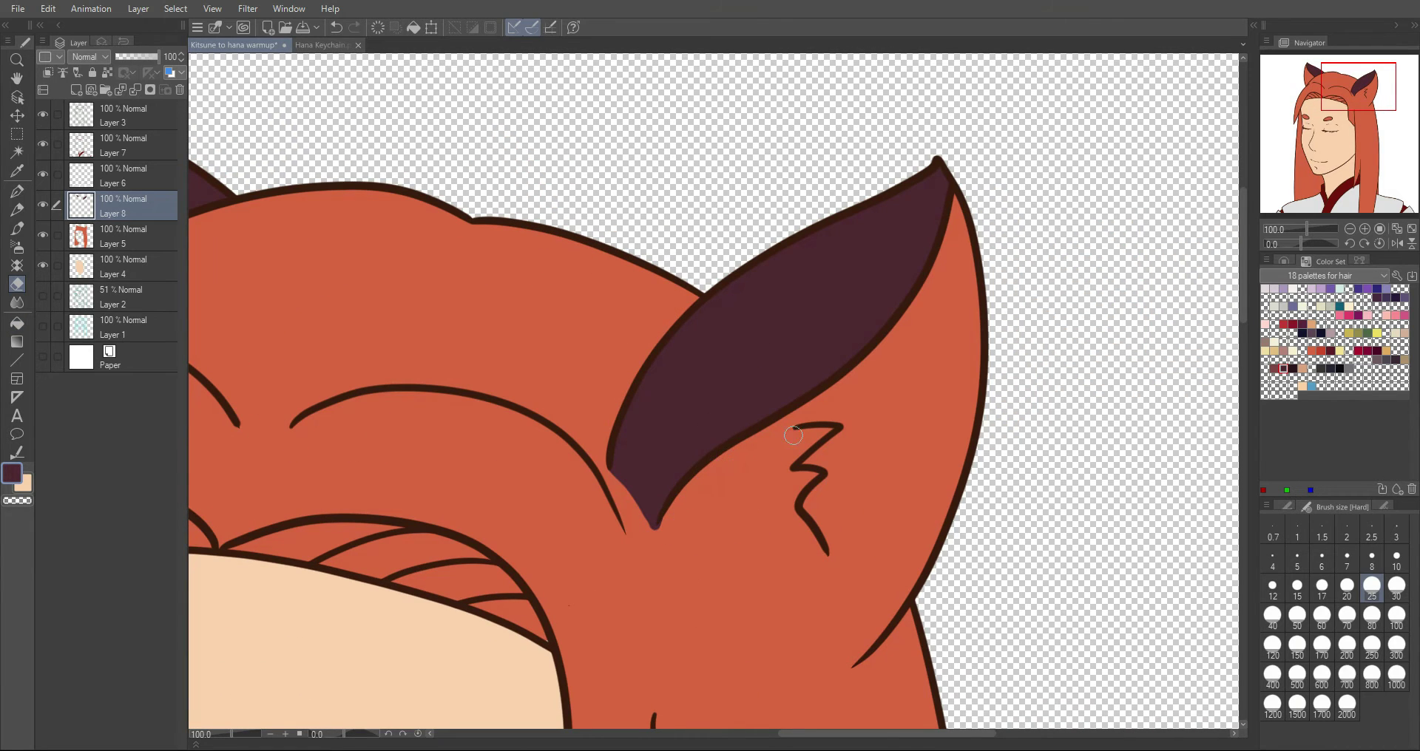
key("r")
left_click_drag(968, 448, 831, 241)
key("e")
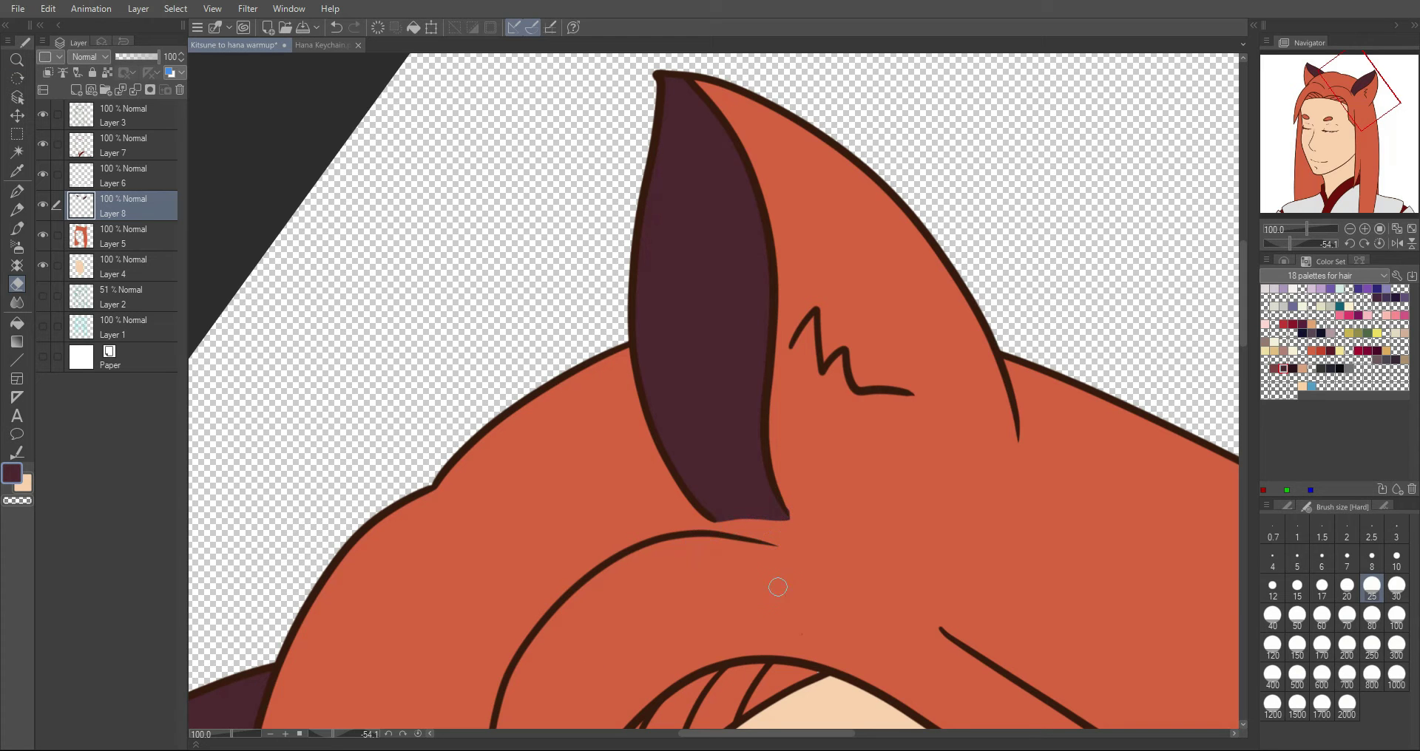
left_click_drag(1390, 88, 1388, 138)
left_click(1365, 229)
left_click(1352, 229)
left_click(1352, 228)
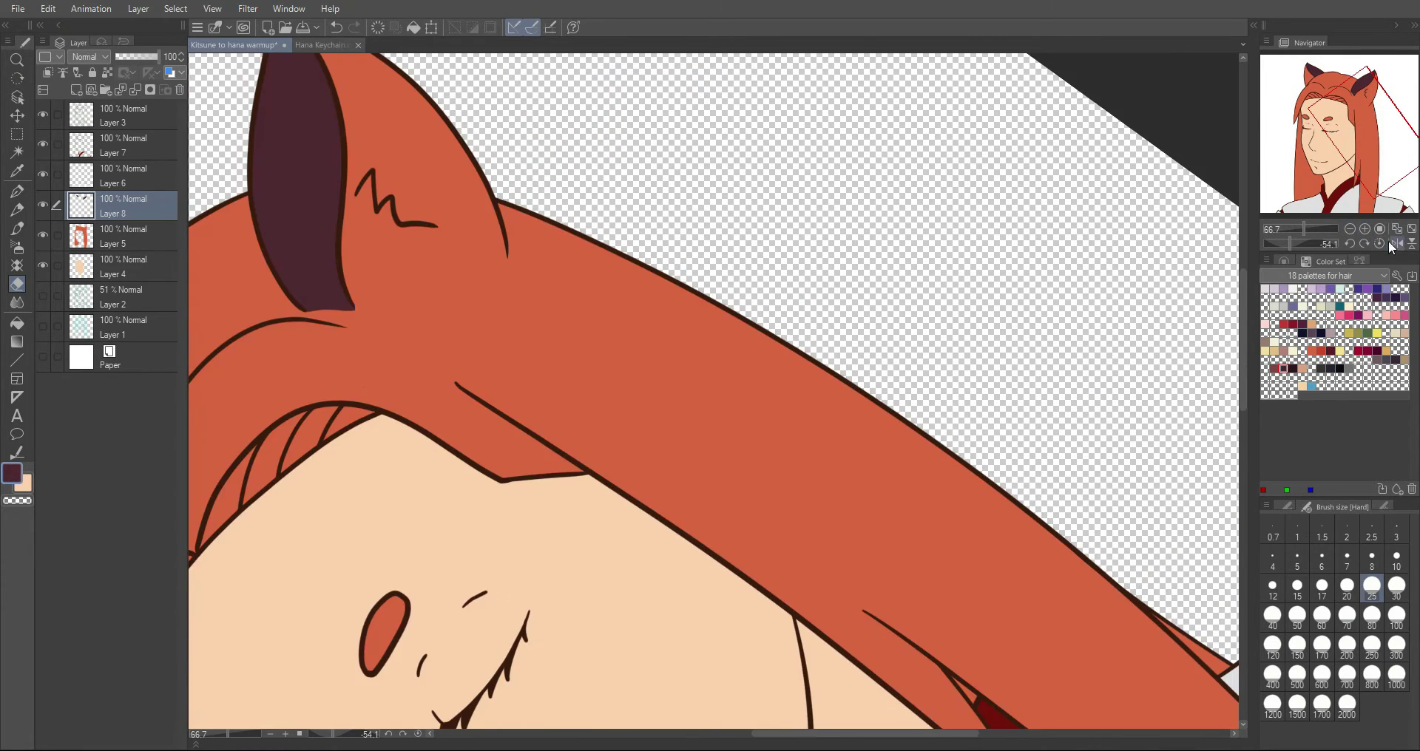
left_click(1380, 243)
left_click(1352, 229)
left_click_drag(1368, 142, 1361, 94)
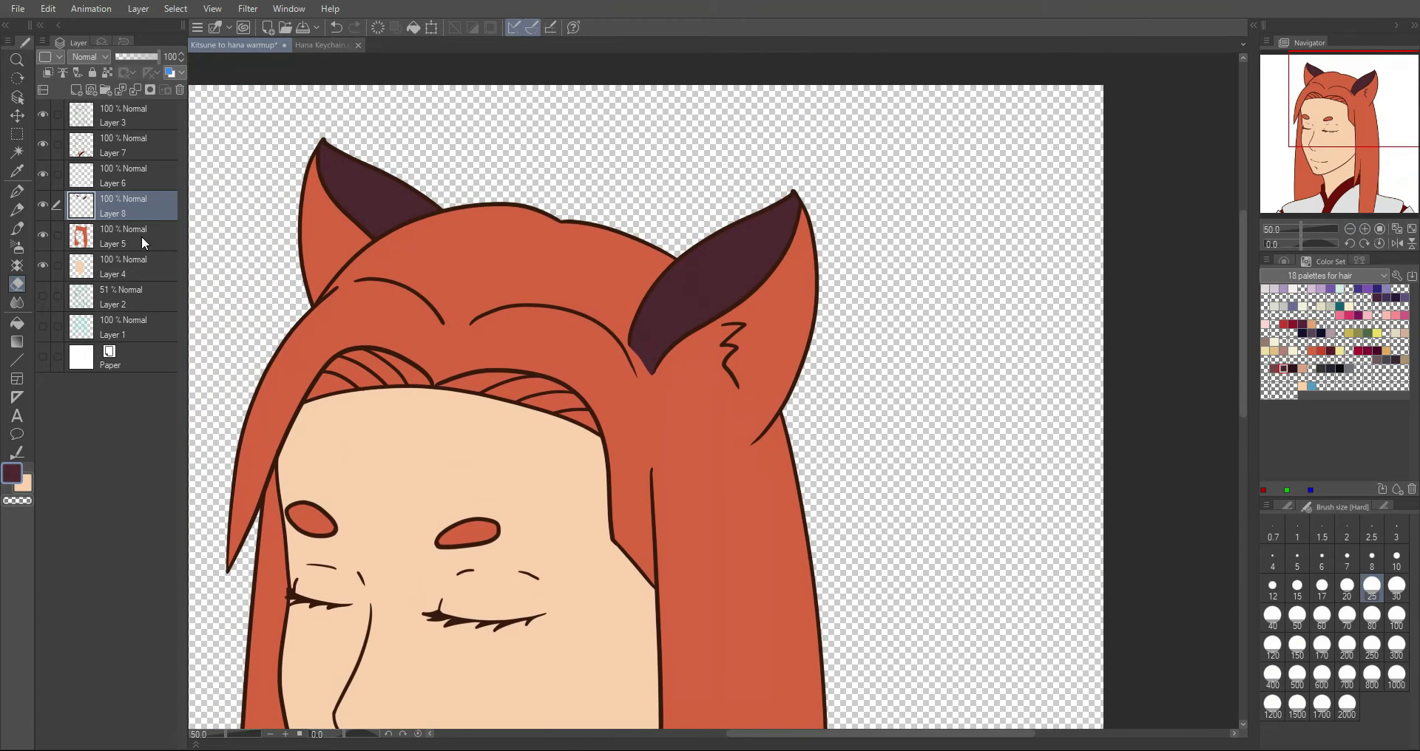
Step: Sample the dark brown from the Hana Keychain ears and recolour both ears' back sections on Layer 8 with transparent pixels locked
left_click(134, 236)
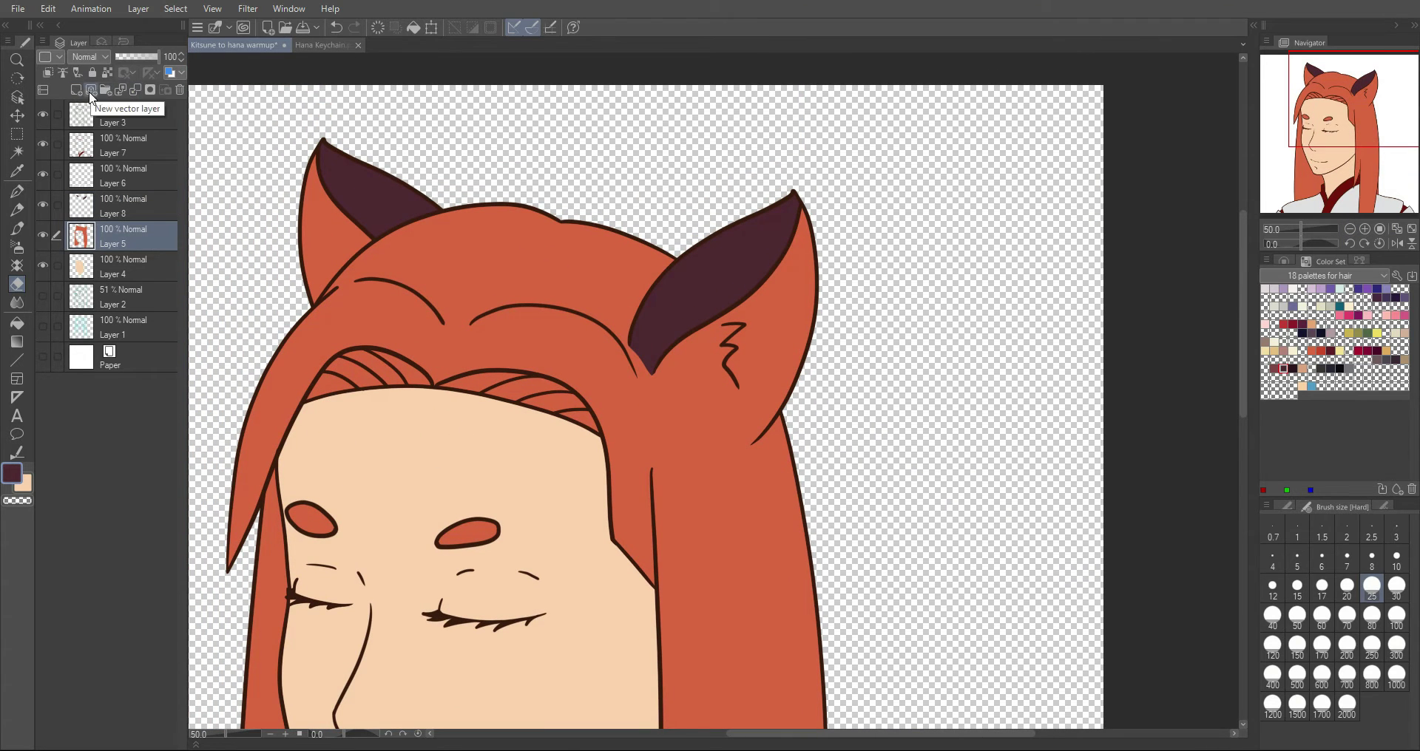
left_click(324, 45)
right_click(778, 120)
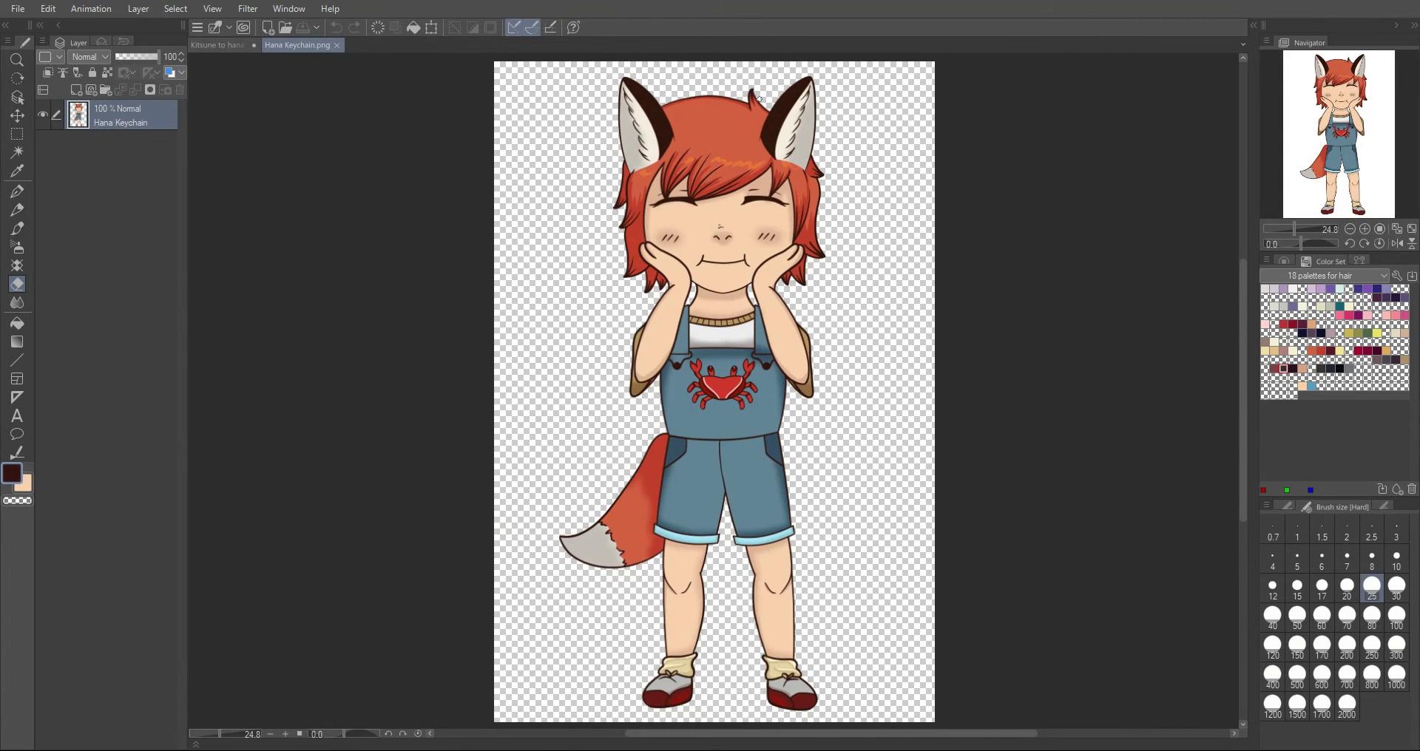
left_click(226, 45)
left_click(139, 207)
key("g")
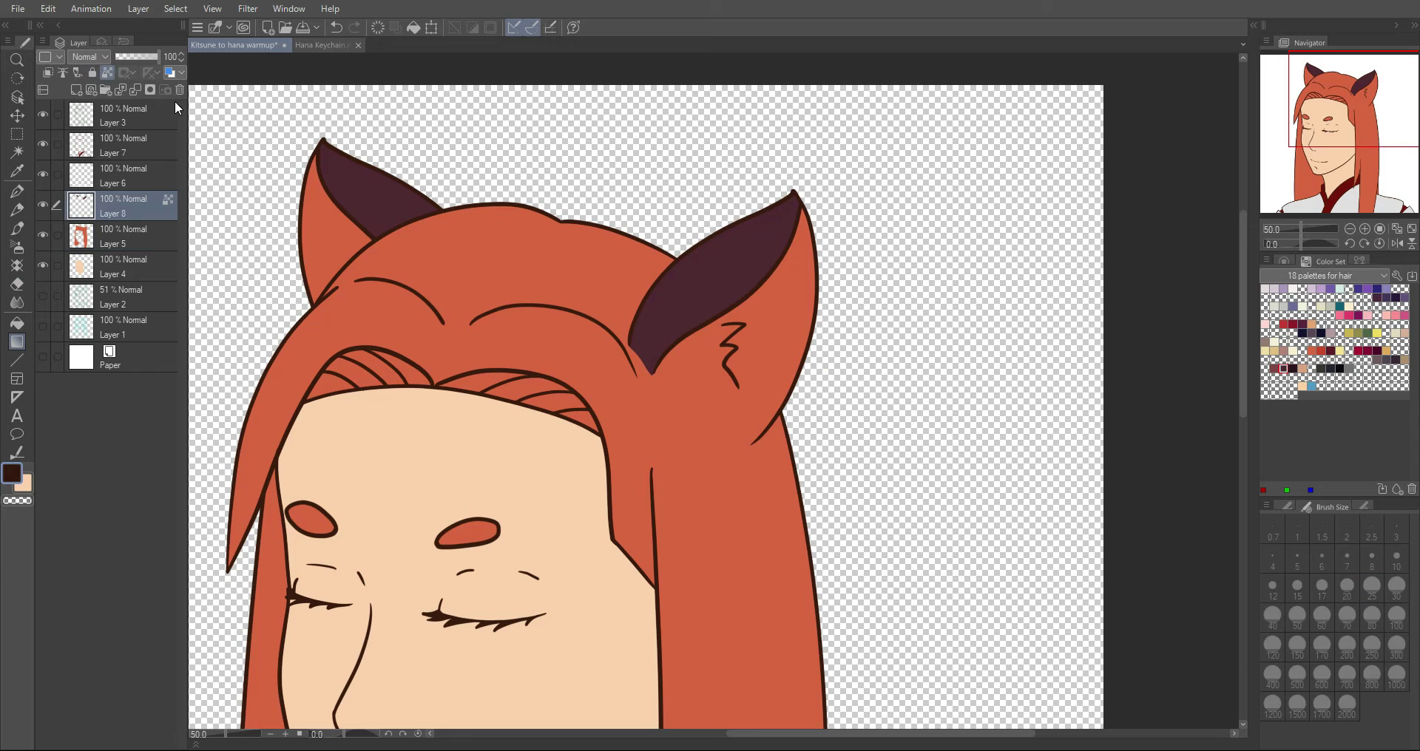
key("g")
left_click(715, 274)
left_click(381, 196)
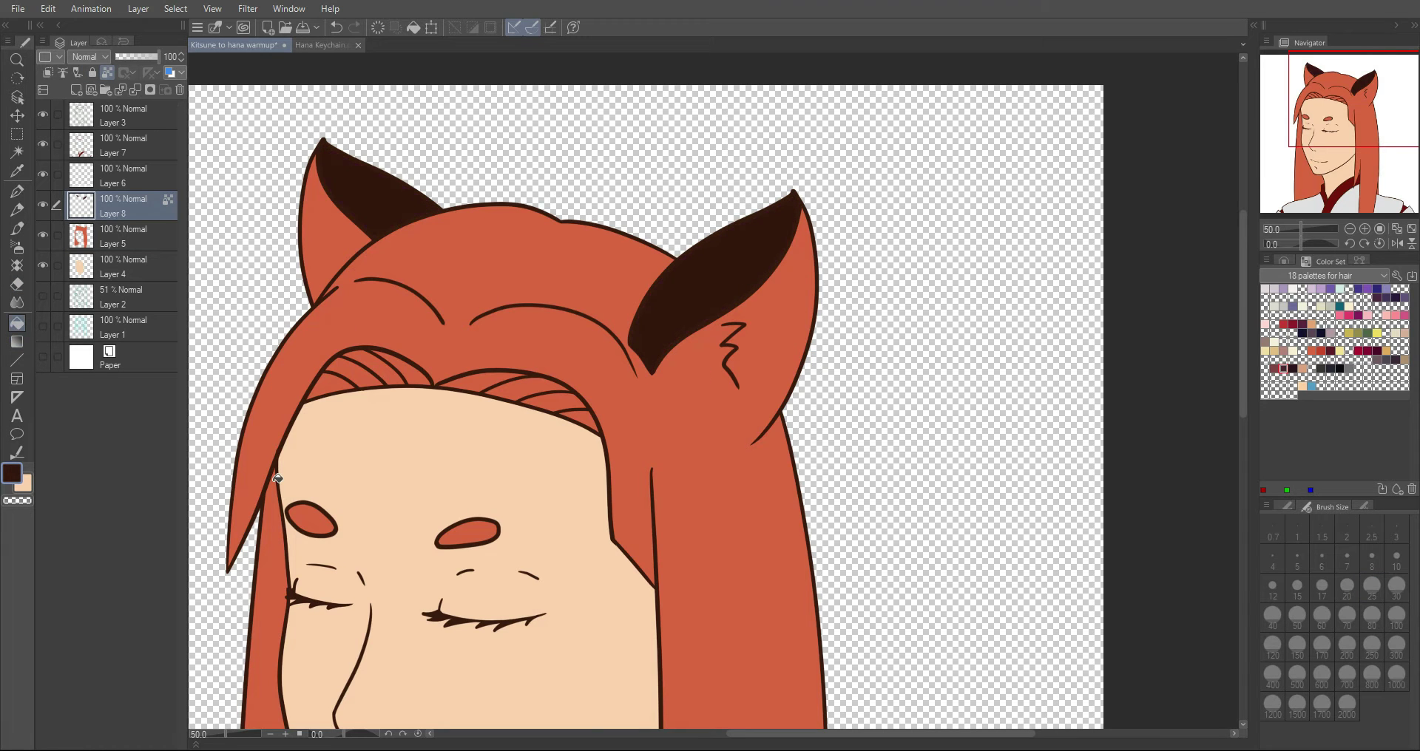
Step: Sample the light grey of the reference's inner ear and fill the smaller ear's inner section on a new layer above Layer 5
left_click(330, 45)
key("alt")
left_click(640, 137)
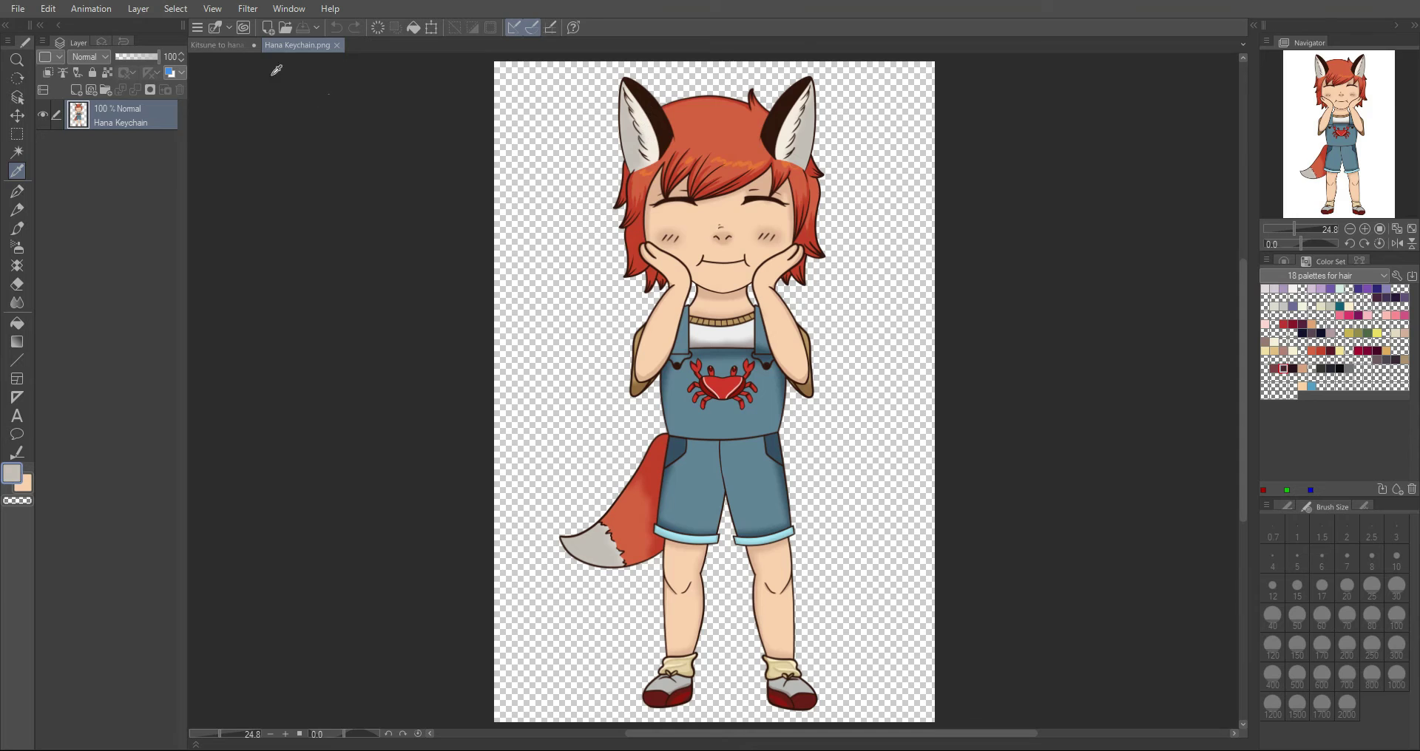
left_click(221, 45)
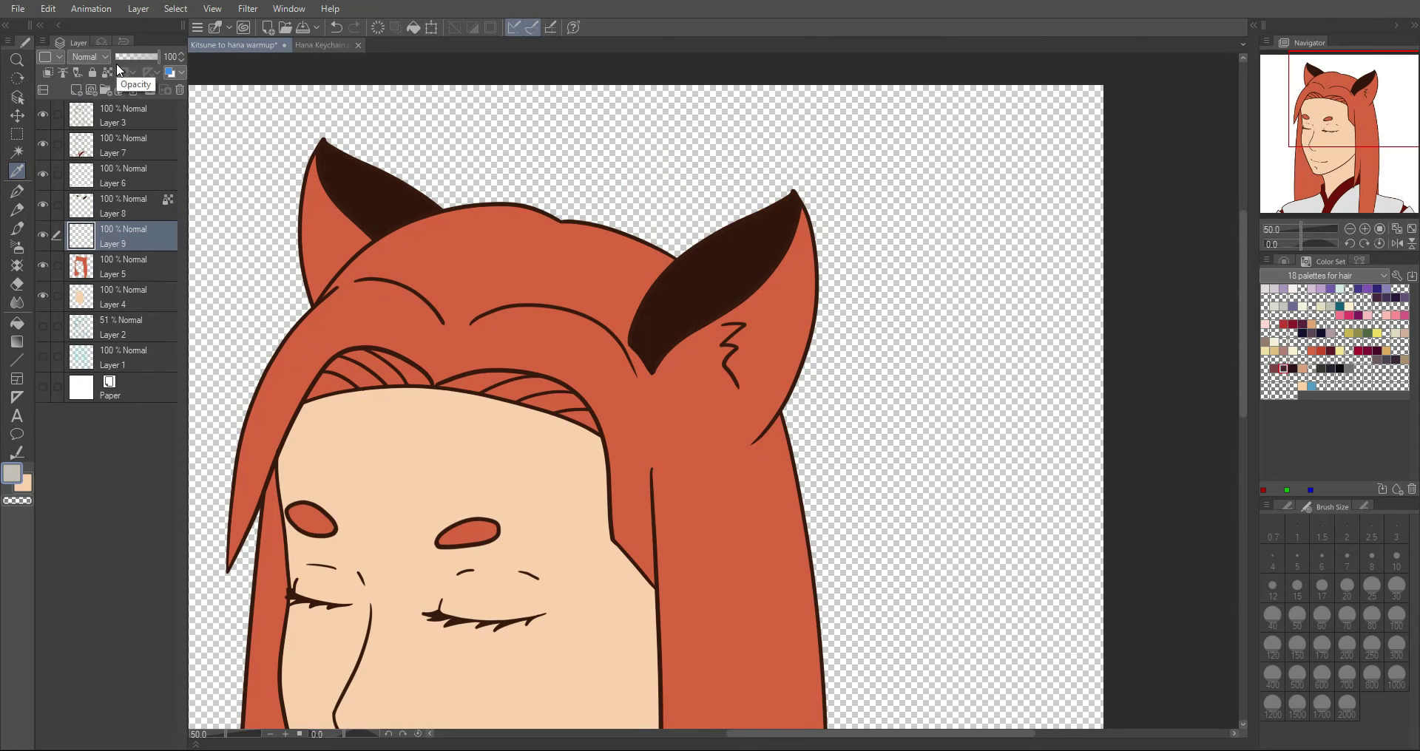
key("g")
left_click(335, 249)
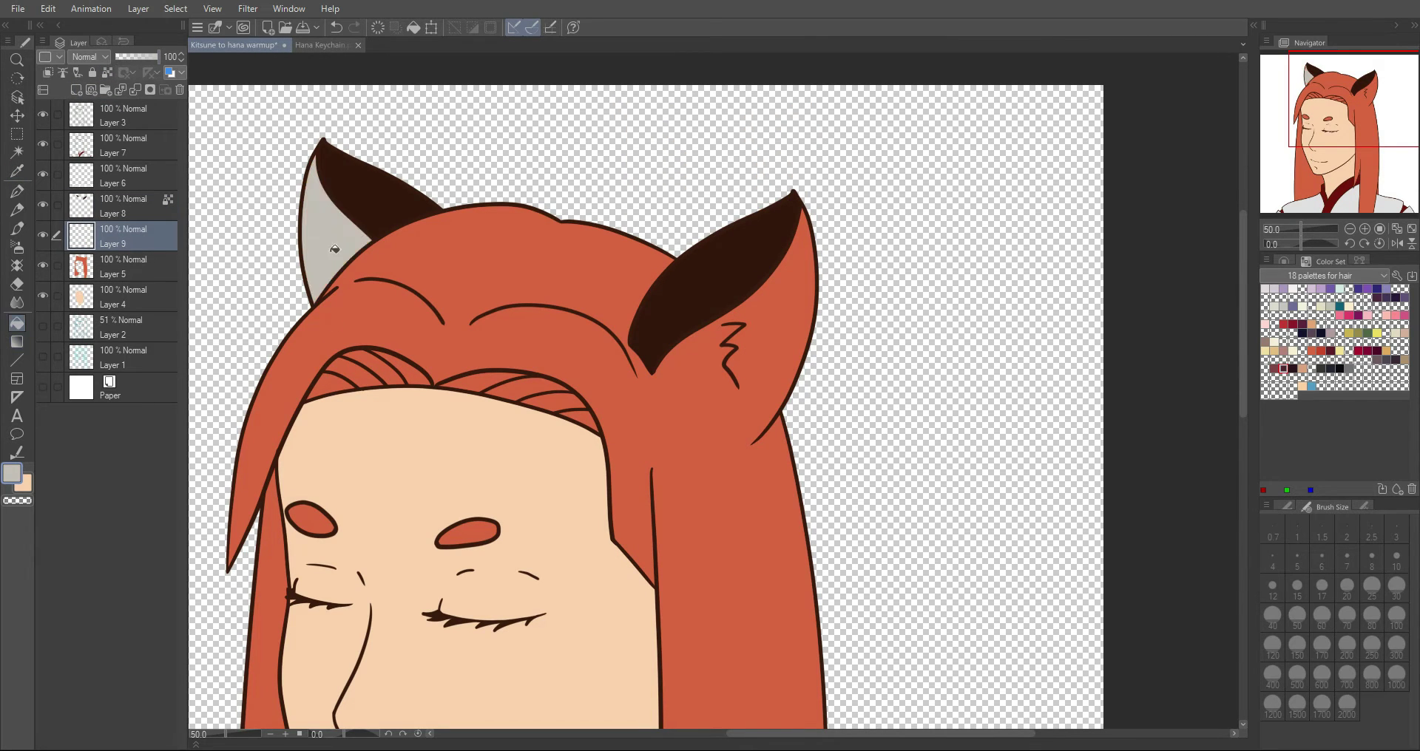
Step: Close the larger ear's open base with a curved light grey line and fill its inner section with that grey on Layer 9
left_click(1365, 229)
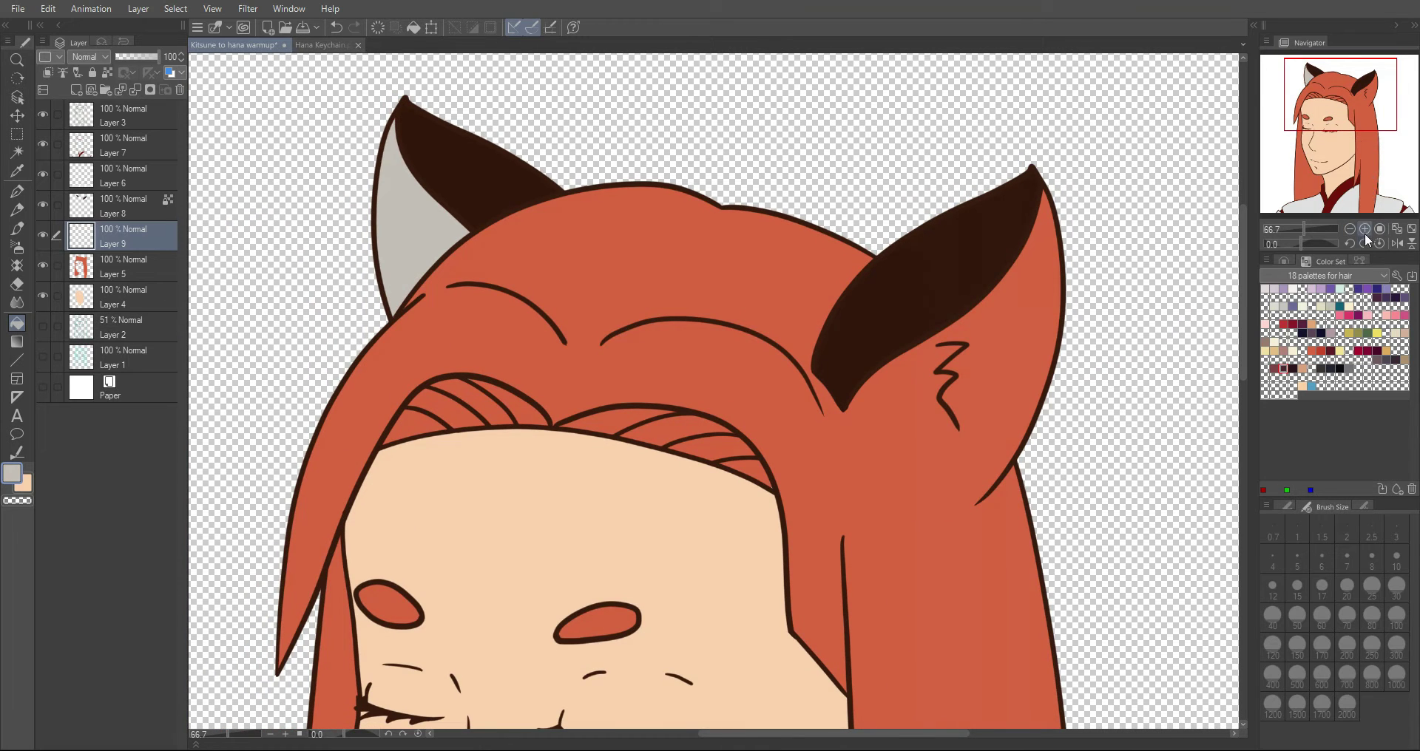
left_click(1365, 231)
left_click_drag(1364, 140, 1353, 87)
key("h")
mouse_move(726, 509)
left_mouse_down()
mouse_move(868, 399)
mouse_move(829, 310)
mouse_move(770, 326)
left_mouse_up()
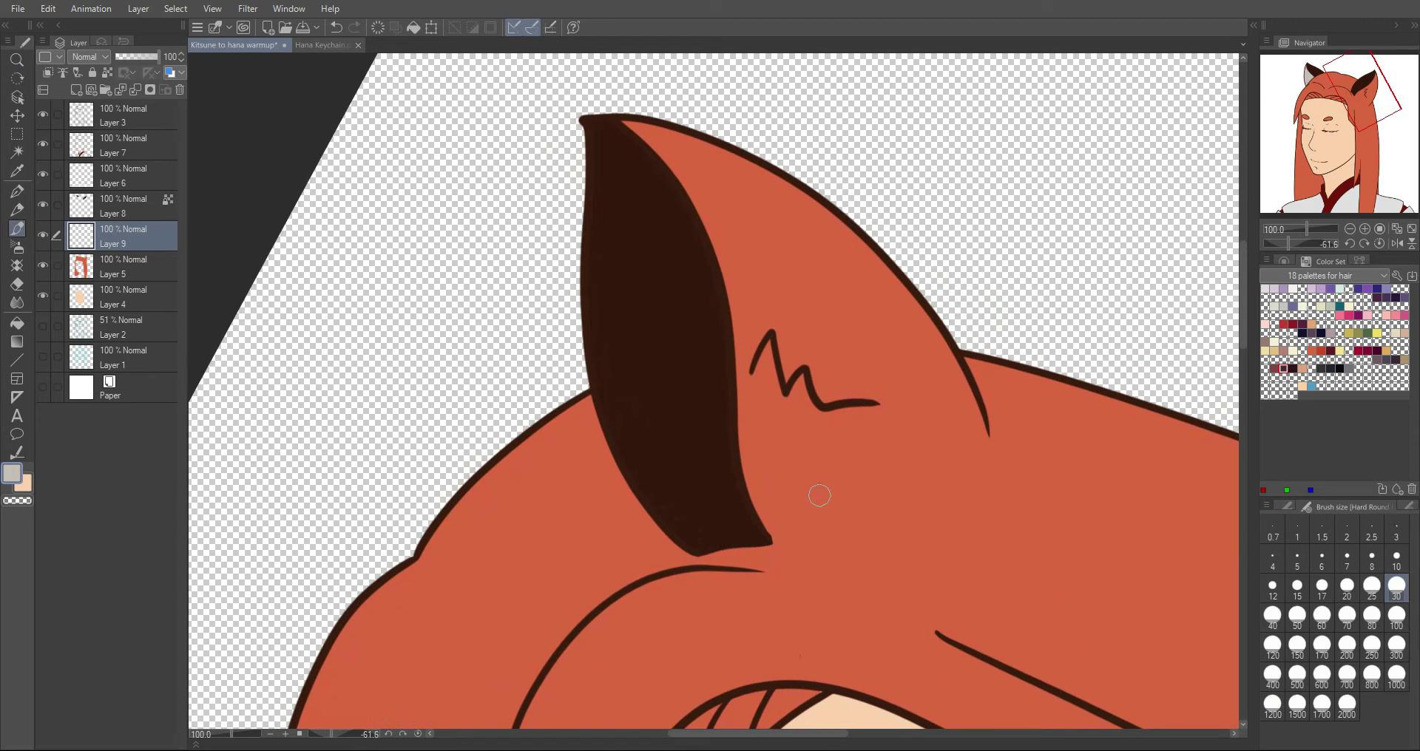
mouse_move(769, 543)
left_mouse_down()
mouse_move(991, 440)
mouse_move(562, 458)
mouse_move(532, 443)
left_mouse_up()
key("ctrl+z")
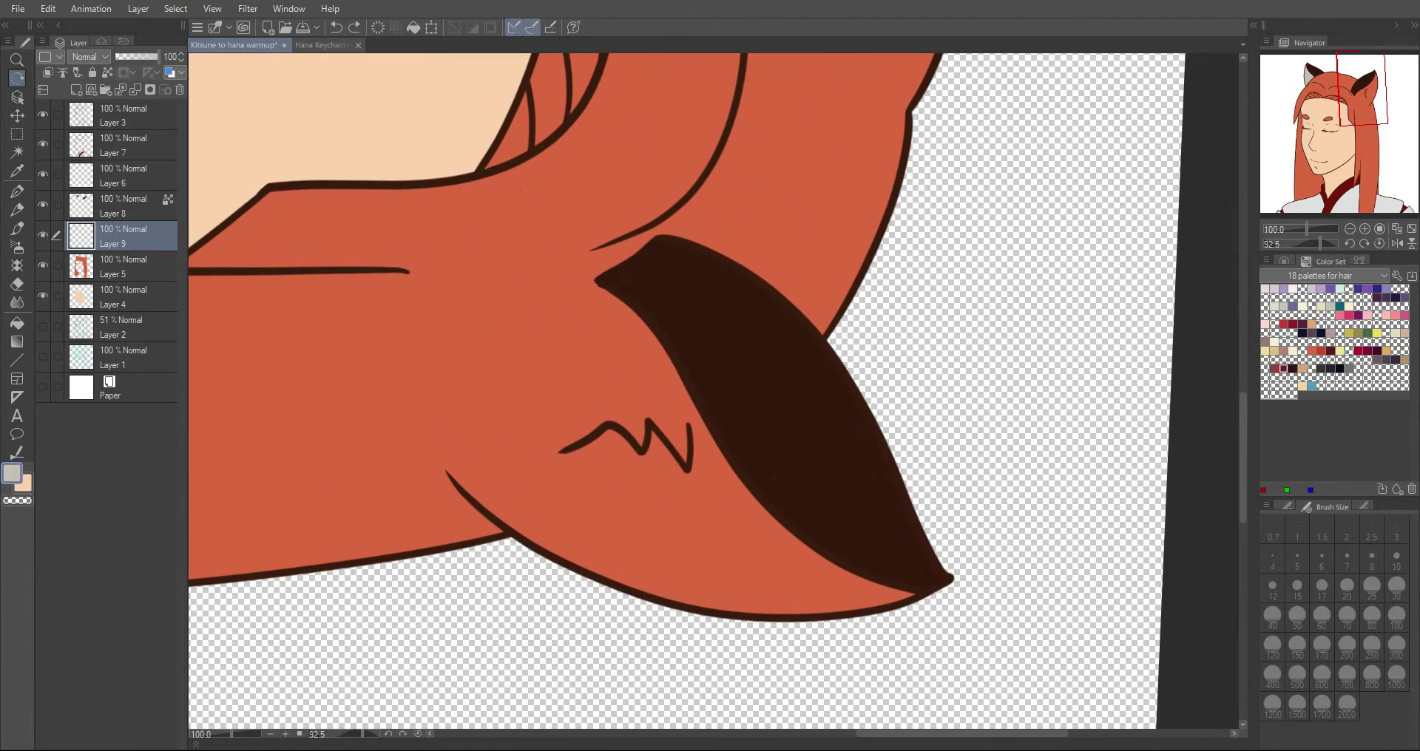
left_click_drag(593, 279, 443, 489)
key("g")
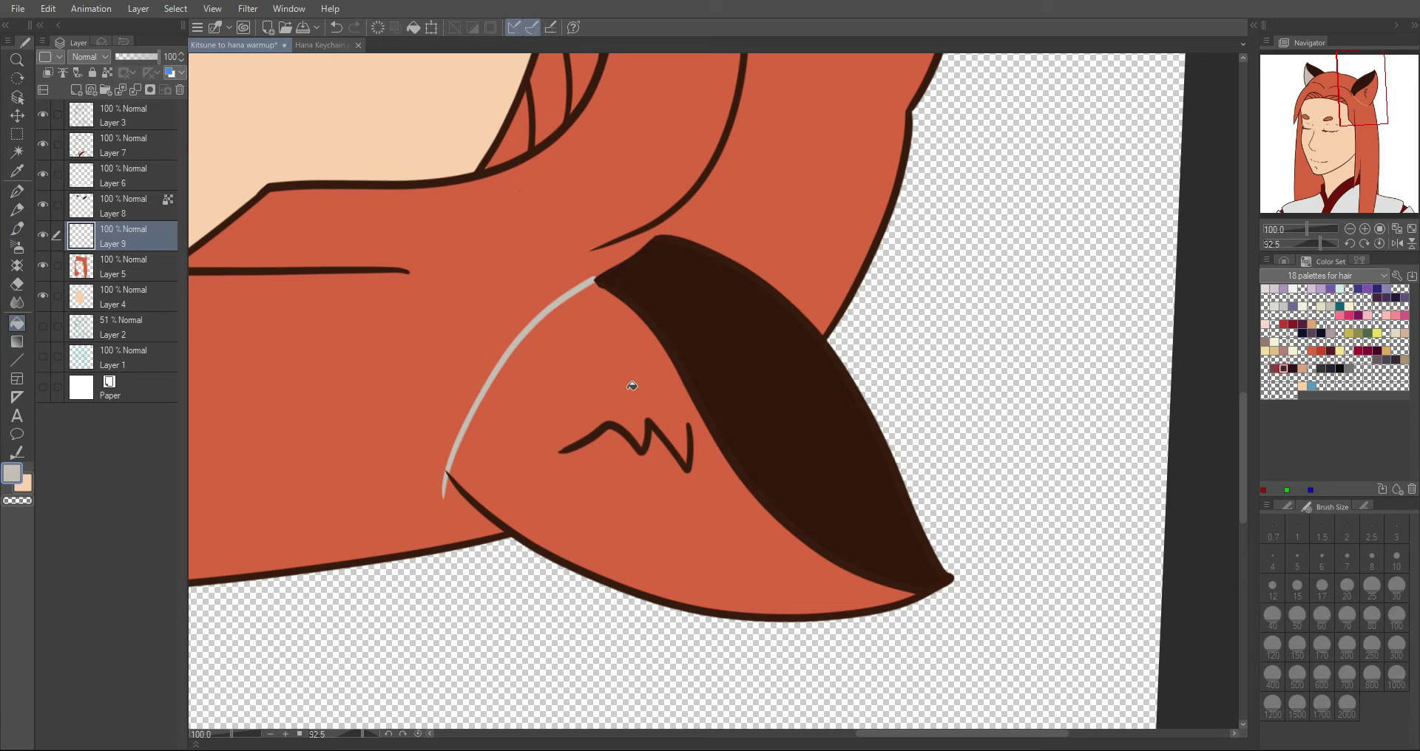
left_click(625, 393)
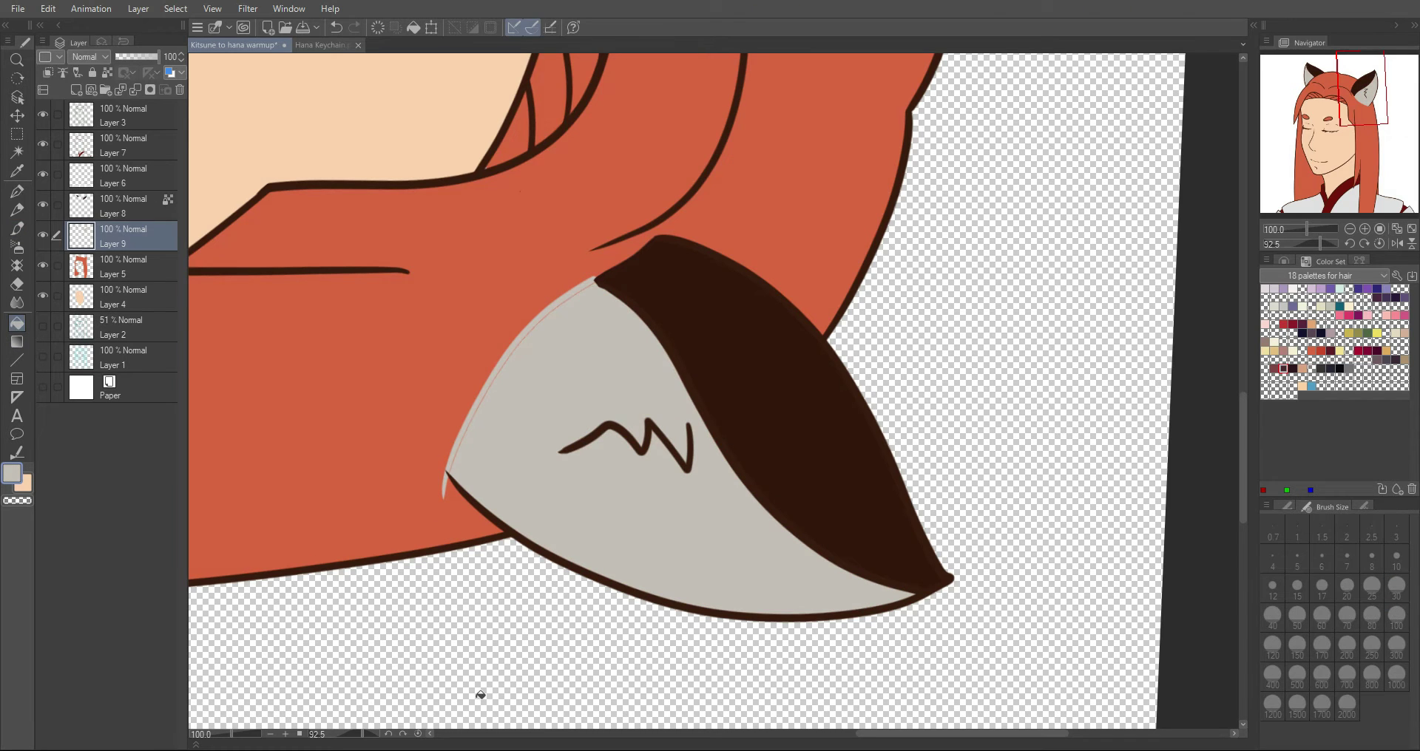
Step: Erase the stray grey outside the larger ear's base so its lower edge is smooth
key("b")
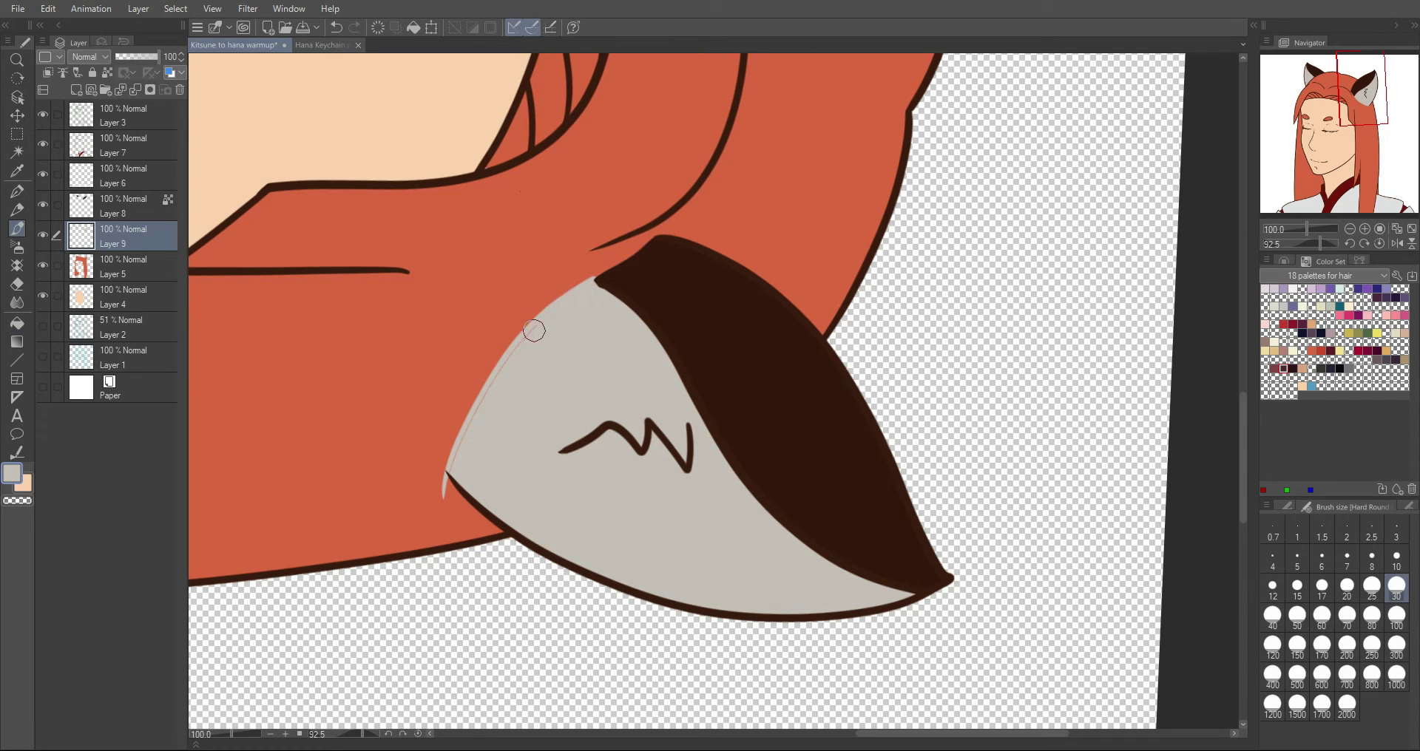
key("e")
left_click_drag(573, 280, 601, 264)
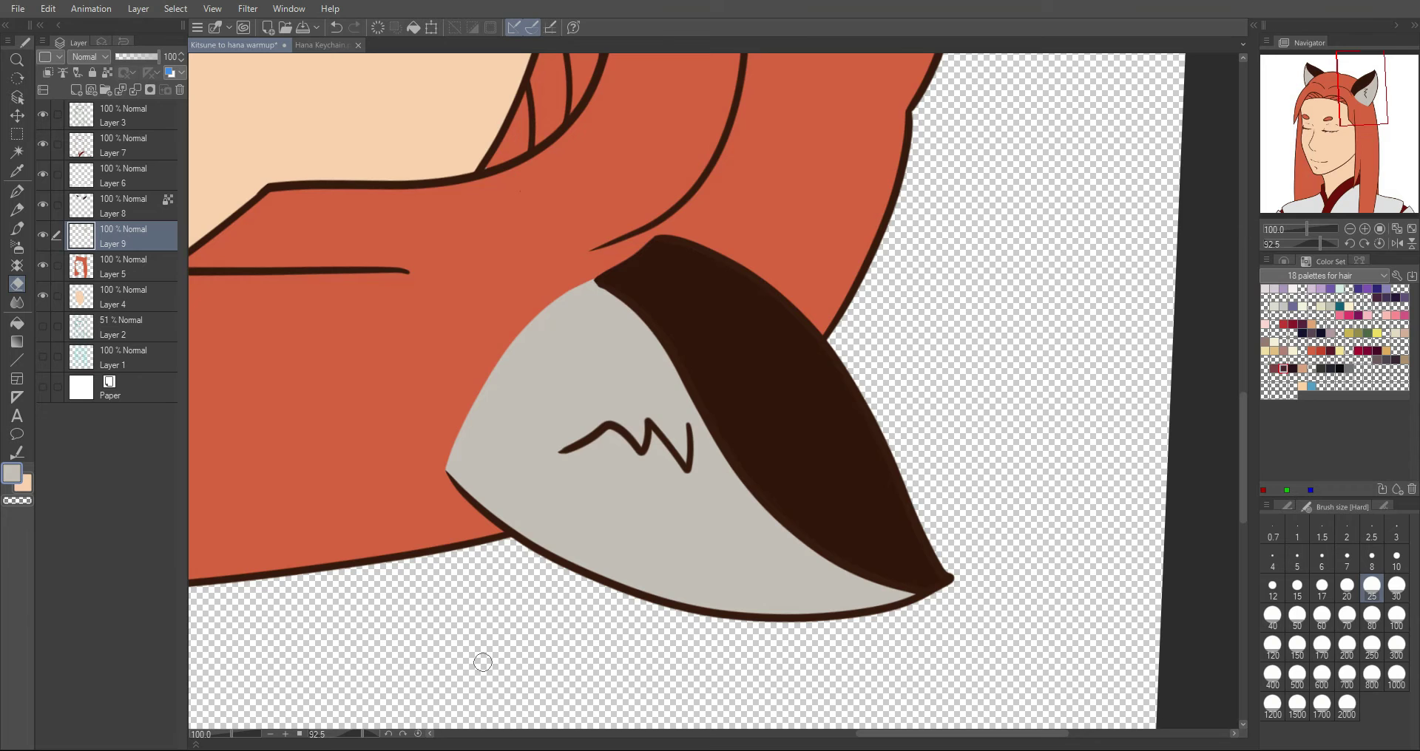
left_click(1380, 243)
left_click(1351, 228)
left_click(1352, 229)
left_click_drag(1376, 108, 1382, 151)
left_click(1351, 228)
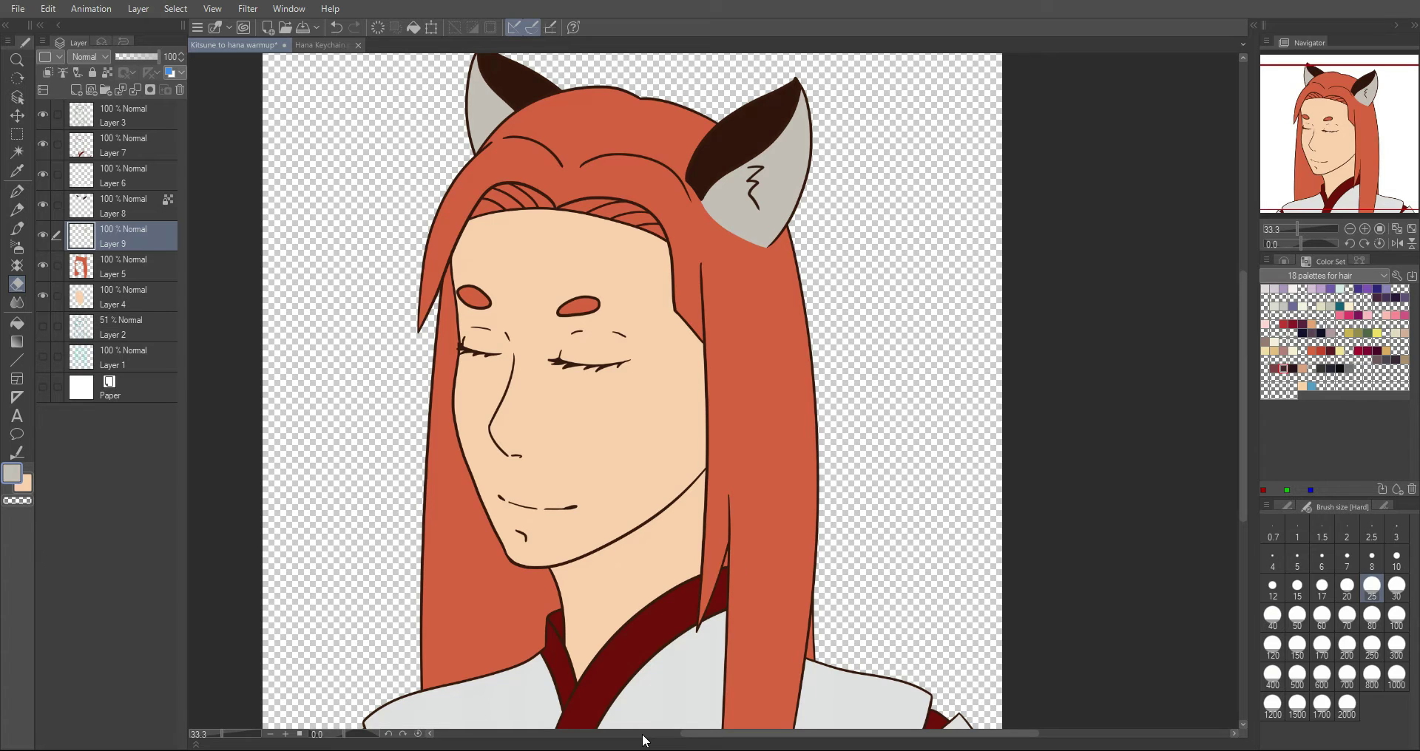
Step: Paint the small transparent gap between the hair strands just above the collar with the skin tone on Layer 4
left_click(123, 296)
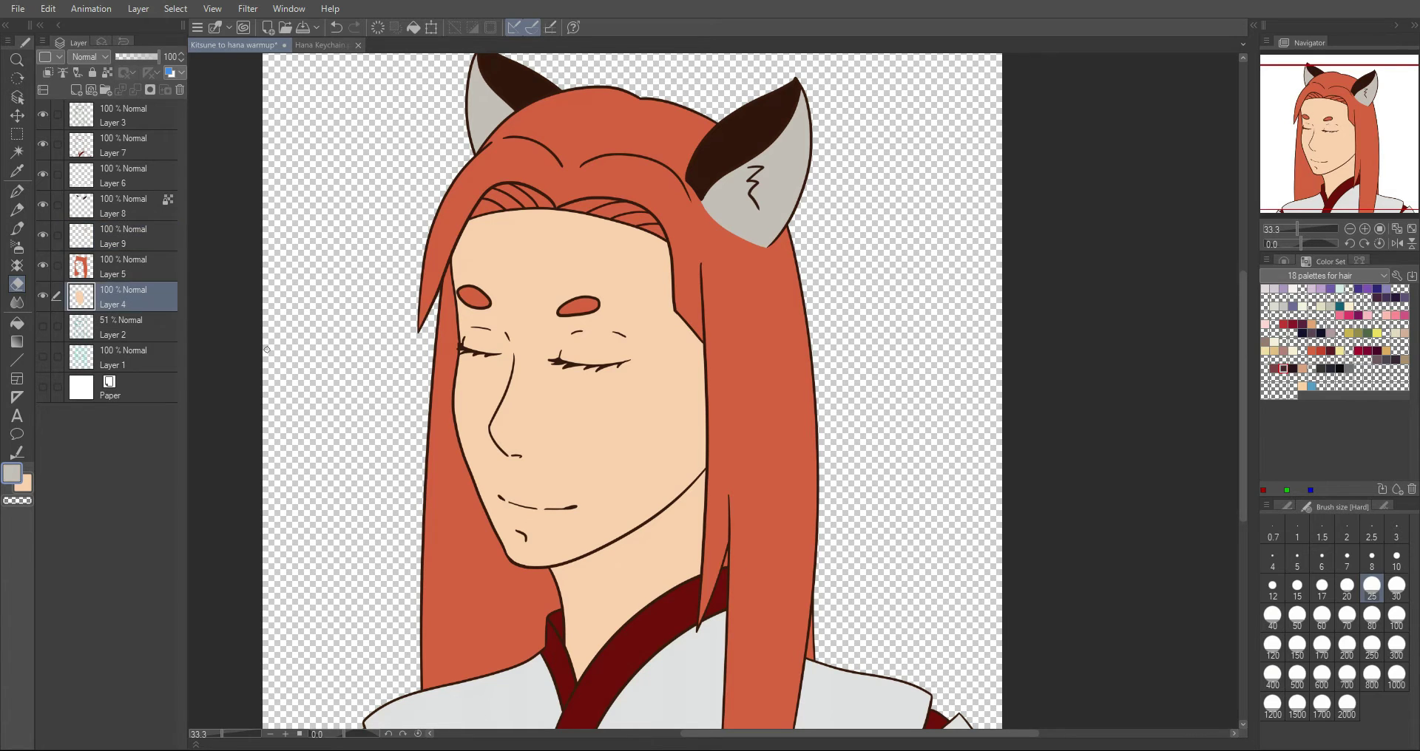
left_click(161, 274)
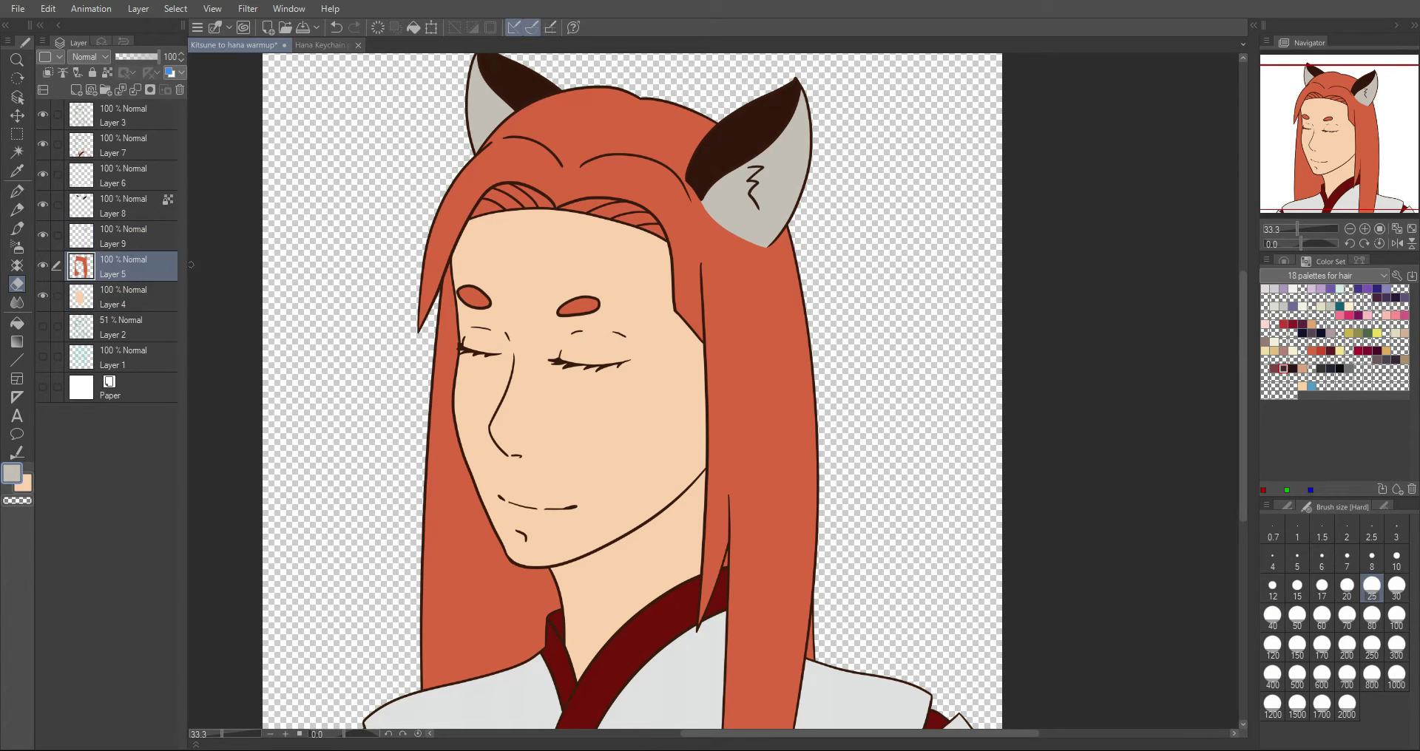
left_click(1365, 228)
left_click(1365, 229)
left_click(1365, 228)
left_click_drag(1379, 161, 1391, 199)
mouse_move(566, 337)
left_mouse_down()
mouse_move(563, 369)
mouse_move(568, 328)
left_mouse_up()
left_click(562, 267, "alt")
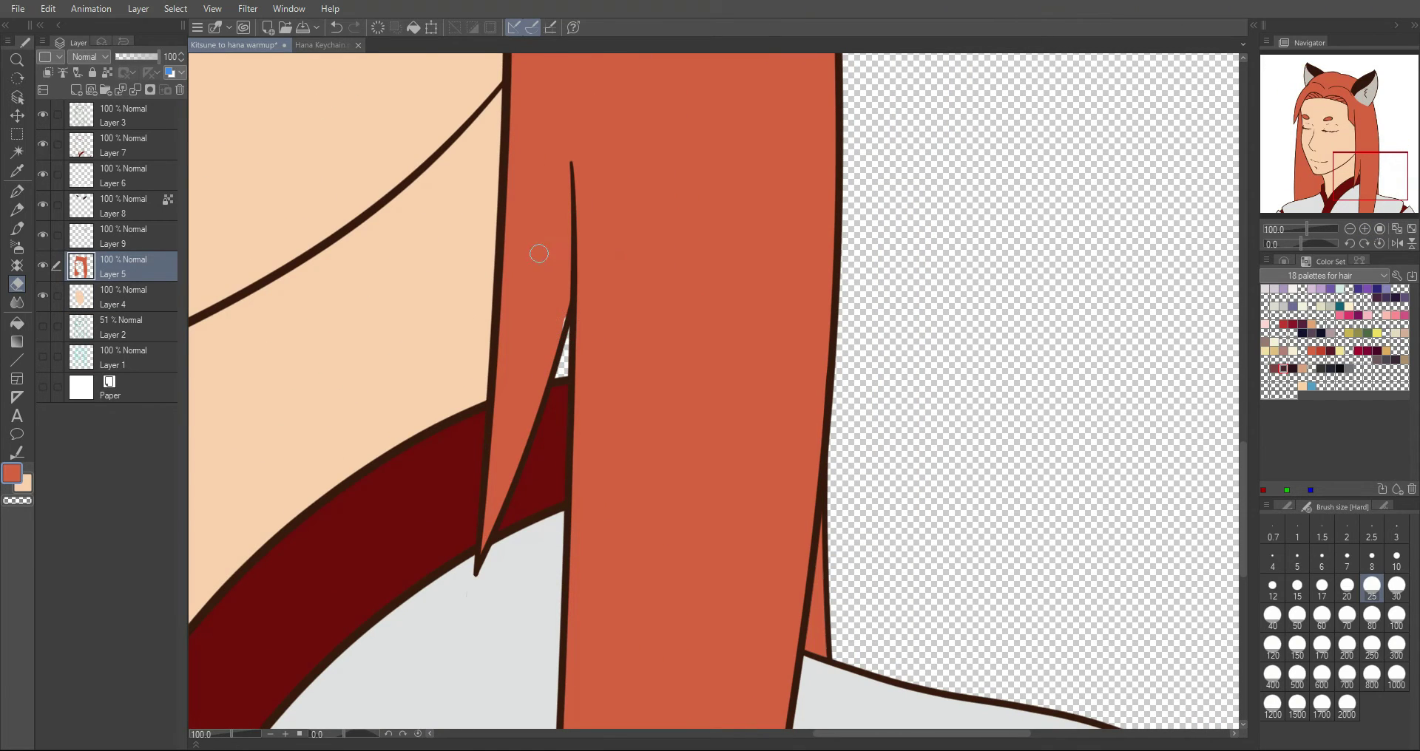
key("b")
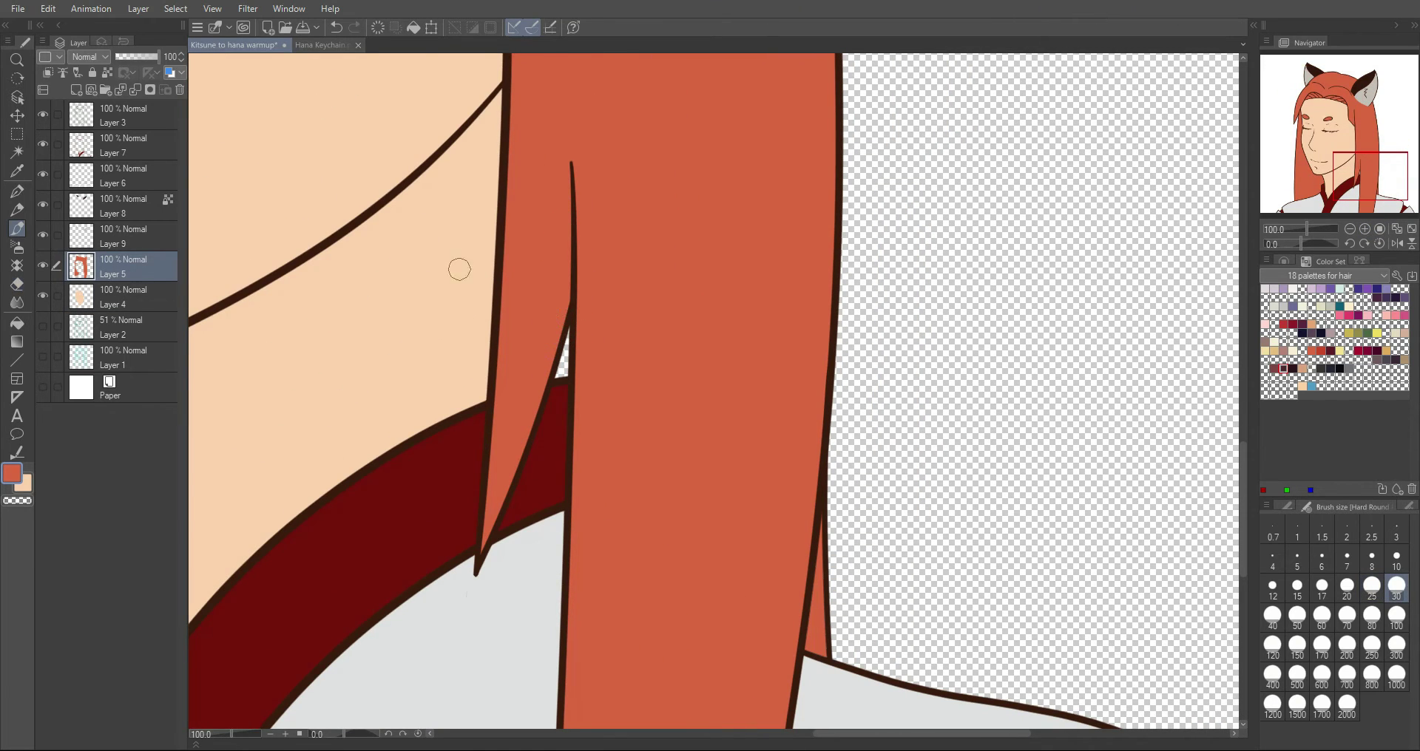
key("alt+bracketleft")
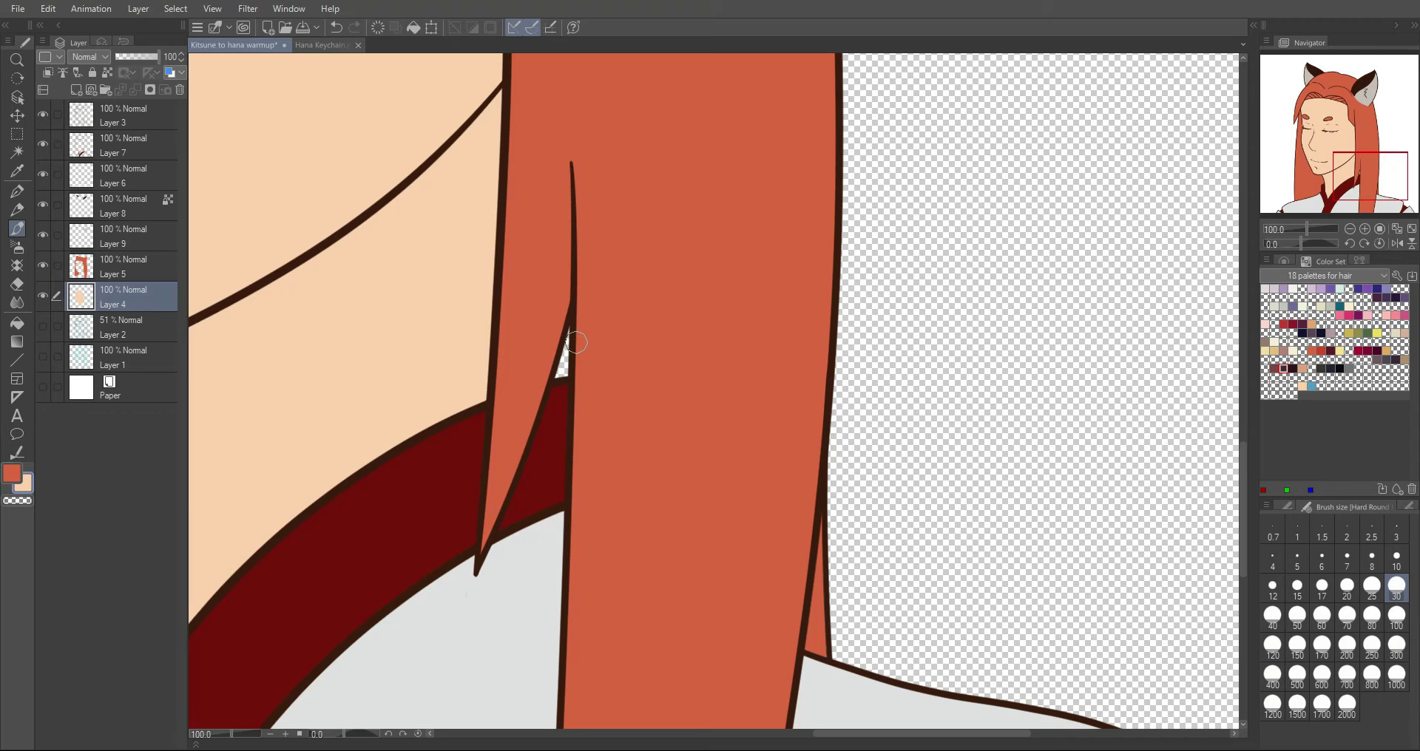
key("b")
key("b")
left_click_drag(560, 375, 568, 324)
Step: Show the white Paper layer behind the whole character and save the file
key("ctrl+0")
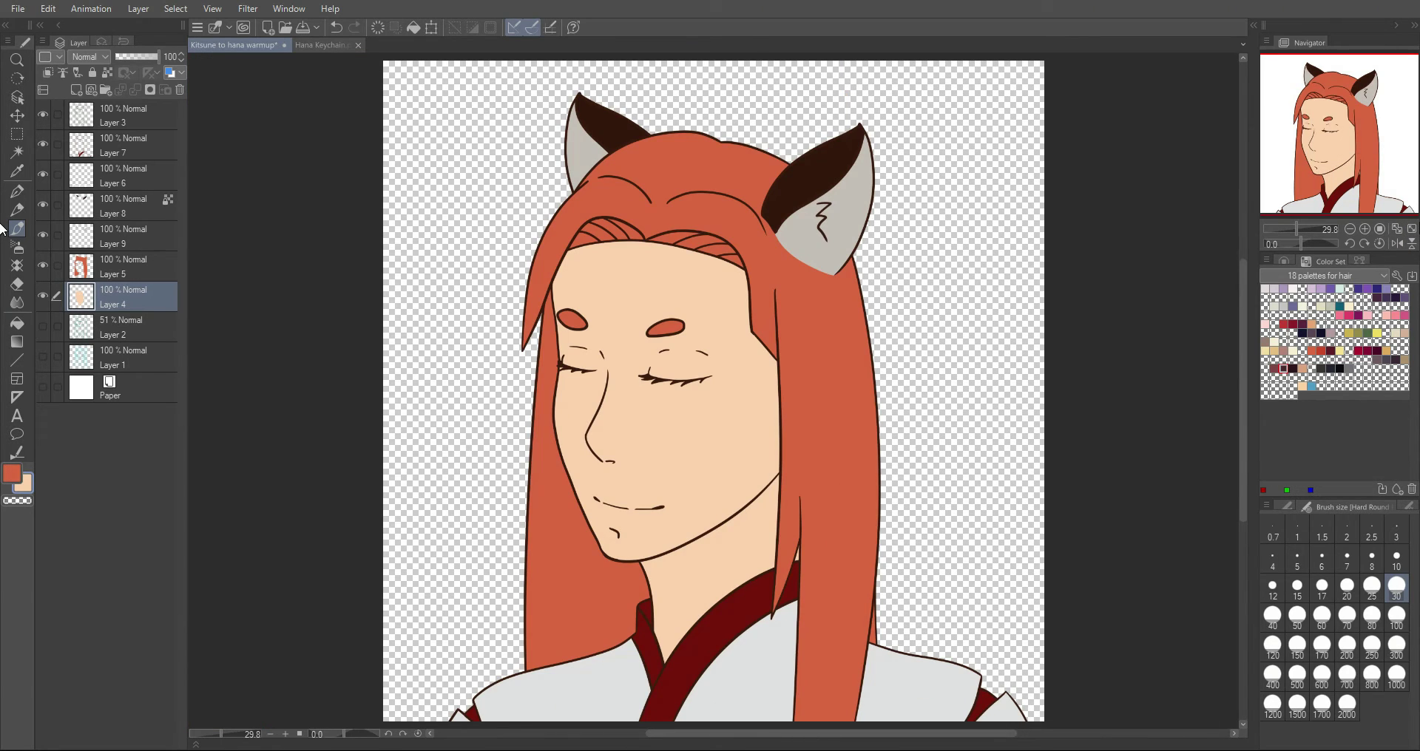
left_click(43, 386)
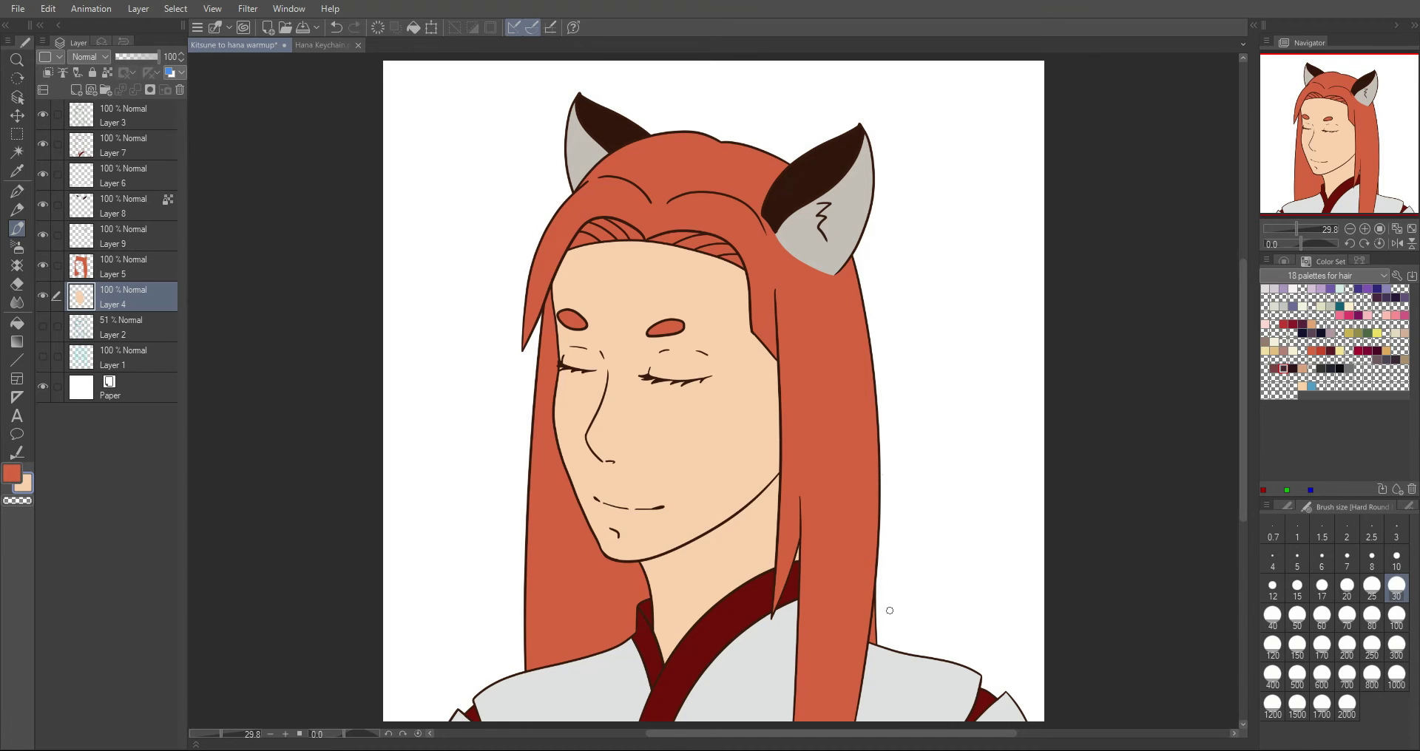
key("ctrl+s")
Step: Sample a skin shadow tone from the Hana Keychain reference and add a new layer clipped to the skin layer, Layer 4
left_click(314, 45)
left_click(673, 233, "alt")
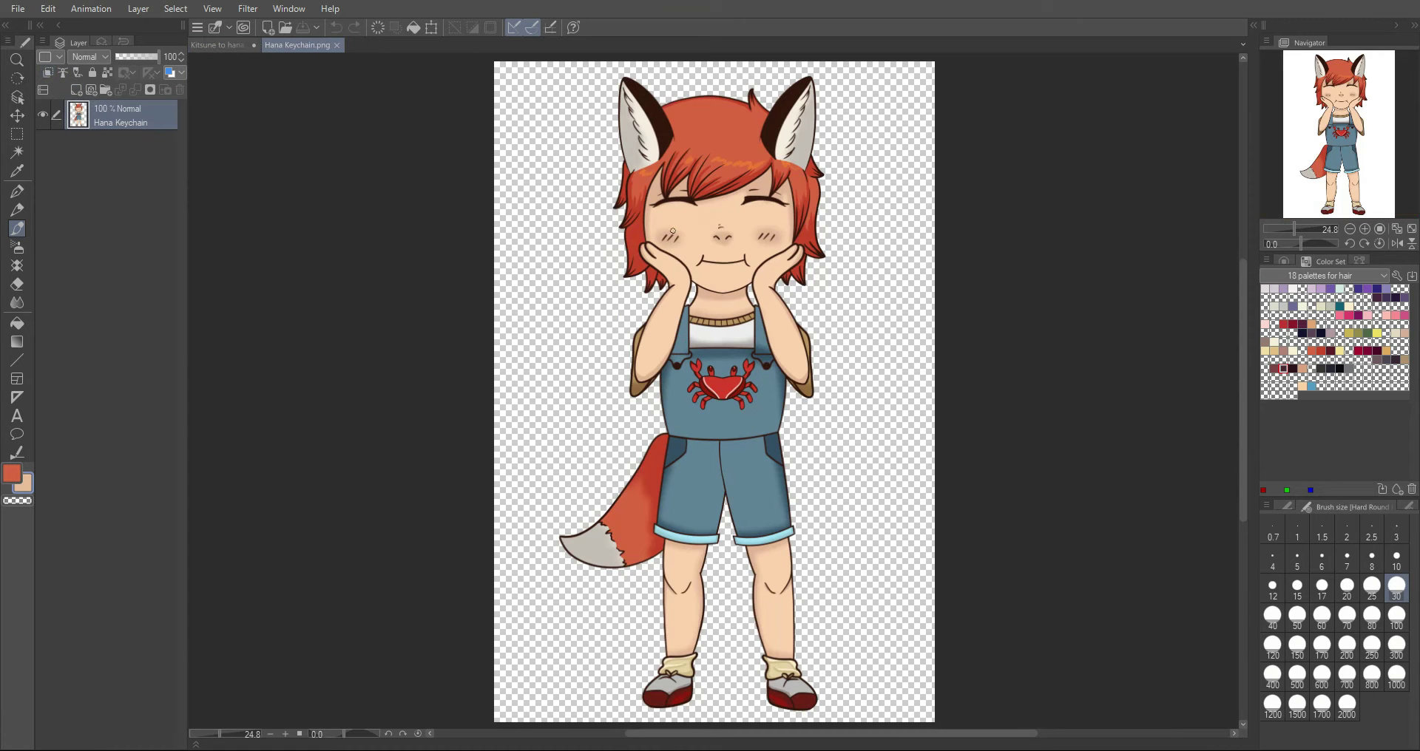
left_click(655, 185)
key("ctrl+Tab")
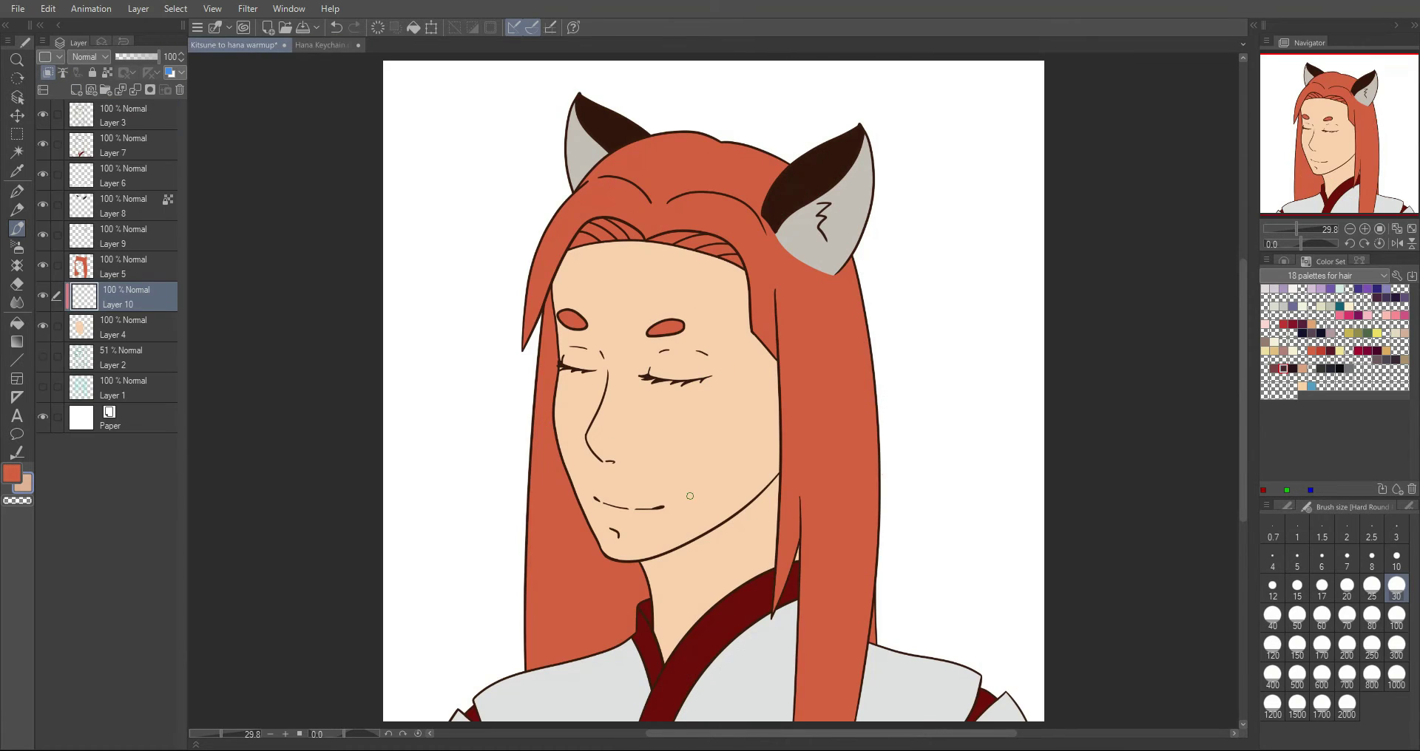
Step: Load the "15 palettes of skin!" colour set and choose the Hard_Glide brush
left_click(1316, 277)
left_click(1346, 500)
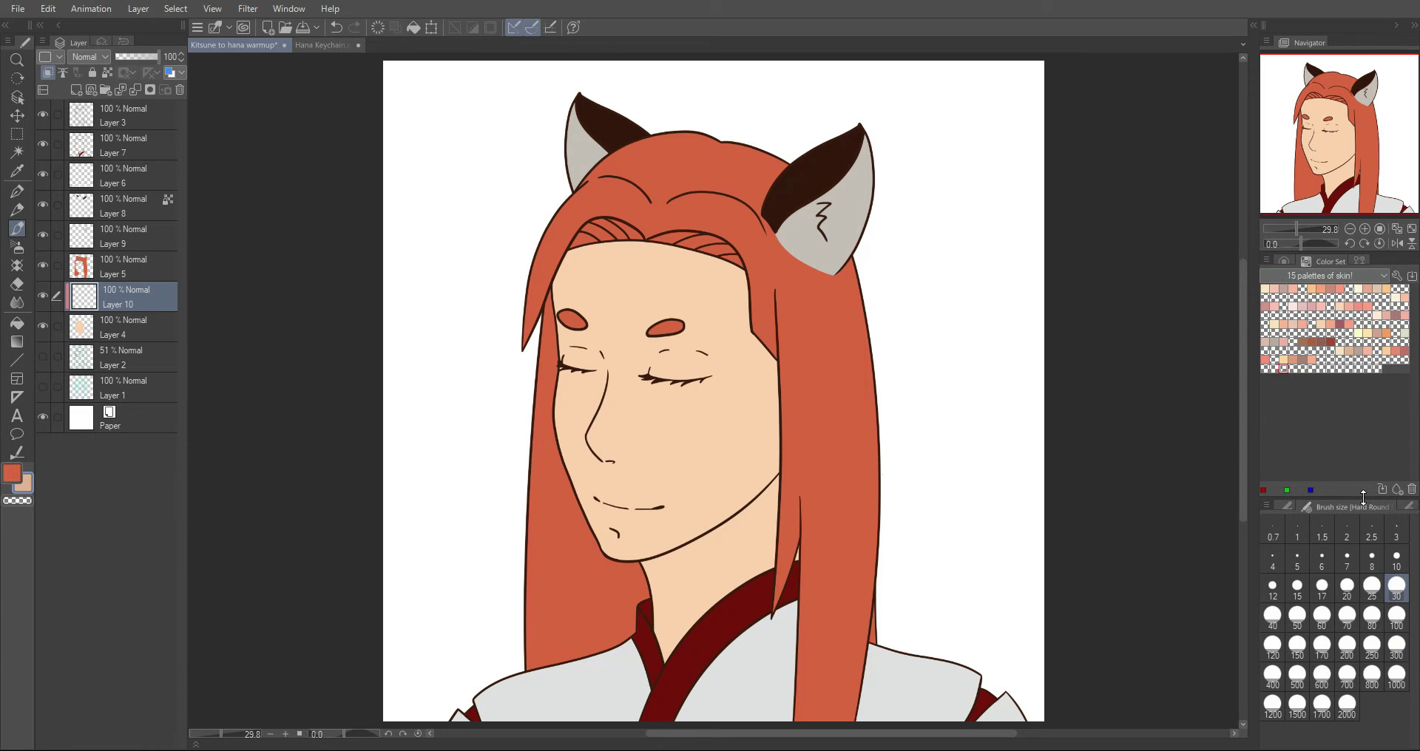
left_click(1287, 507)
left_click(1287, 563)
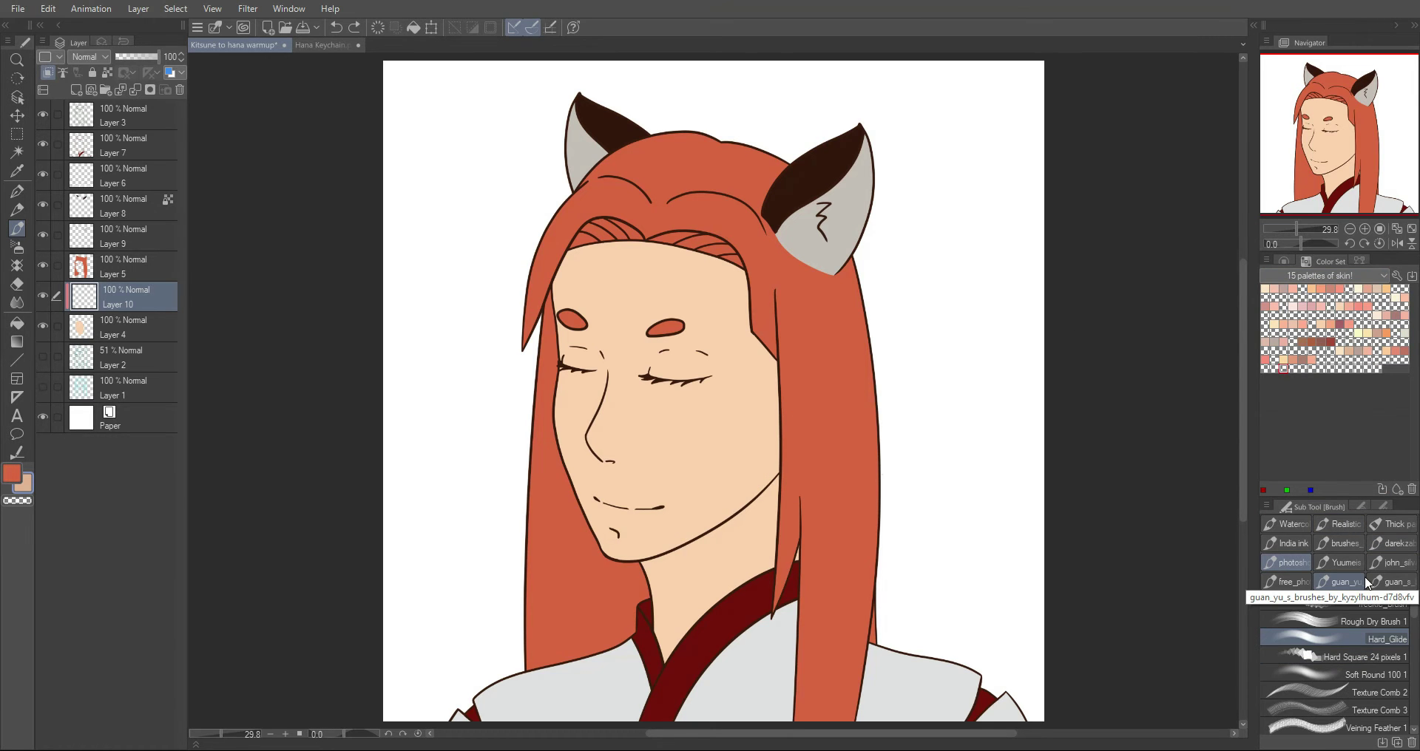
Step: Try to paint soft skin shadows along the forehead hairline, under the jaw and on the neck on Layer 10
left_click_drag(765, 511, 701, 568)
key("ctrl+z")
mouse_move(581, 248)
left_mouse_down()
mouse_move(568, 296)
mouse_move(630, 240)
mouse_move(612, 224)
left_mouse_up()
key("ctrl+z")
key("ctrl+z")
left_click_drag(735, 265, 744, 334)
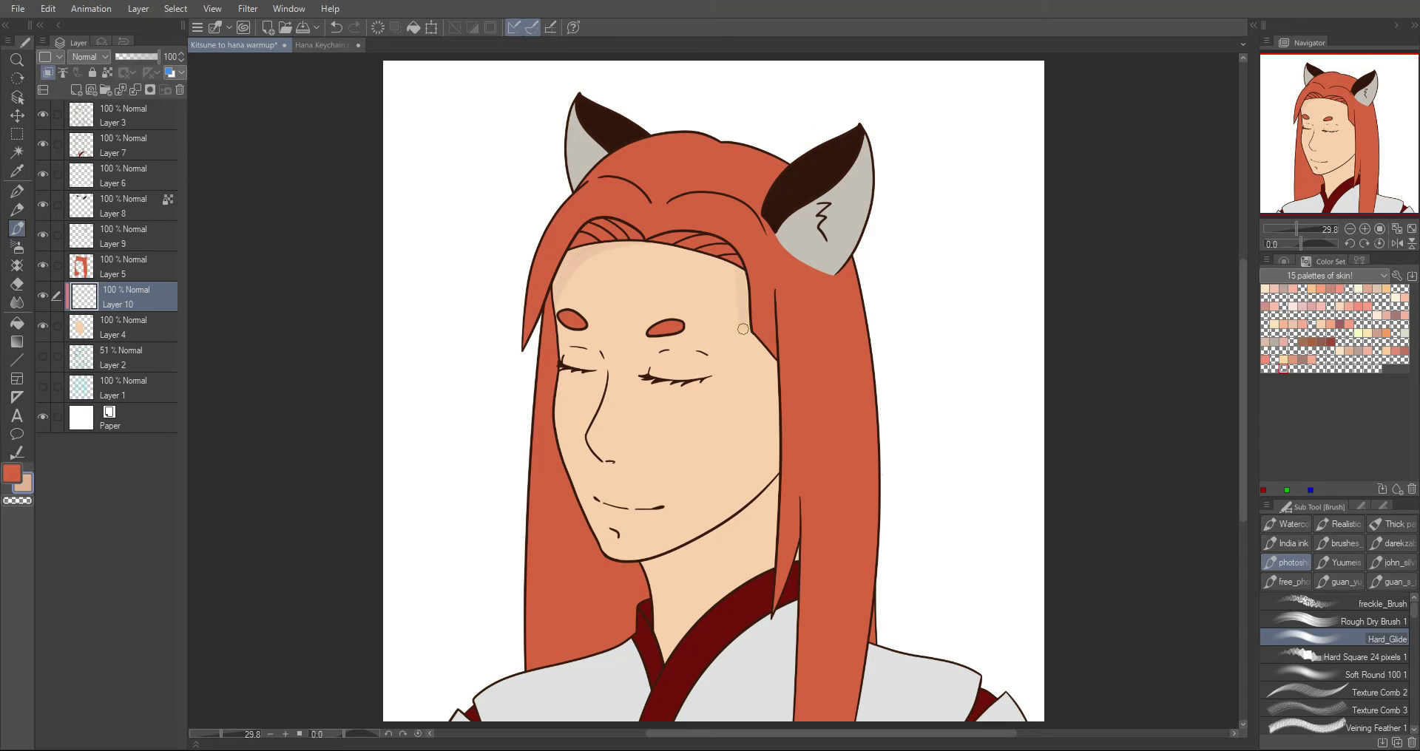
left_click_drag(653, 577, 790, 484)
key("ctrl+z")
mouse_move(654, 593)
left_mouse_down()
mouse_move(789, 470)
mouse_move(636, 592)
left_mouse_up()
left_click_drag(783, 474, 637, 593)
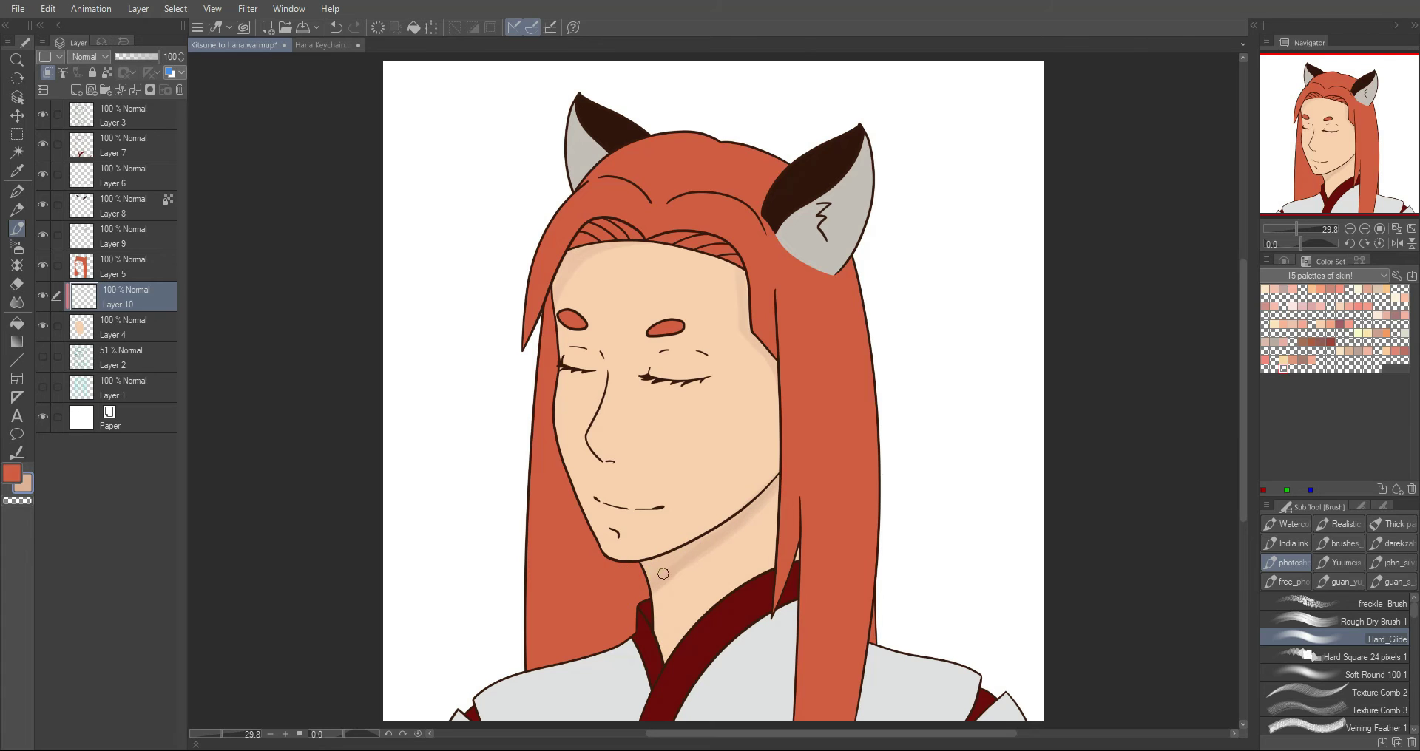
left_click_drag(661, 669, 809, 543)
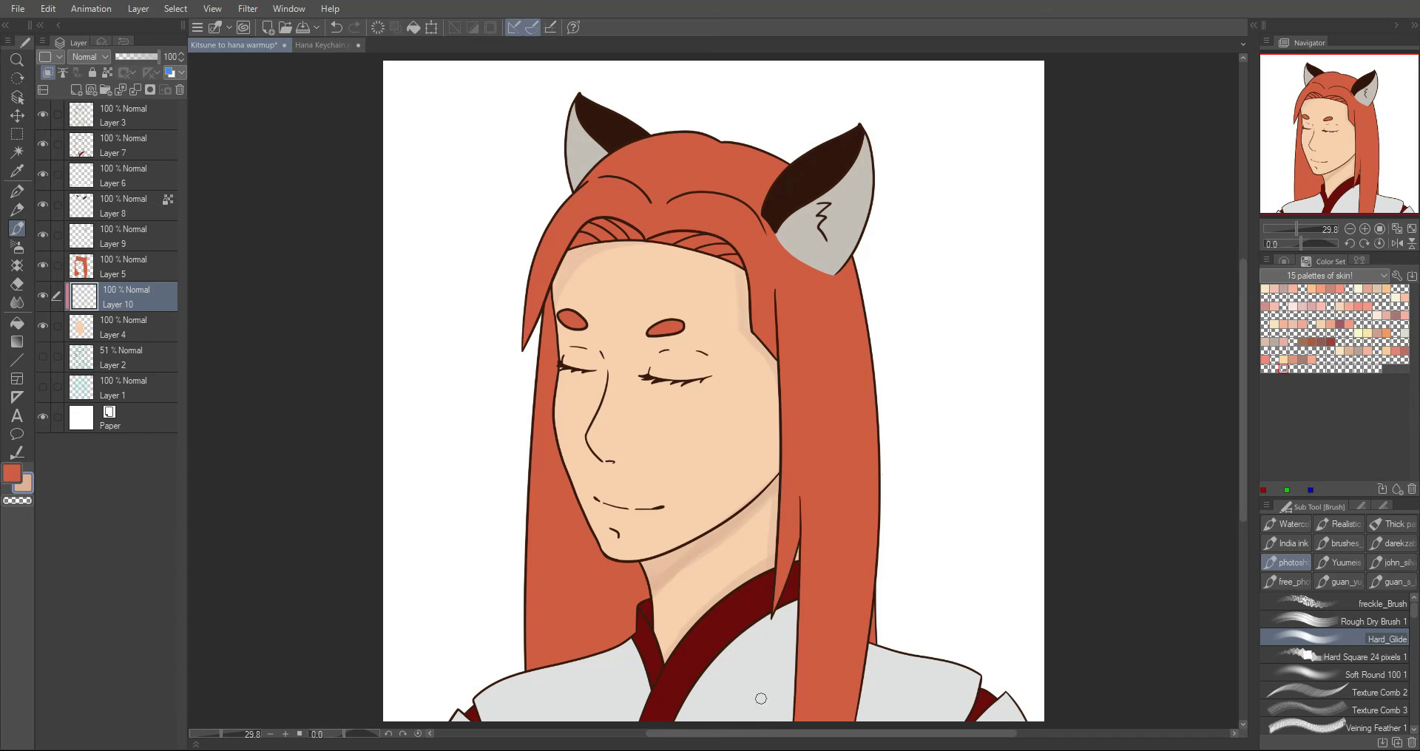
Step: Undo all the skin shading strokes on Layer 10
key("ctrl+z")
key("ctrl+z")
key("ctrl+z")
key("ctrl+z")
key("ctrl+z")
key("ctrl+z")
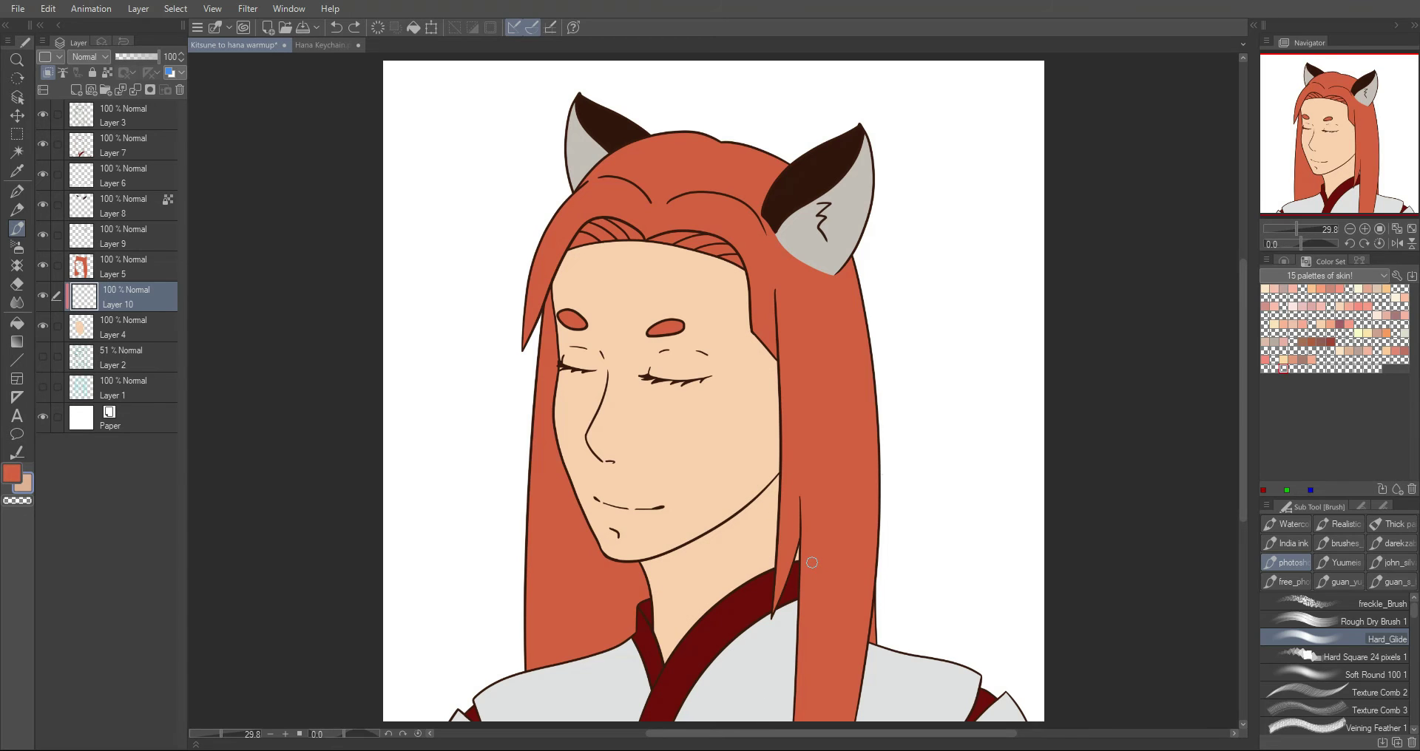
Step: Save the file and select Layer 3
key("ctrl+s")
left_click(155, 118)
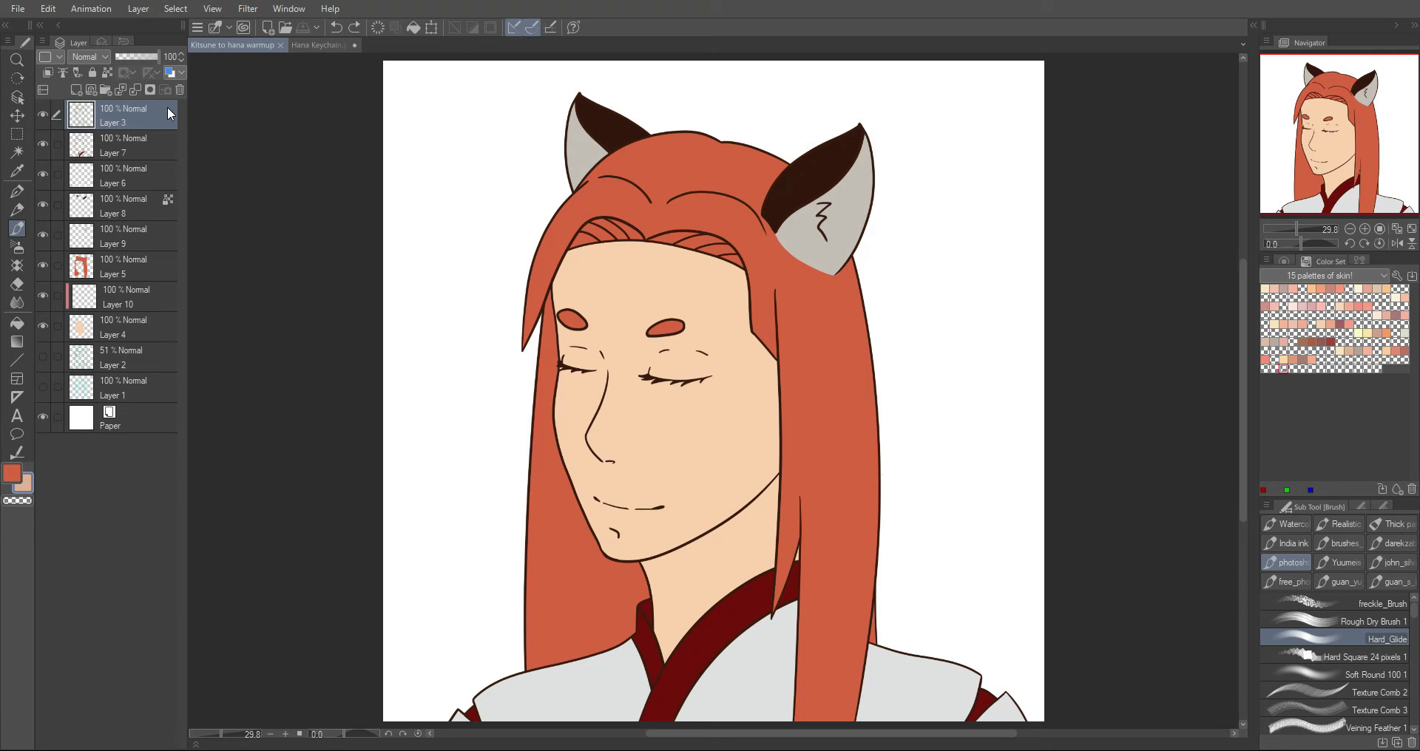
left_click_drag(713, 538, 726, 545)
key("ctrl+z")
mouse_move(649, 375)
left_mouse_down()
mouse_move(707, 374)
mouse_move(648, 371)
left_mouse_up()
key("ctrl+z")
Step: Paint soft skin shadows over both closed eyelids and along the lips on Layer 10
left_click(148, 299)
mouse_move(702, 378)
left_mouse_down()
mouse_move(649, 370)
mouse_move(699, 376)
left_mouse_up()
left_click_drag(567, 362, 596, 370)
left_click_drag(596, 370, 564, 361)
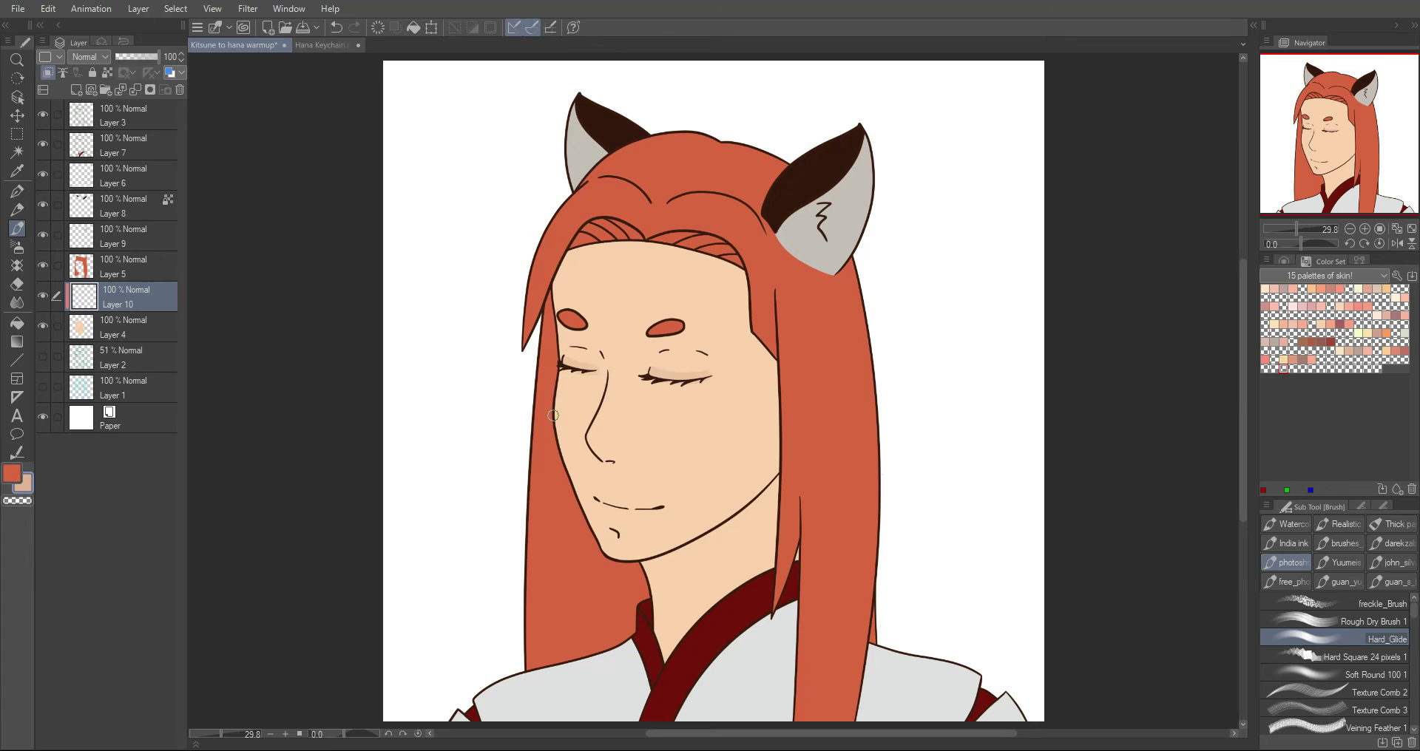
mouse_move(611, 499)
left_mouse_down()
mouse_move(602, 500)
mouse_move(650, 507)
mouse_move(600, 498)
left_mouse_up()
Step: Try to outline a shadow shape on the cheek beside the long front hair on Layer 10
mouse_move(775, 405)
left_mouse_down()
mouse_move(753, 429)
mouse_move(731, 511)
left_mouse_up()
key("ctrl+z")
mouse_move(776, 405)
left_mouse_down()
mouse_move(741, 459)
mouse_move(731, 512)
left_mouse_up()
left_click_drag(744, 494, 748, 442)
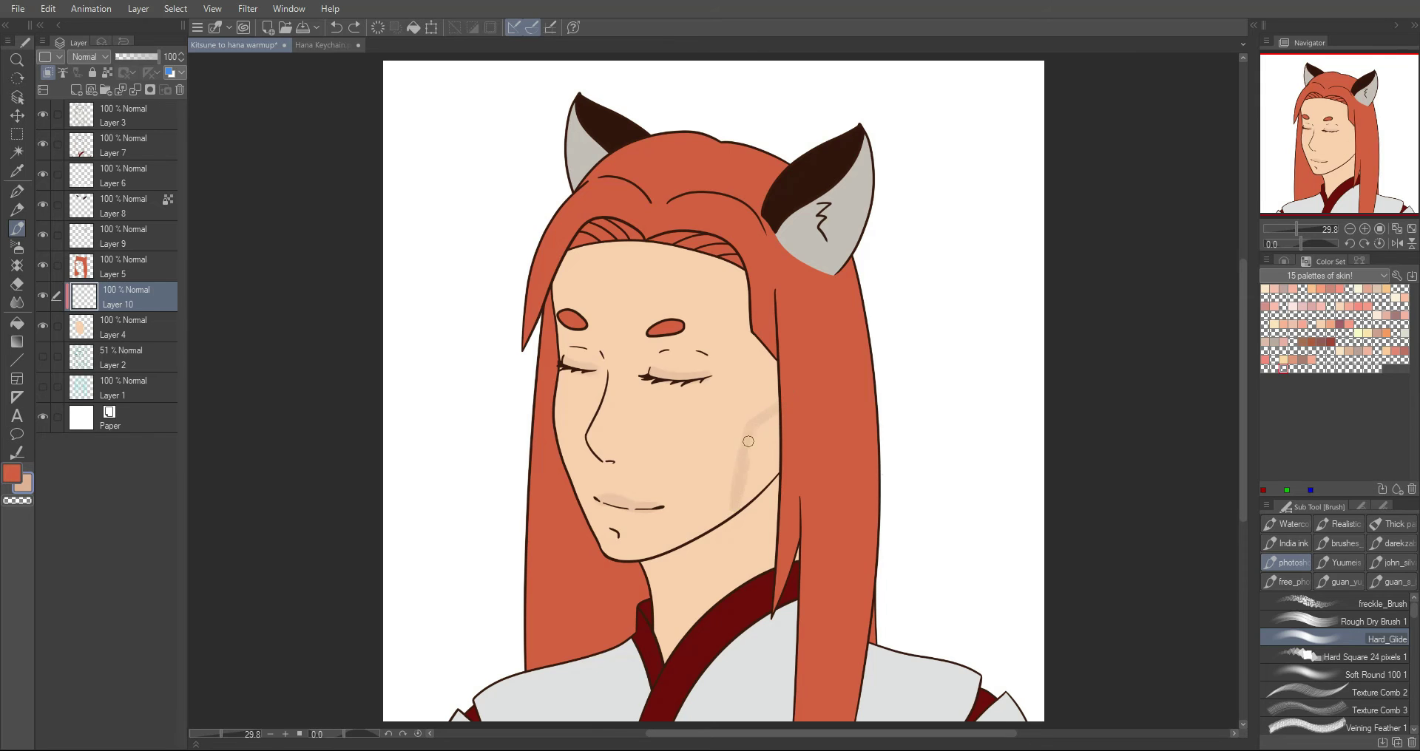
key("ctrl+z")
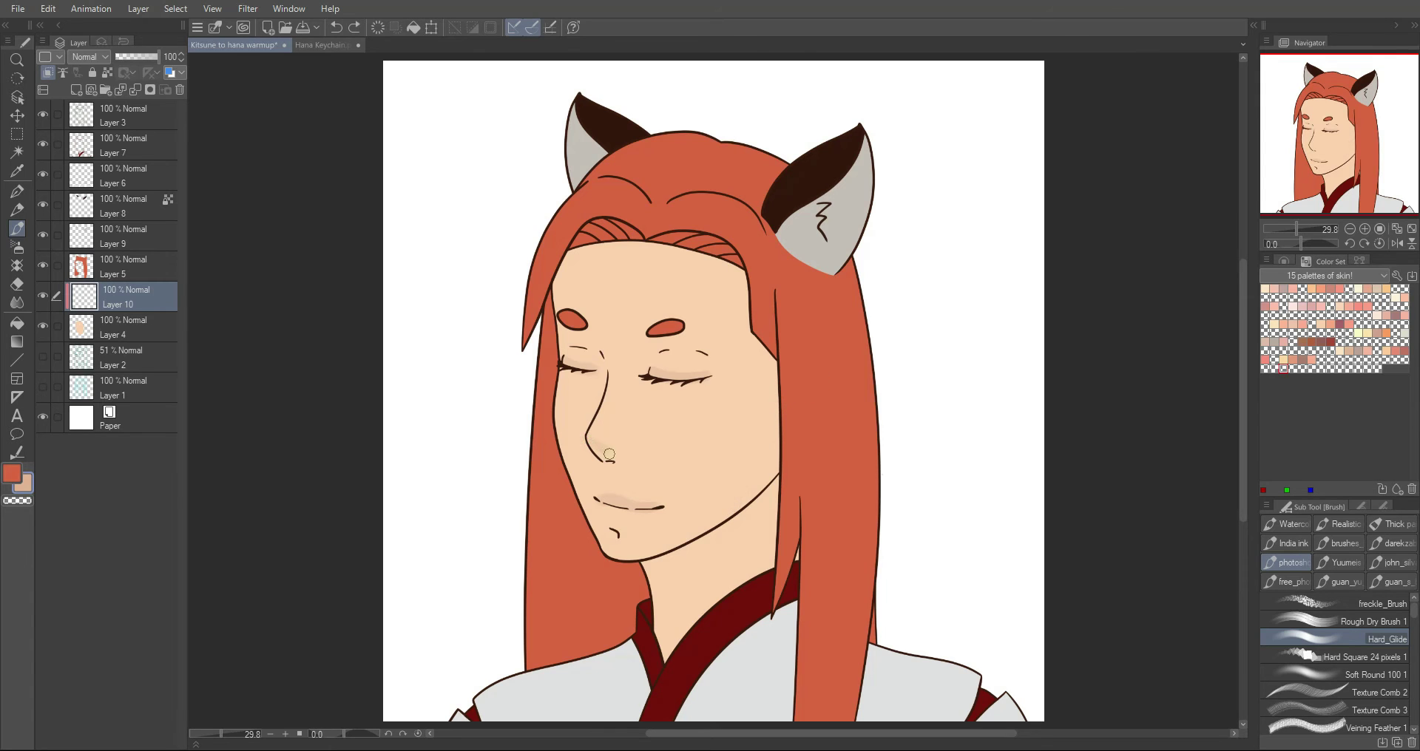
Step: Paint skin shadows beside the nose, on the neck under the jaw and along the temple hairline on Layer 10
mouse_move(586, 439)
left_mouse_down()
mouse_move(620, 458)
mouse_move(604, 457)
left_mouse_up()
mouse_move(648, 568)
left_mouse_down()
mouse_move(763, 502)
mouse_move(780, 475)
mouse_move(636, 582)
mouse_move(787, 469)
mouse_move(689, 557)
mouse_move(781, 485)
mouse_move(797, 562)
mouse_move(806, 505)
mouse_move(778, 481)
mouse_move(772, 581)
left_mouse_up()
left_click_drag(657, 672, 792, 557)
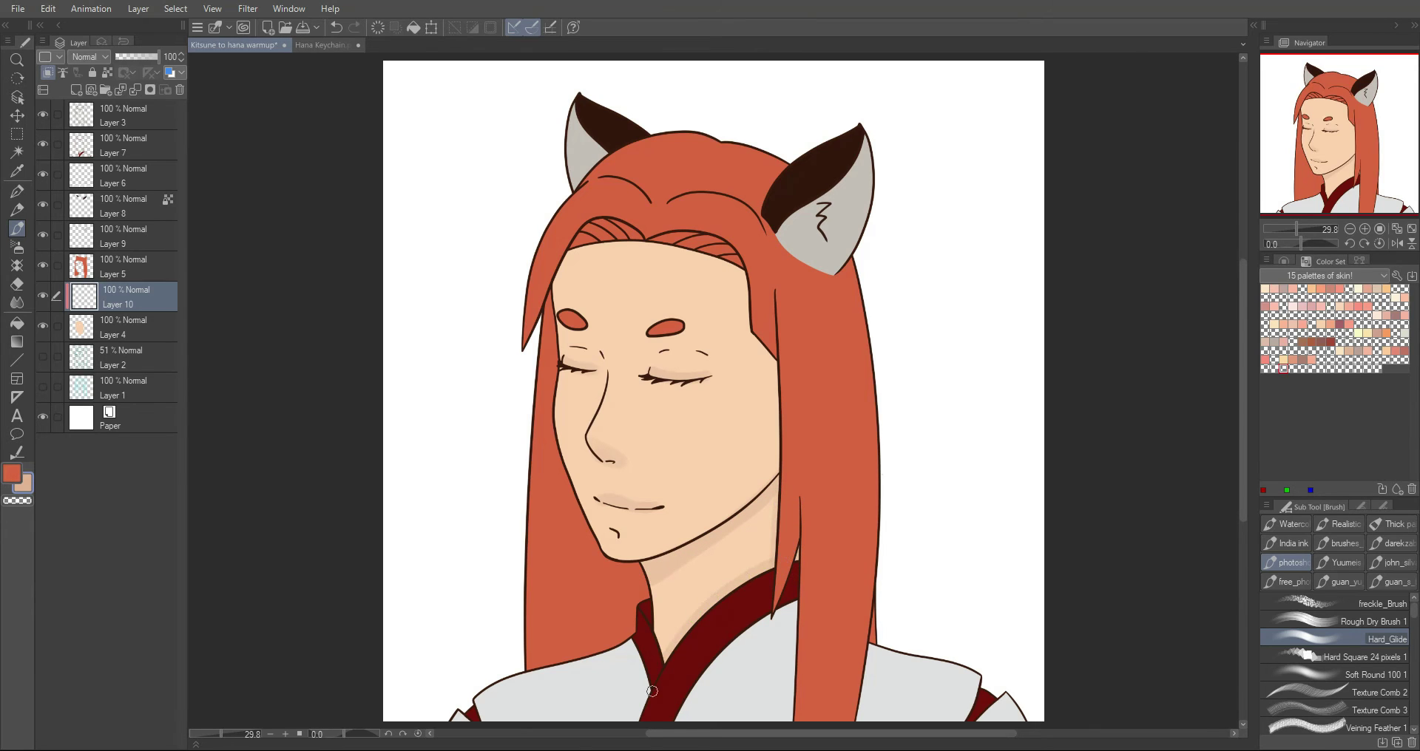
mouse_move(742, 262)
left_mouse_down()
mouse_move(750, 329)
mouse_move(778, 379)
left_mouse_up()
mouse_move(740, 262)
left_mouse_down()
mouse_move(746, 321)
mouse_move(772, 365)
left_mouse_up()
left_click_drag(778, 429, 777, 488)
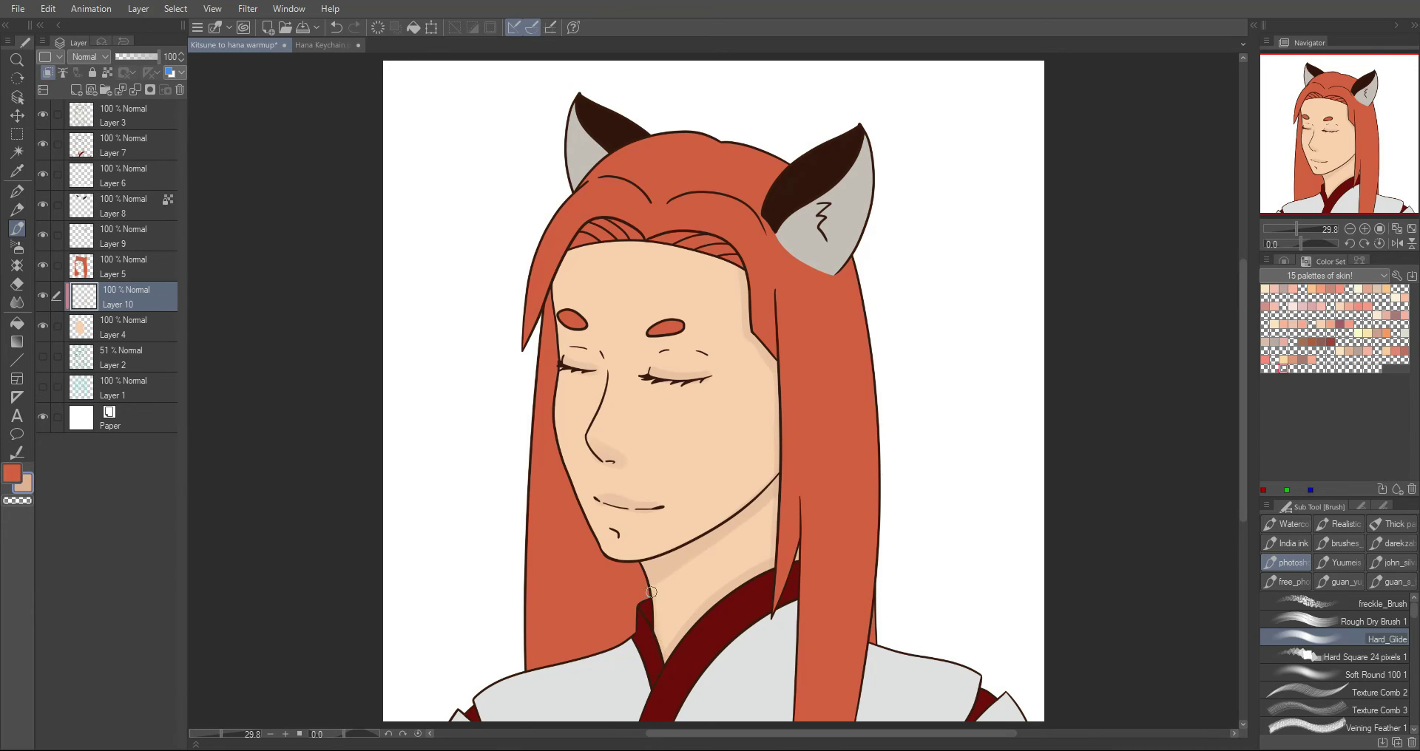
Step: Try to paint a broad shadow over the cheek and temple beside the hair, and undo it
key("ctrl+z")
mouse_move(764, 403)
left_mouse_down()
mouse_move(726, 424)
mouse_move(691, 480)
mouse_move(737, 413)
mouse_move(710, 472)
mouse_move(708, 489)
mouse_move(717, 457)
mouse_move(707, 532)
mouse_move(714, 468)
mouse_move(766, 394)
mouse_move(719, 476)
mouse_move(710, 526)
mouse_move(763, 434)
mouse_move(735, 468)
mouse_move(742, 489)
mouse_move(772, 481)
mouse_move(766, 380)
left_mouse_up()
key("ctrl+z")
left_click_drag(732, 281, 751, 334)
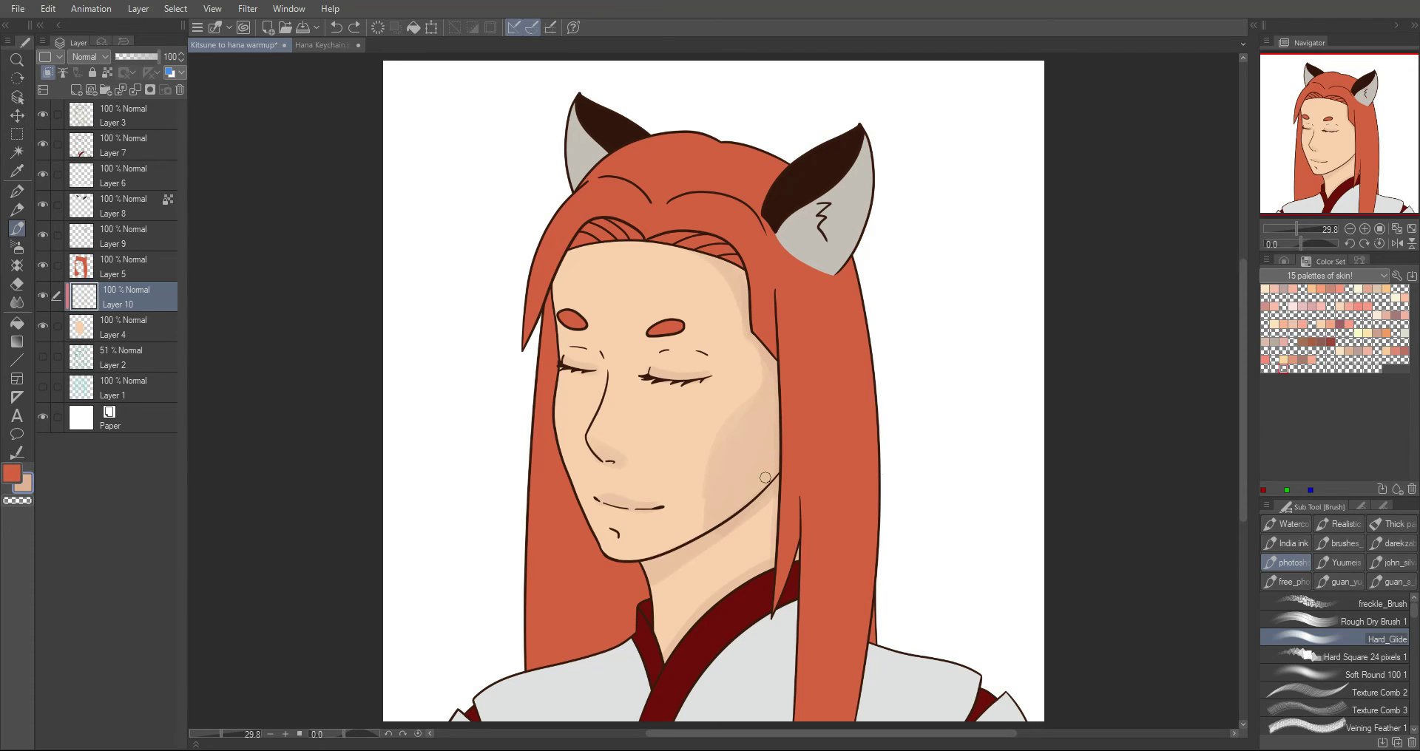
key("ctrl+z")
key("ctrl+z")
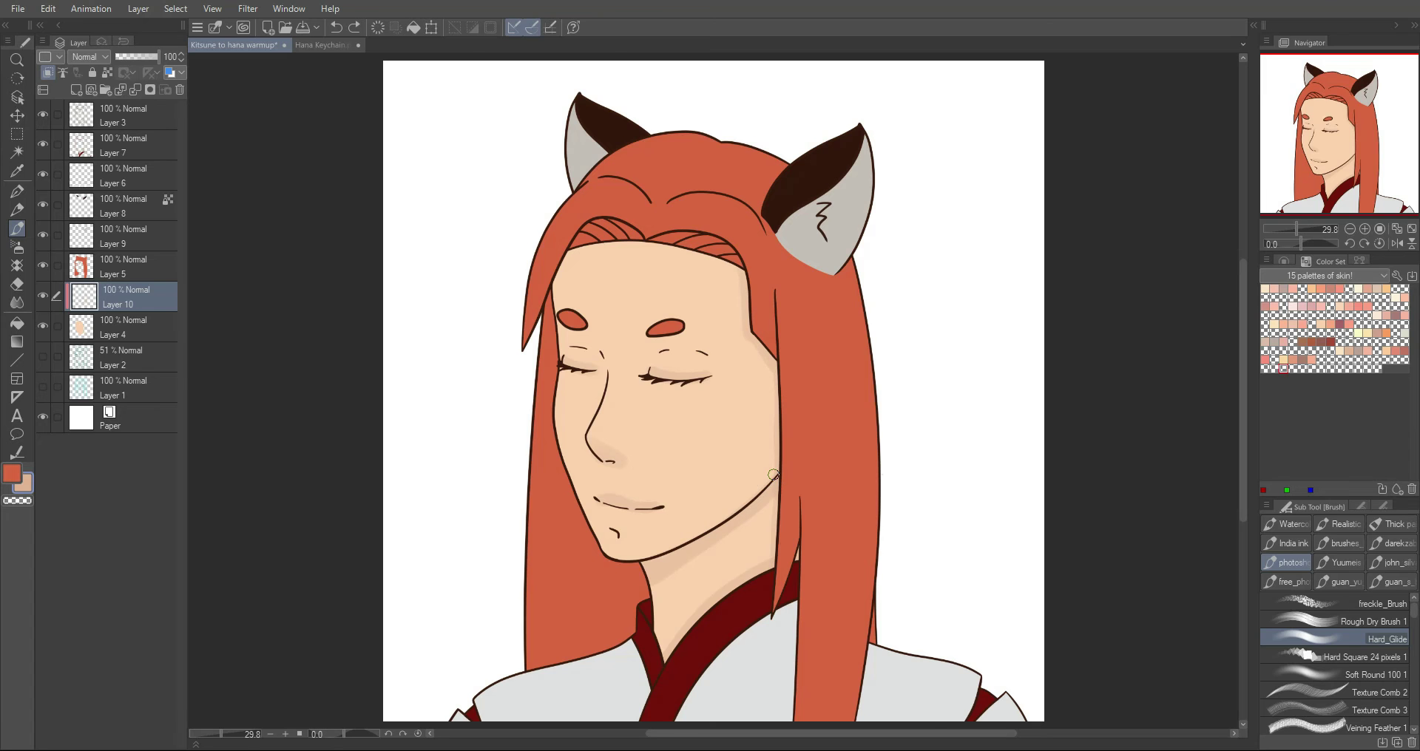
Step: Sample the dark red hair shadow colour from the Hana Keychain reference and add a clipped layer above Layer 5
left_click(149, 268)
left_click(325, 45)
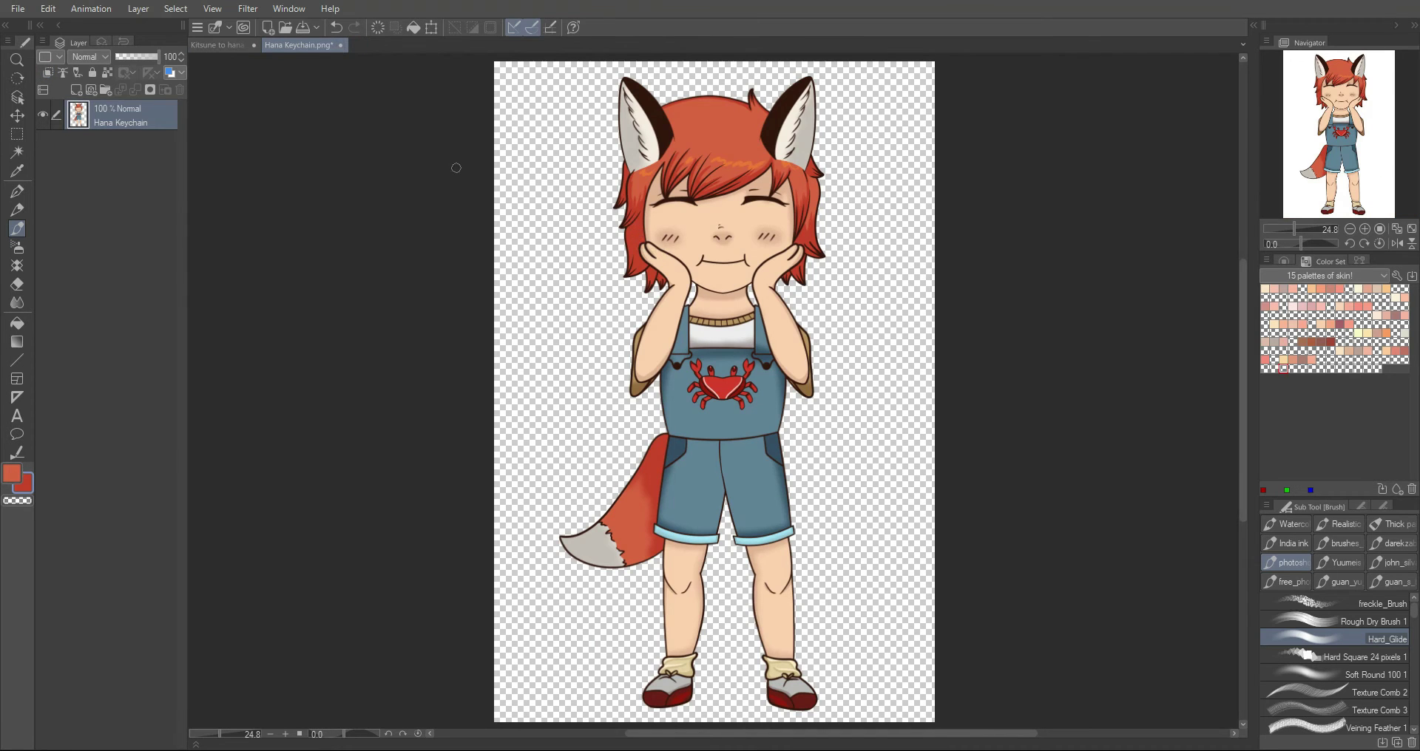
left_click(233, 45)
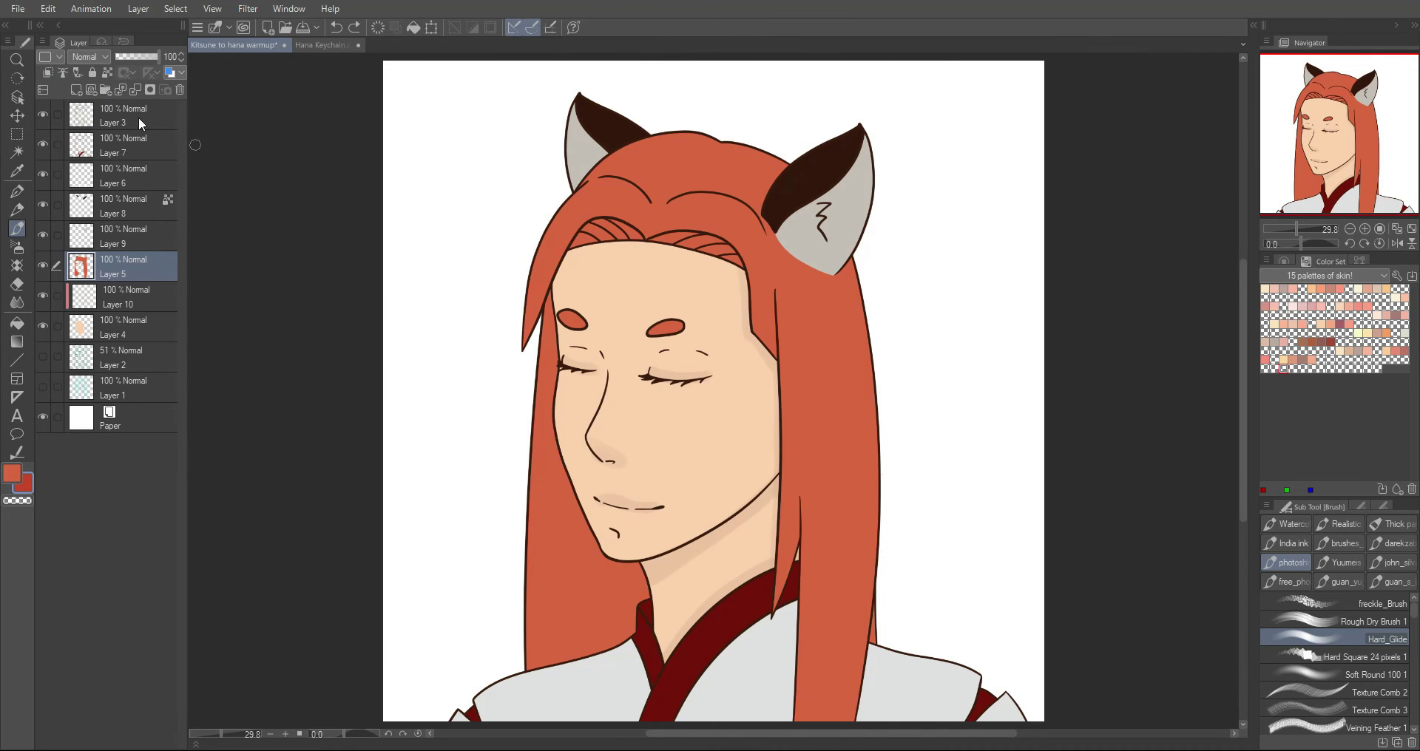
left_click(76, 90)
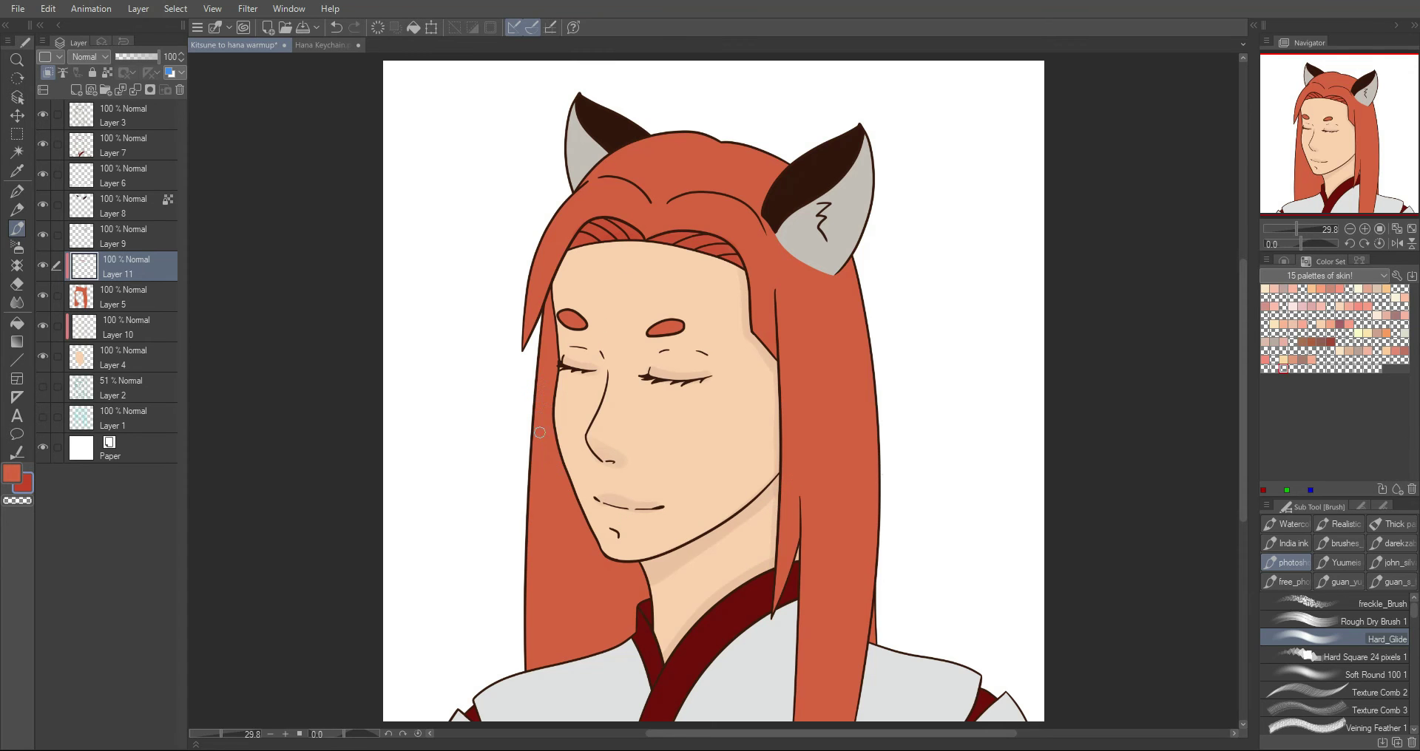
Step: Try a shading stroke on the hair behind the face, undo it and check the hair in the Hana Keychain reference
left_click_drag(560, 485, 555, 658)
key("ctrl+z")
key("ctrl+z")
left_click(336, 45)
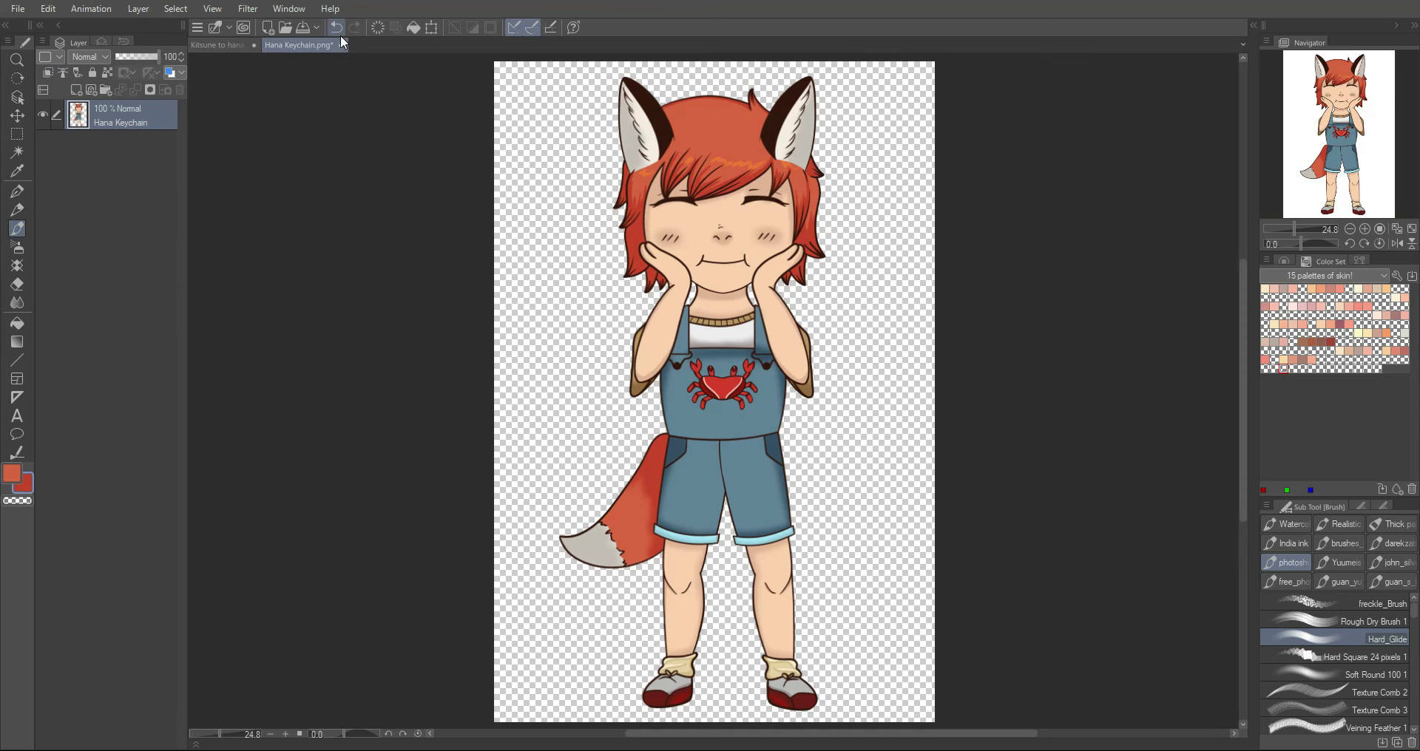
left_click(242, 43)
Step: Paint dark red shadows along the hair parting, the short side lock and the hair behind the jaw on Layer 11
left_click_drag(652, 199, 581, 213)
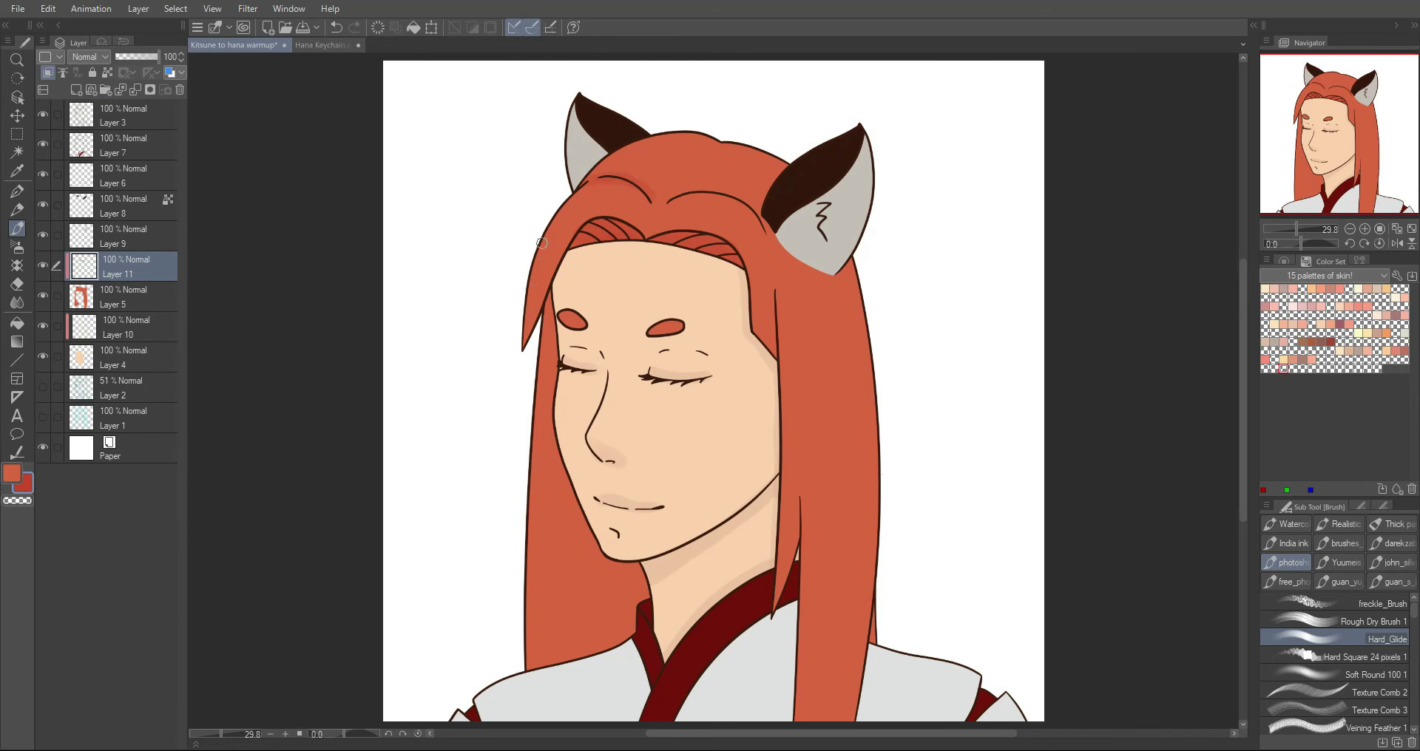
left_click_drag(541, 277, 523, 343)
left_click_drag(535, 481, 546, 721)
left_click_drag(546, 582, 555, 650)
mouse_move(548, 544)
left_mouse_down()
mouse_move(537, 672)
mouse_move(568, 517)
left_mouse_up()
left_click_drag(566, 658, 565, 477)
left_click_drag(586, 643, 585, 525)
mouse_move(608, 614)
left_mouse_down()
mouse_move(611, 525)
mouse_move(642, 619)
mouse_move(644, 579)
mouse_move(628, 633)
mouse_move(610, 534)
mouse_move(593, 672)
mouse_move(569, 667)
mouse_move(557, 564)
left_mouse_up()
mouse_move(548, 512)
left_mouse_down()
mouse_move(524, 579)
mouse_move(626, 649)
mouse_move(643, 597)
mouse_move(574, 580)
mouse_move(609, 668)
mouse_move(639, 572)
left_mouse_up()
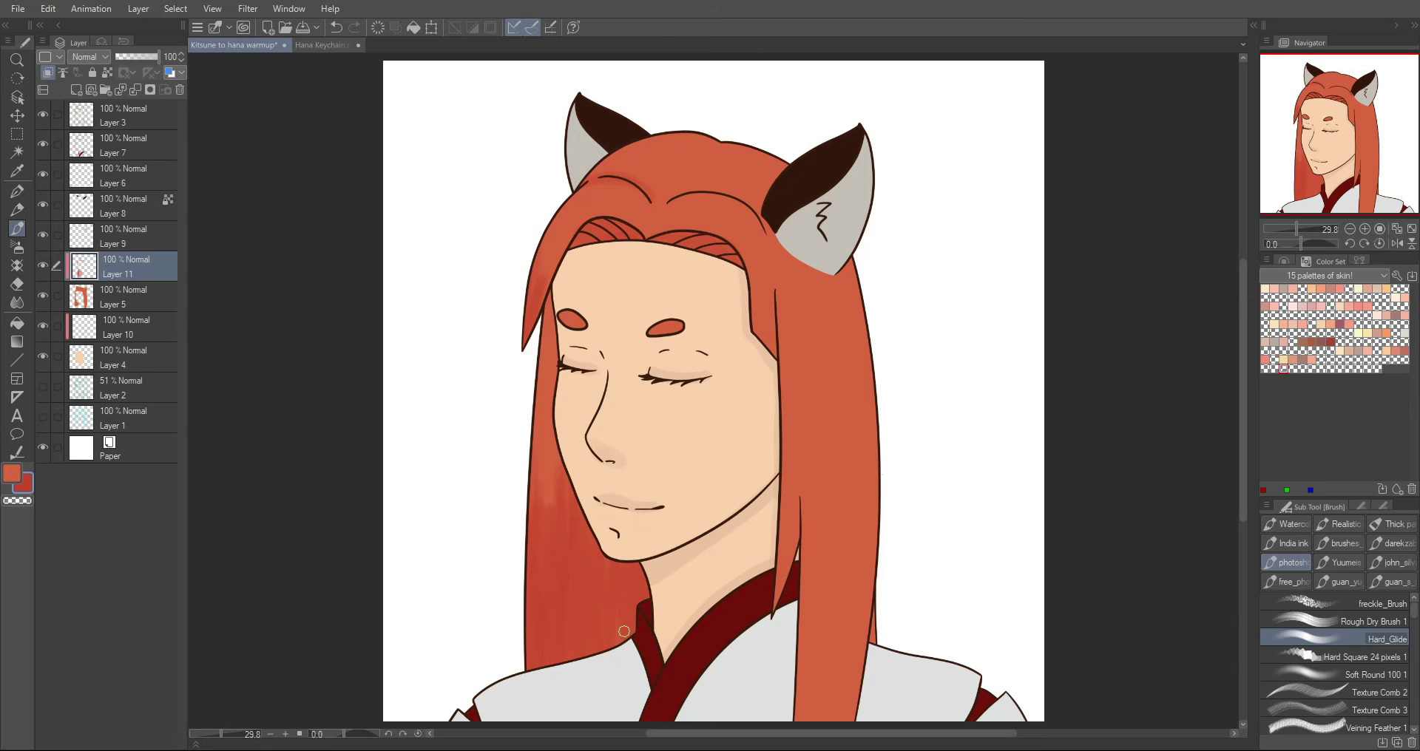
Step: Shade the long front hair and the hair behind the neck in dark red with the Hard_Glide brush at size 800
mouse_move(781, 441)
left_mouse_down()
mouse_move(788, 485)
mouse_move(806, 444)
mouse_move(863, 448)
mouse_move(872, 510)
left_mouse_up()
mouse_move(874, 579)
left_mouse_down()
mouse_move(847, 496)
mouse_move(824, 485)
left_mouse_up()
left_click(1367, 505)
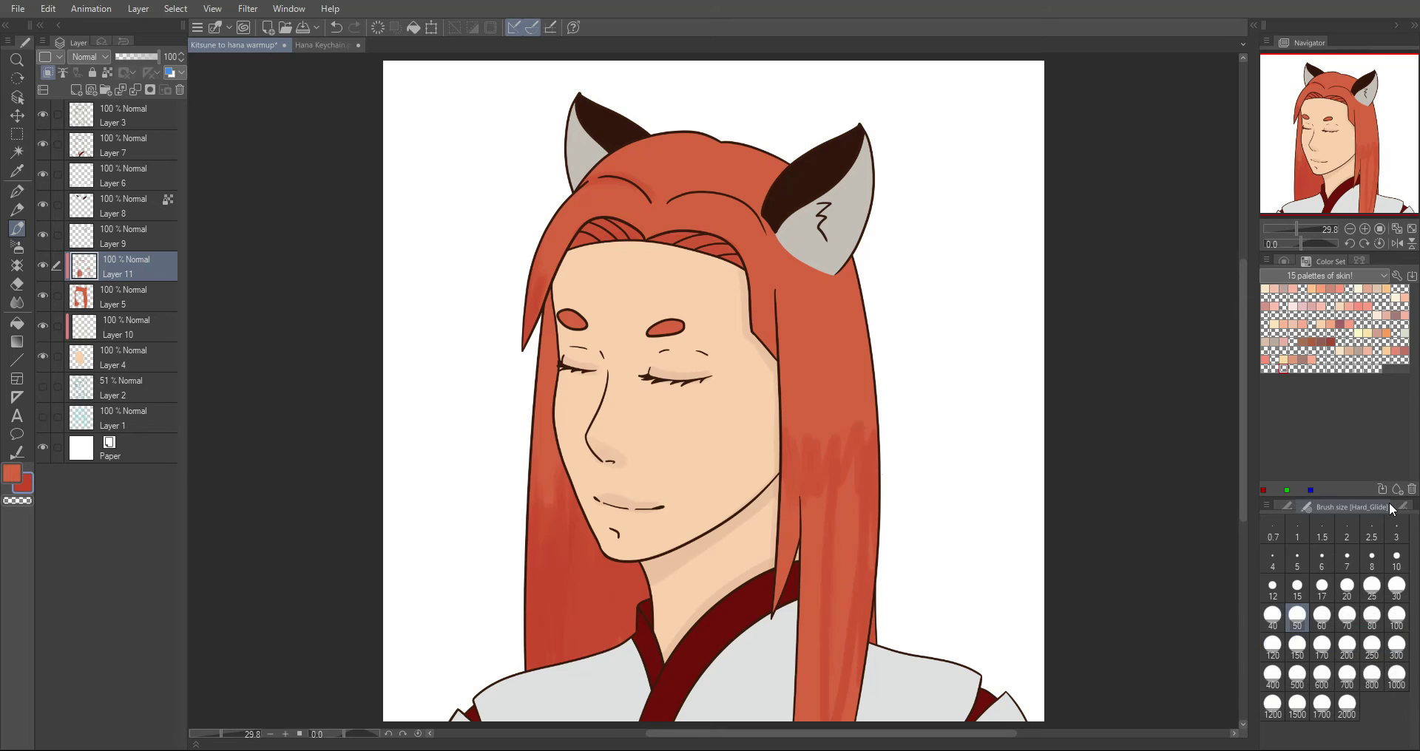
key("ctrl+z")
mouse_move(862, 579)
left_mouse_down()
mouse_move(808, 491)
mouse_move(872, 673)
mouse_move(789, 680)
mouse_move(789, 710)
left_mouse_up()
mouse_move(581, 641)
left_mouse_down()
mouse_move(523, 569)
mouse_move(592, 627)
left_mouse_up()
left_click_drag(868, 516, 821, 508)
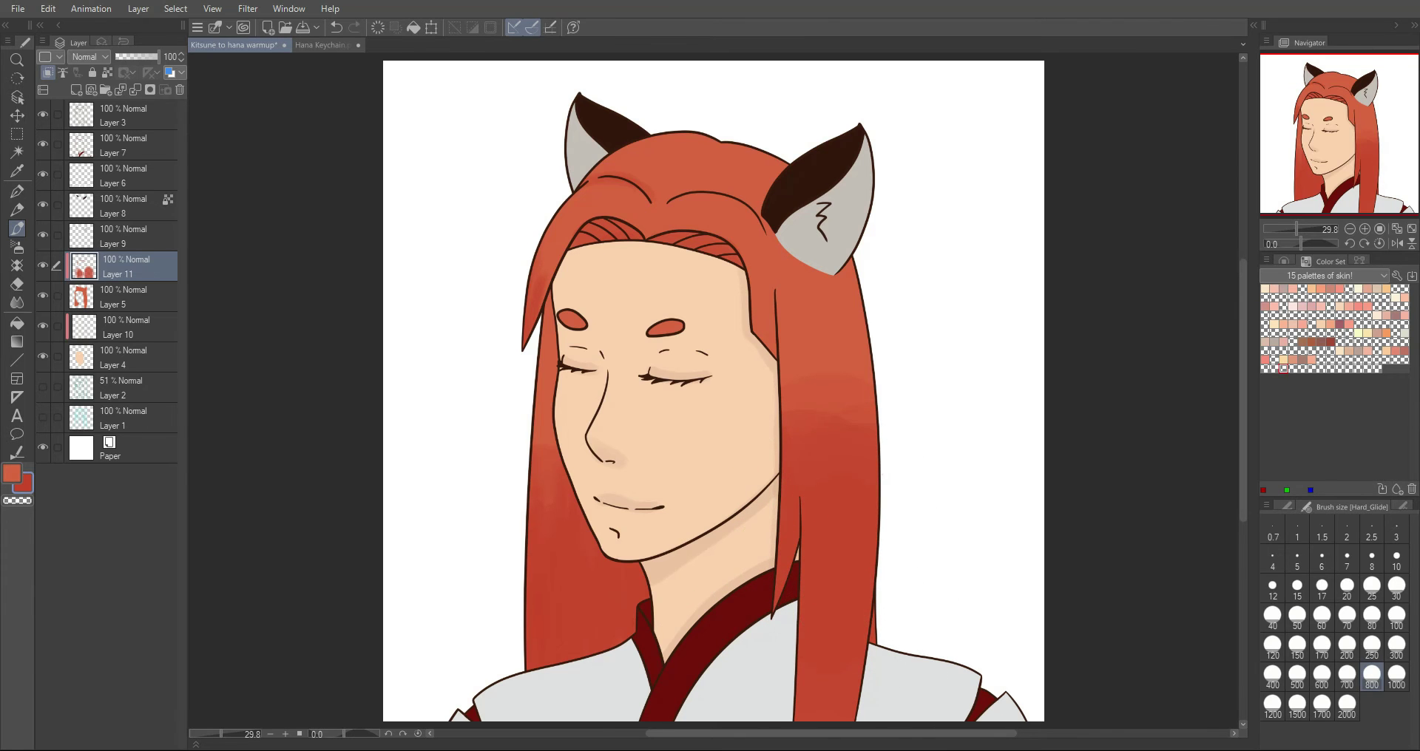
Step: Streak the upper edge of the hair shadow at brush sizes 80 and 50, and shade the temple hair and crown
left_click(1375, 623)
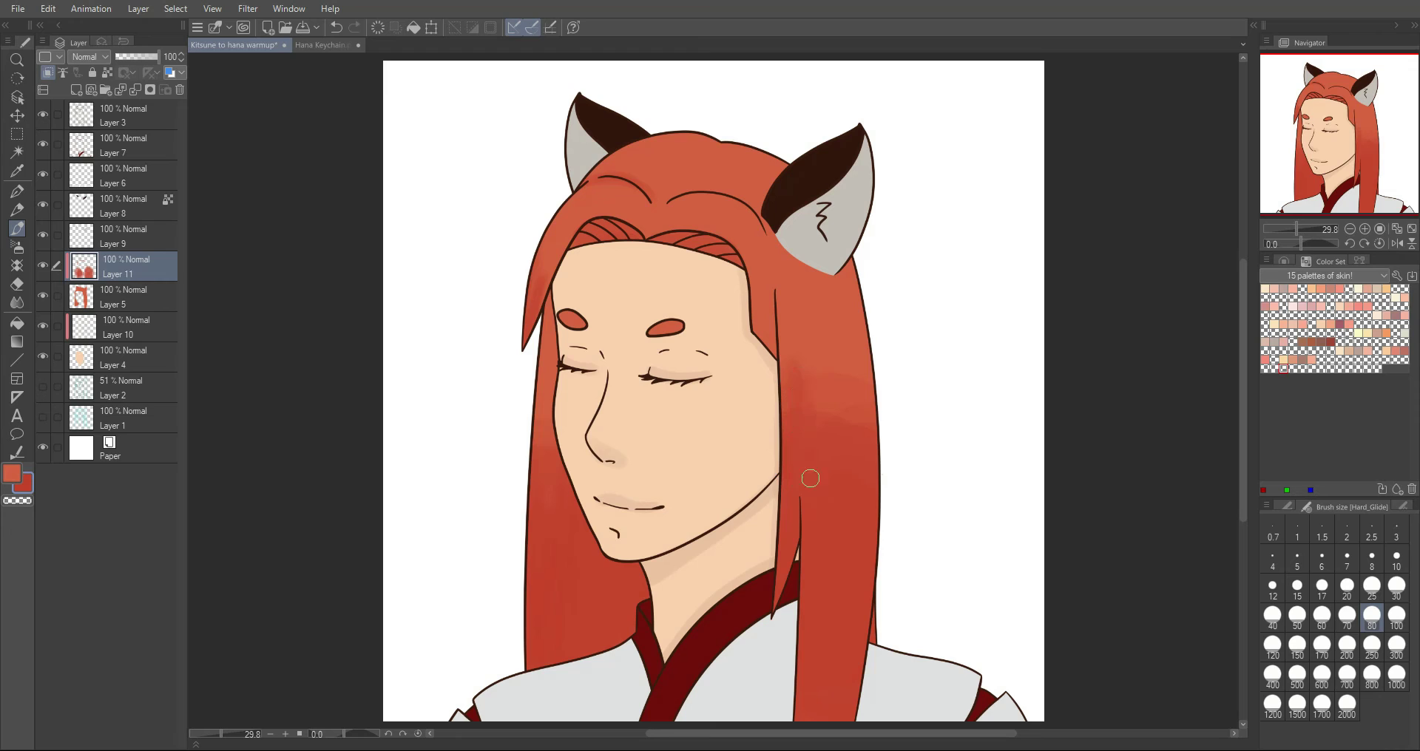
left_click(1297, 616)
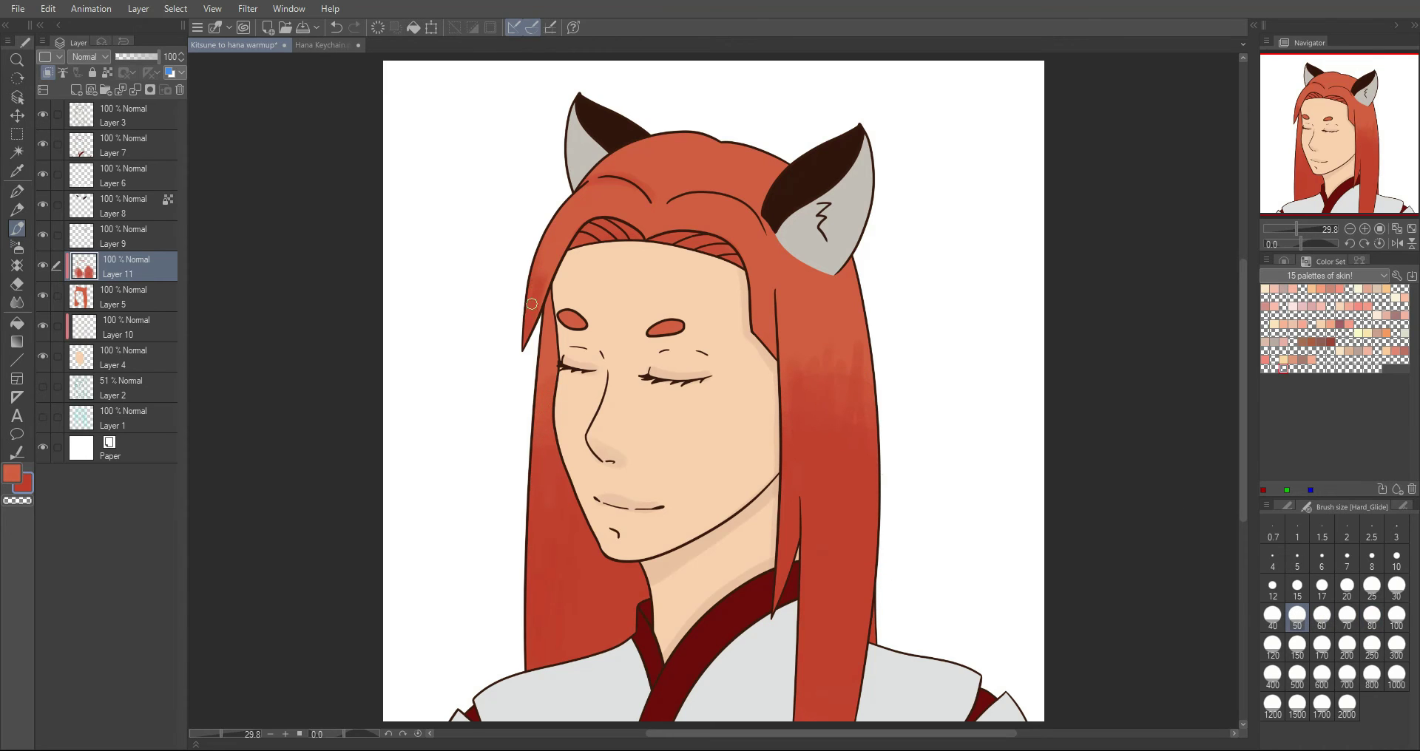
left_click_drag(756, 293, 770, 354)
left_click_drag(774, 318, 788, 416)
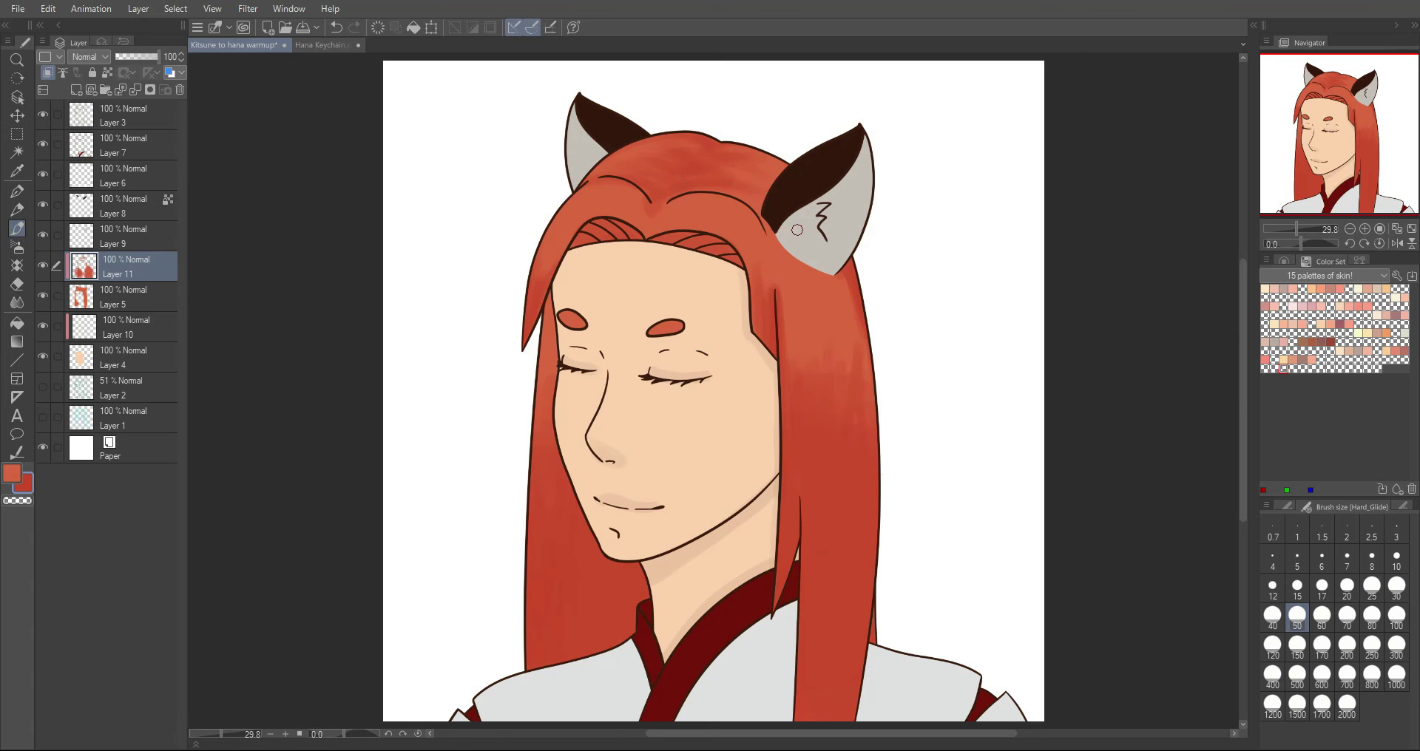
Step: Sample the orange highlight colour from the hair in the Hana Keychain reference
left_click(344, 48)
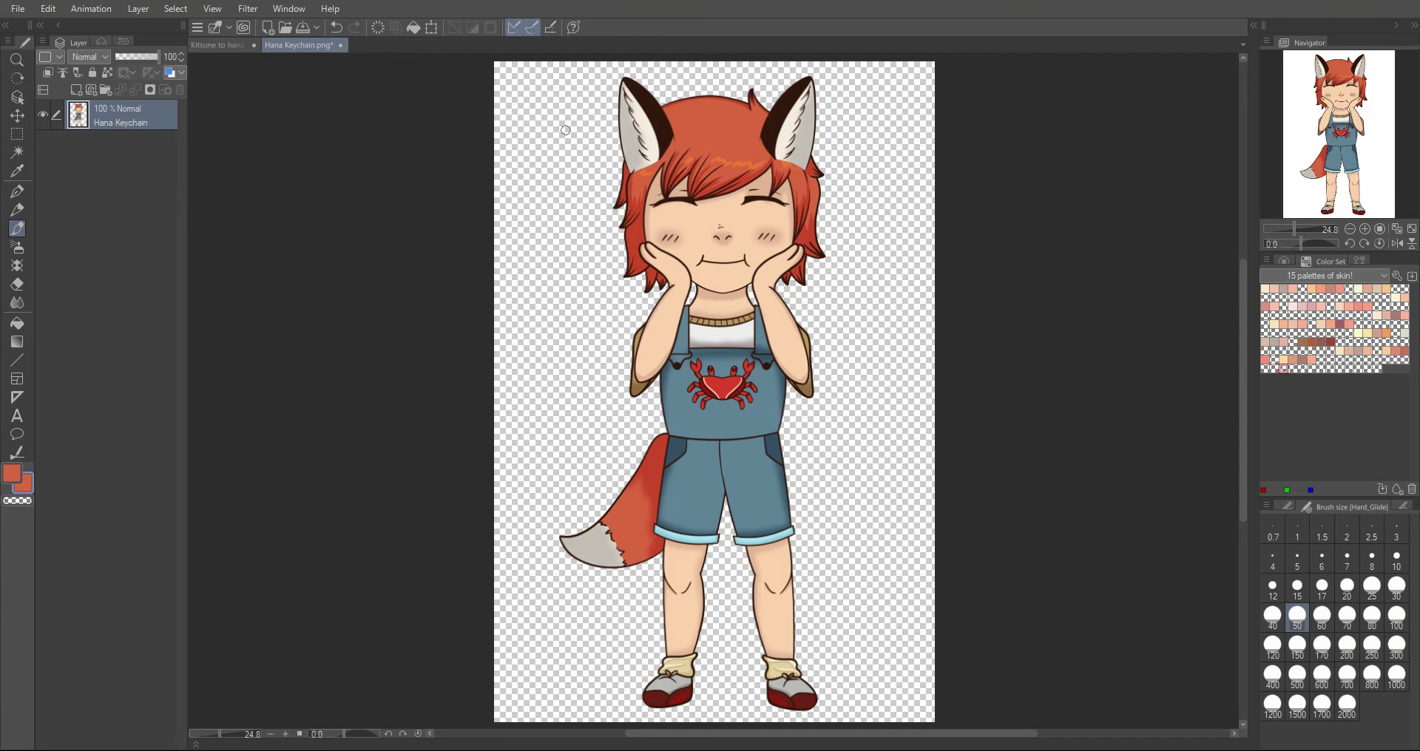
left_click(1379, 229)
left_click(1335, 88)
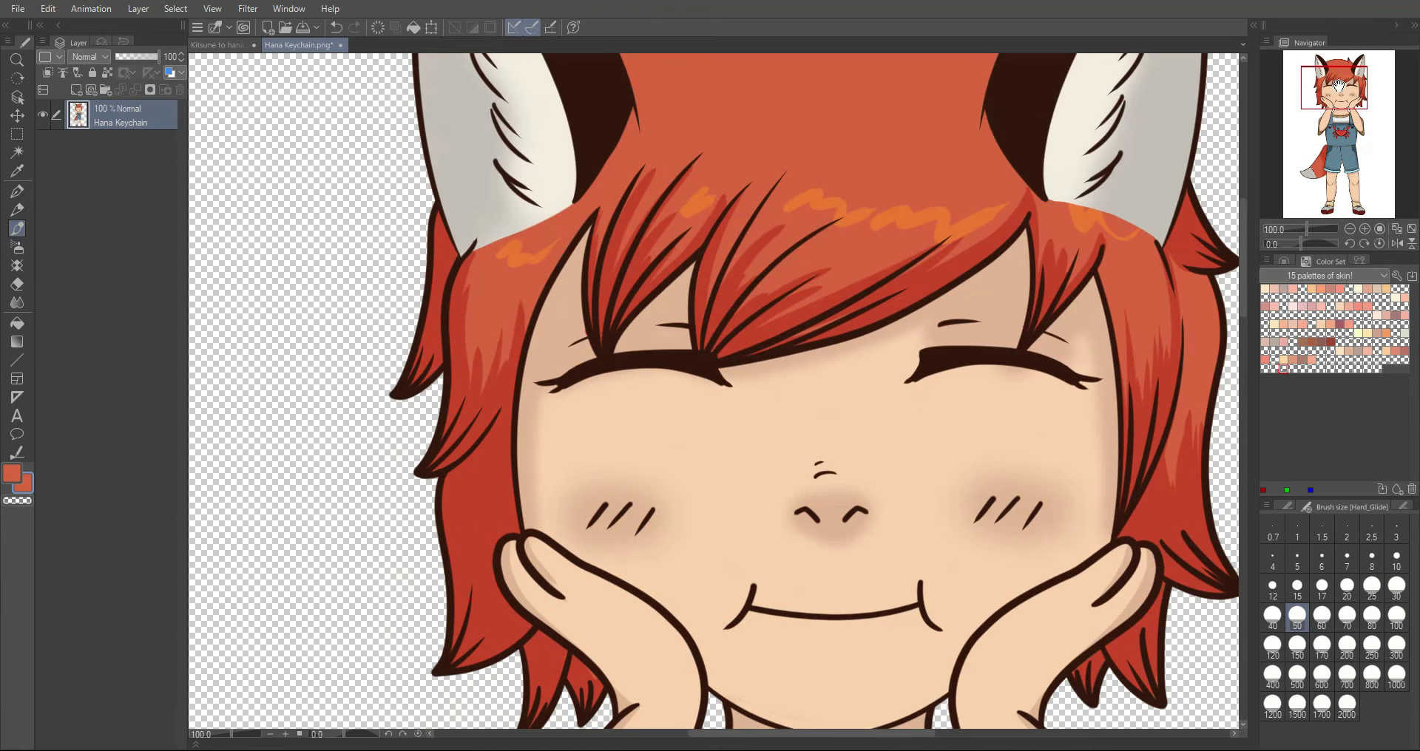
left_click(243, 45)
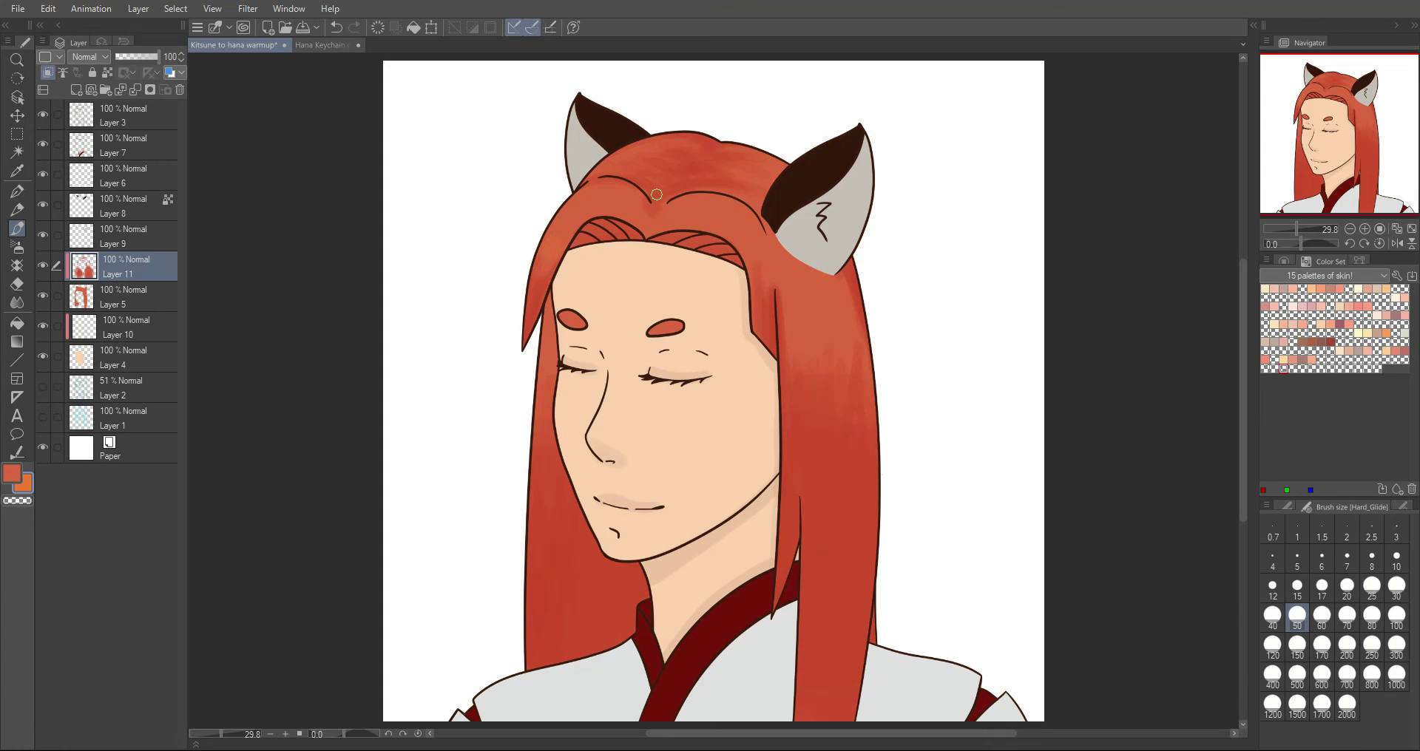
Step: Paint an orange zigzag highlight across the upper part of the long front hair on Layer 11 and compare with the layer hidden
mouse_move(854, 349)
left_mouse_down()
mouse_move(851, 395)
mouse_move(799, 381)
left_mouse_up()
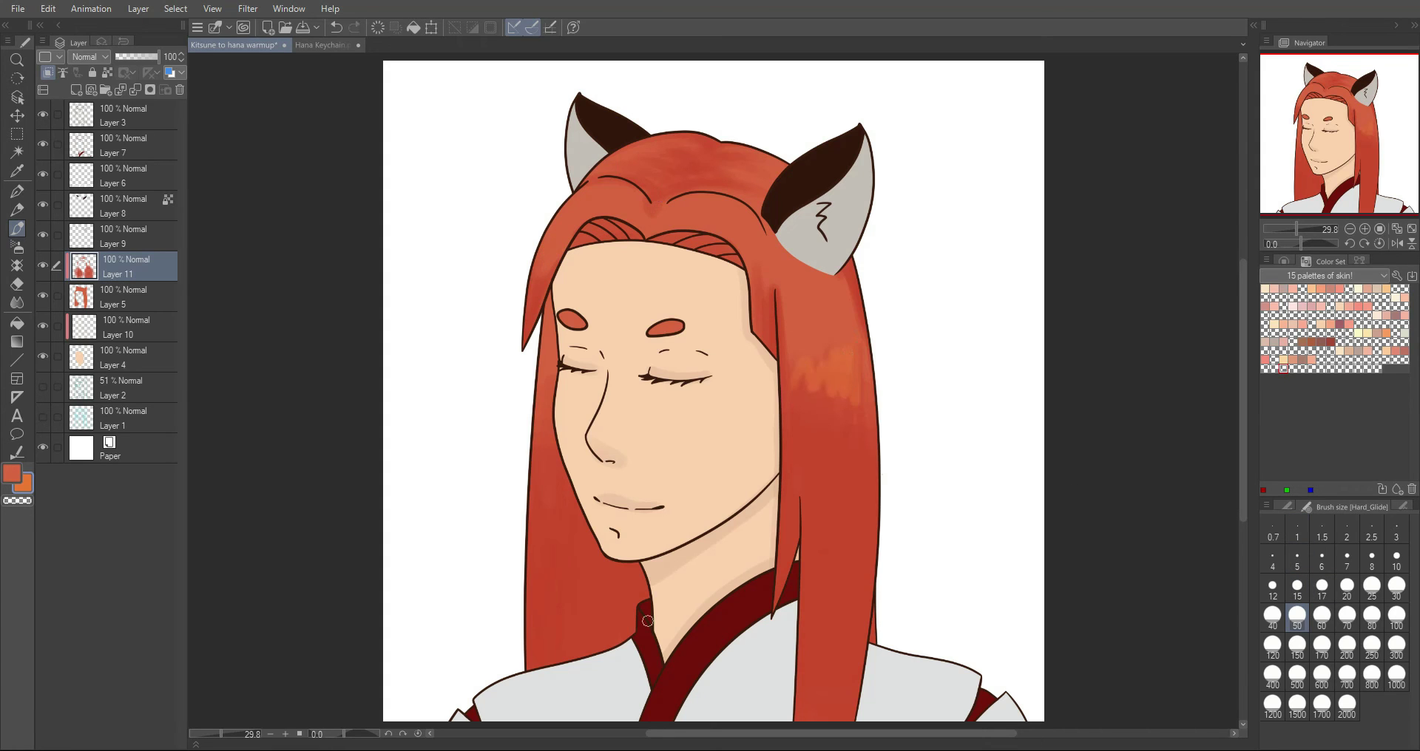
key("ctrl+z")
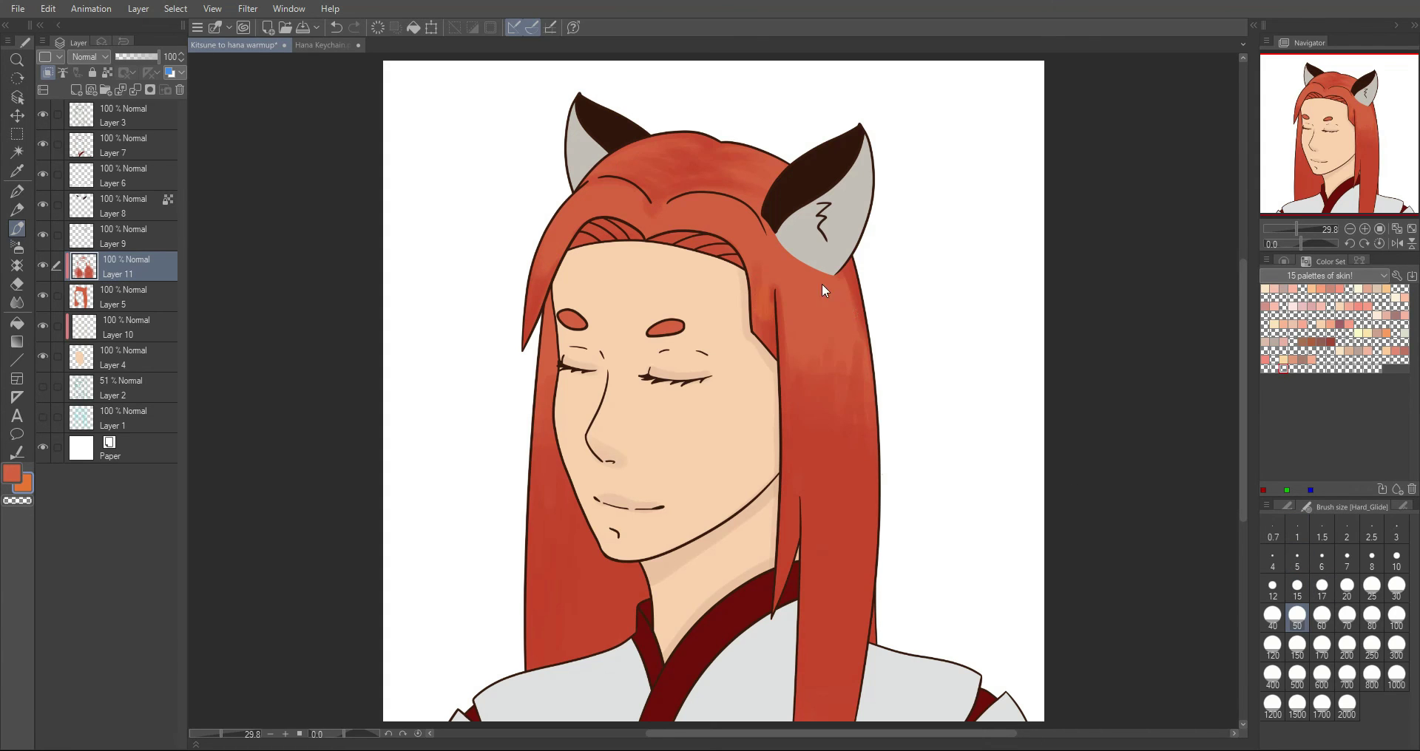
mouse_move(758, 307)
left_mouse_down()
mouse_move(857, 302)
mouse_move(837, 310)
left_mouse_up()
left_click(42, 264)
left_click(41, 260)
Step: Sample the off-white inner ear colour from the Hana Keychain reference and add a clipped layer above Layer 8
left_click(321, 45)
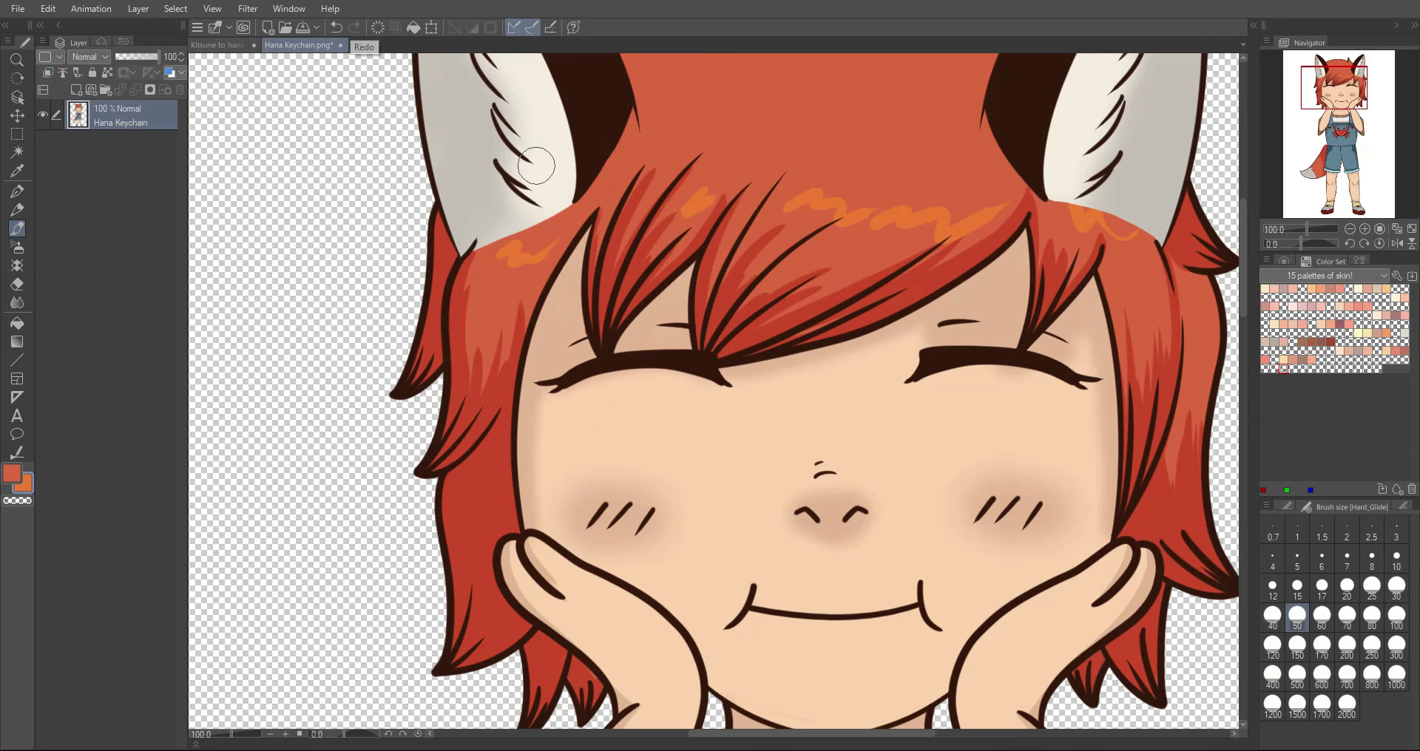
left_click(244, 45)
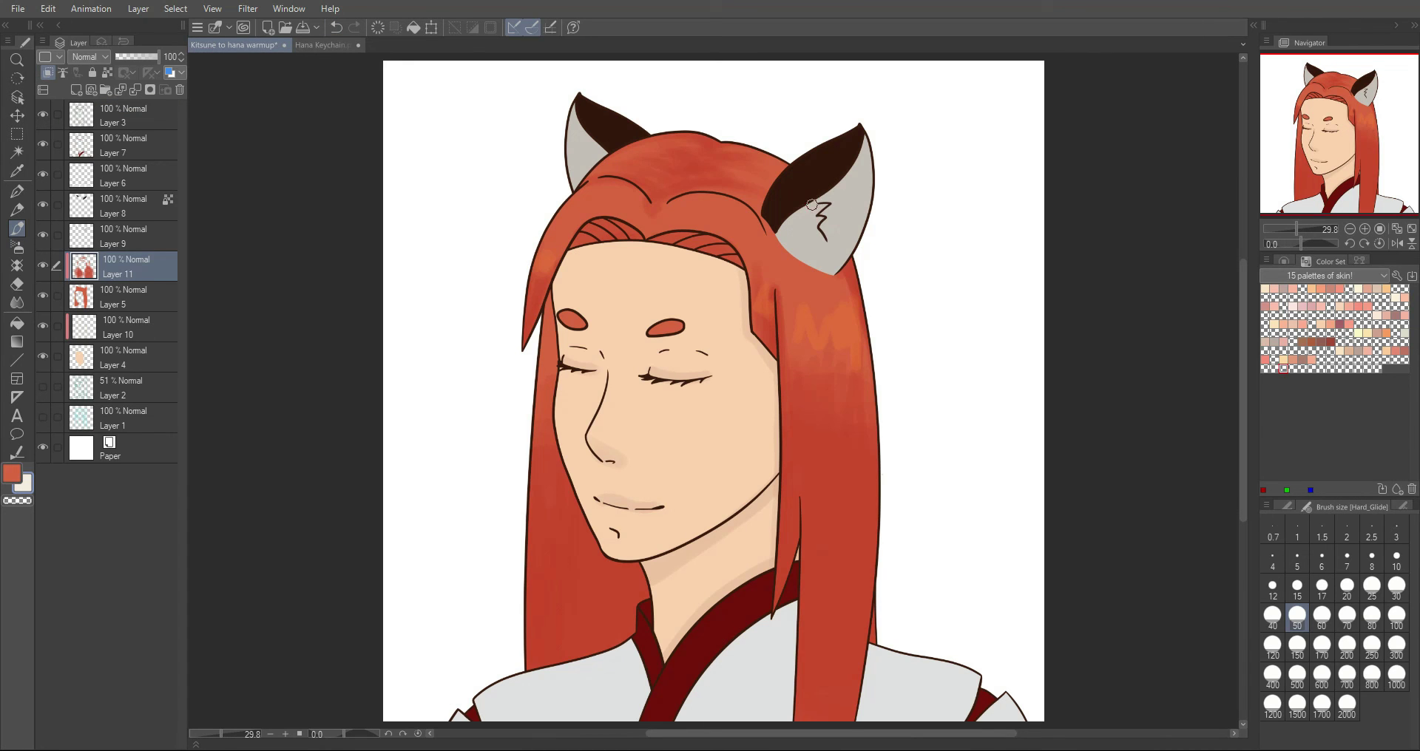
left_click(138, 204)
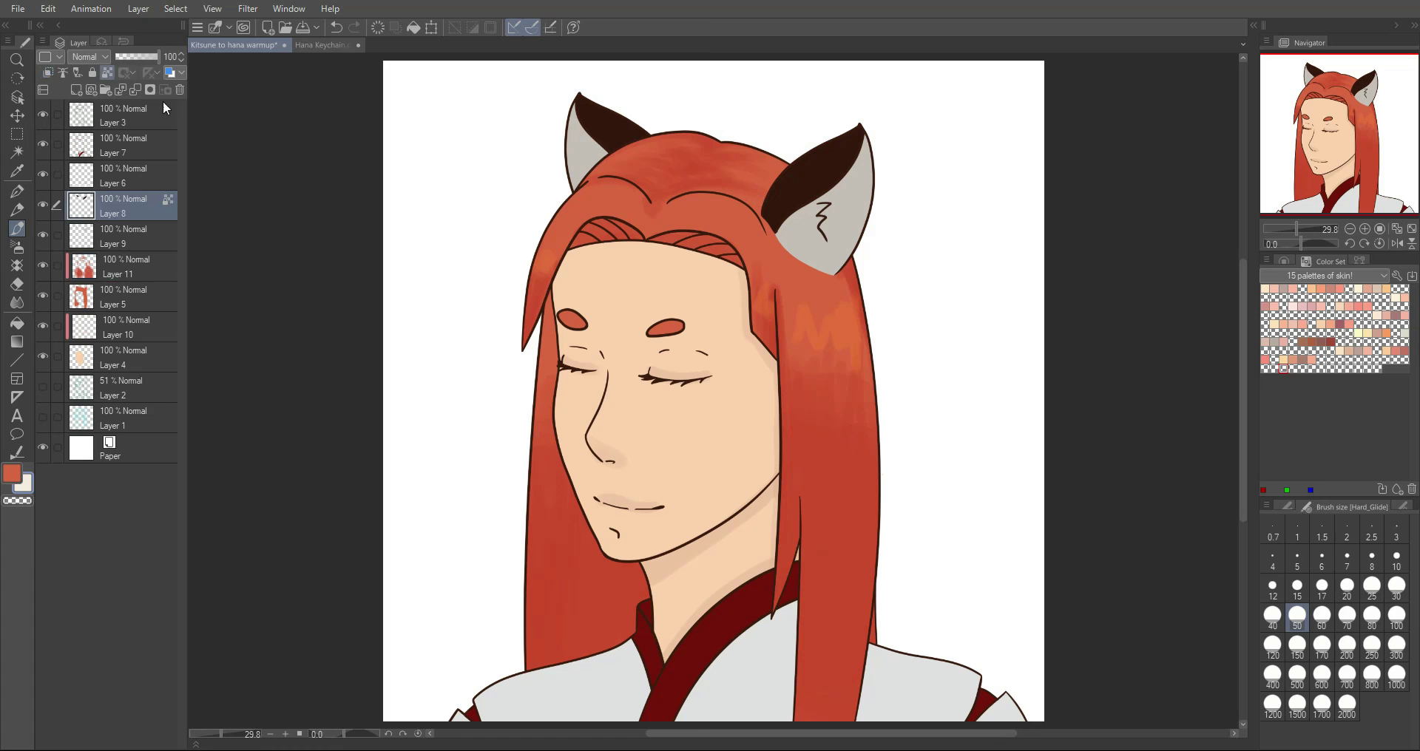
left_click(76, 90)
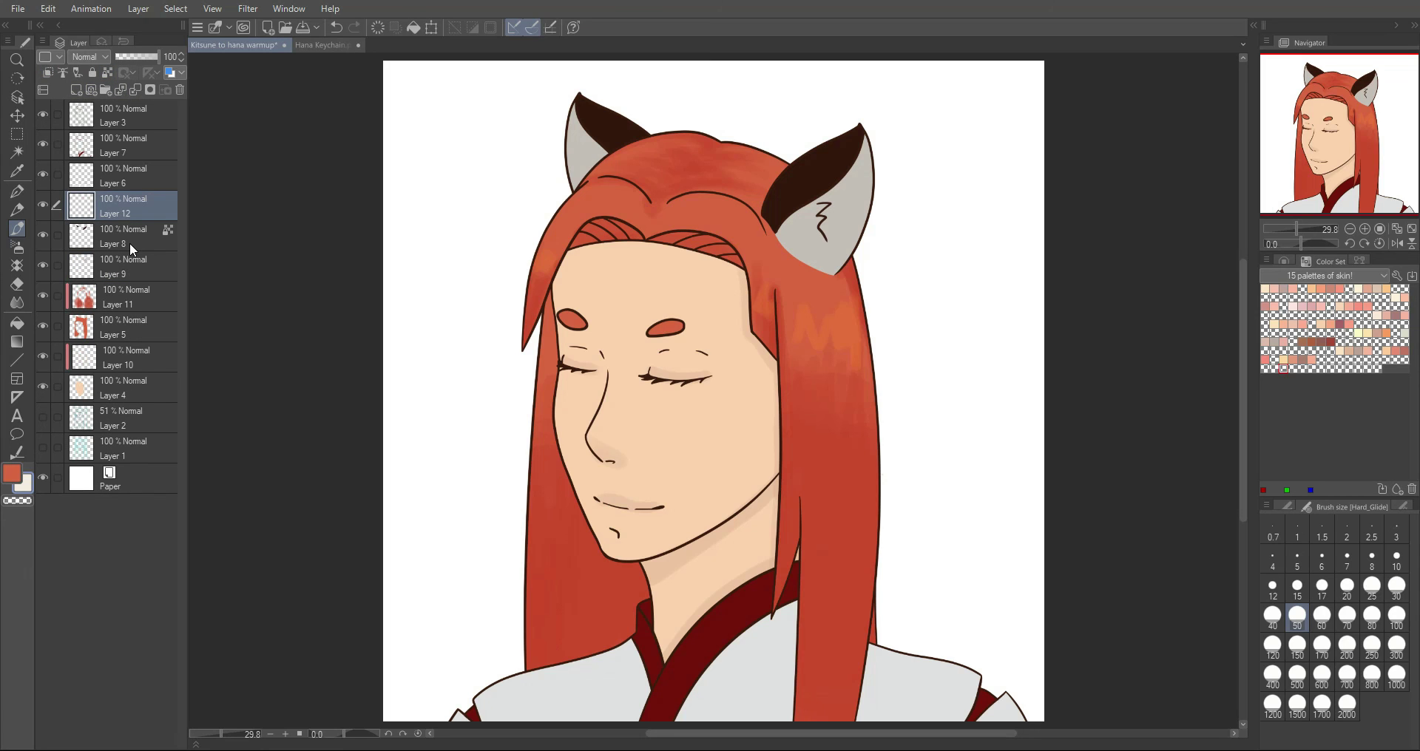
left_click(78, 89)
key("ctrl+z")
left_click(47, 72)
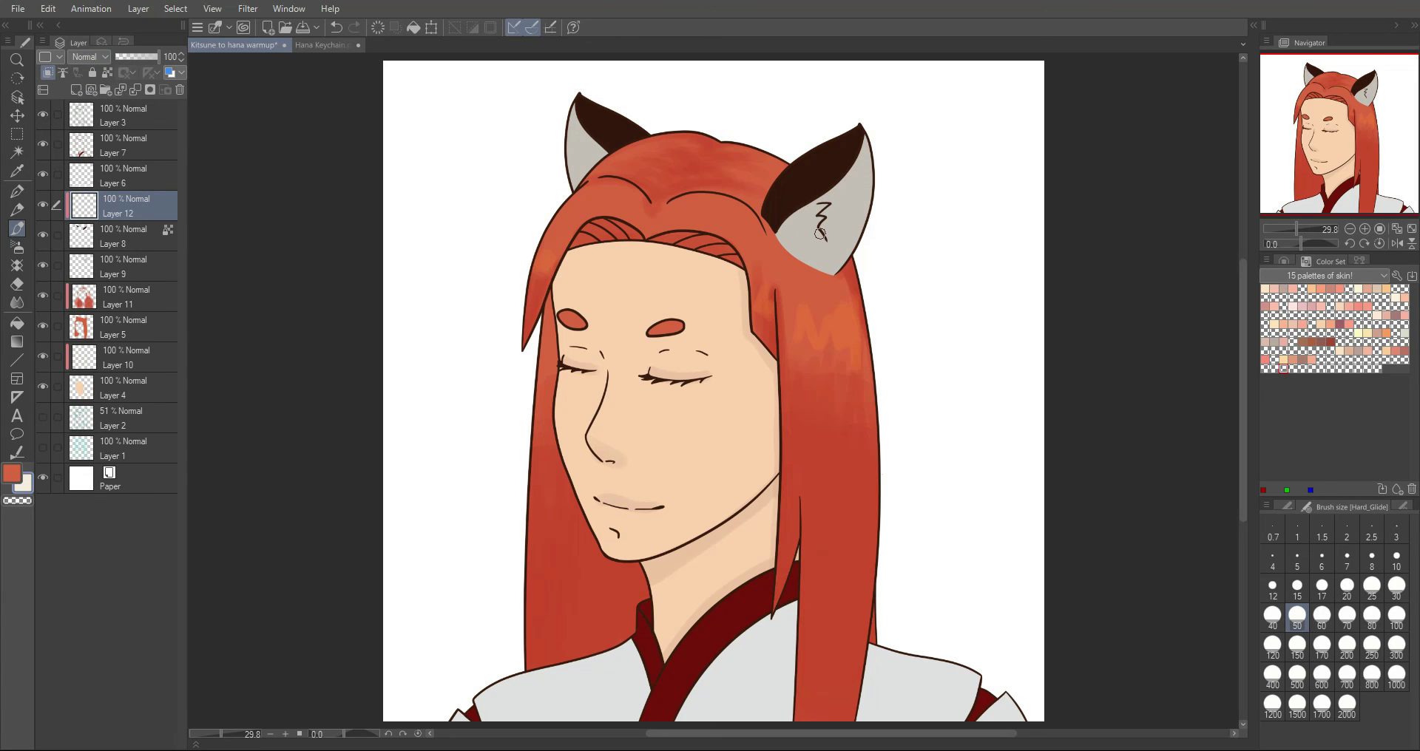
Step: Try to move Layer 12 below Layer 8 and lighten the inner ear, and undo the changes
left_click_drag(135, 236, 135, 250)
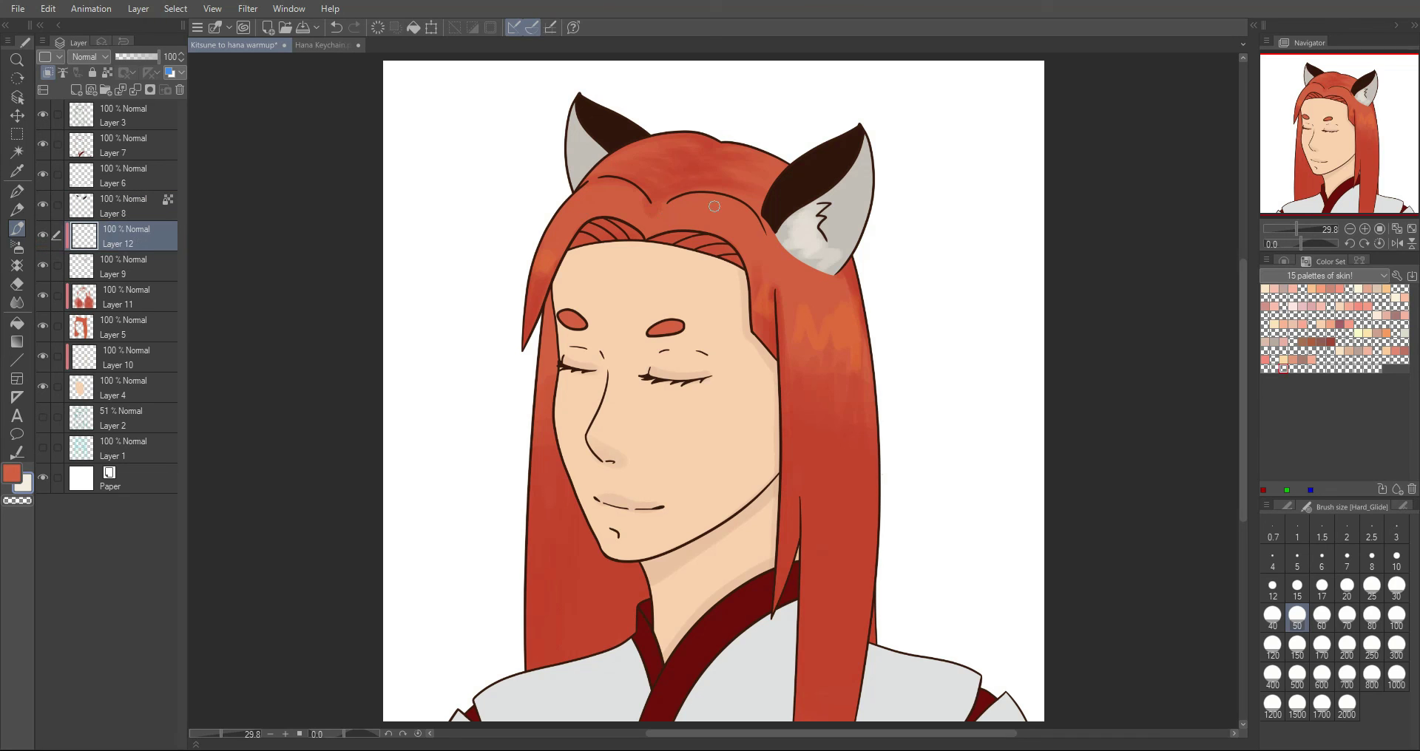
key("ctrl+z")
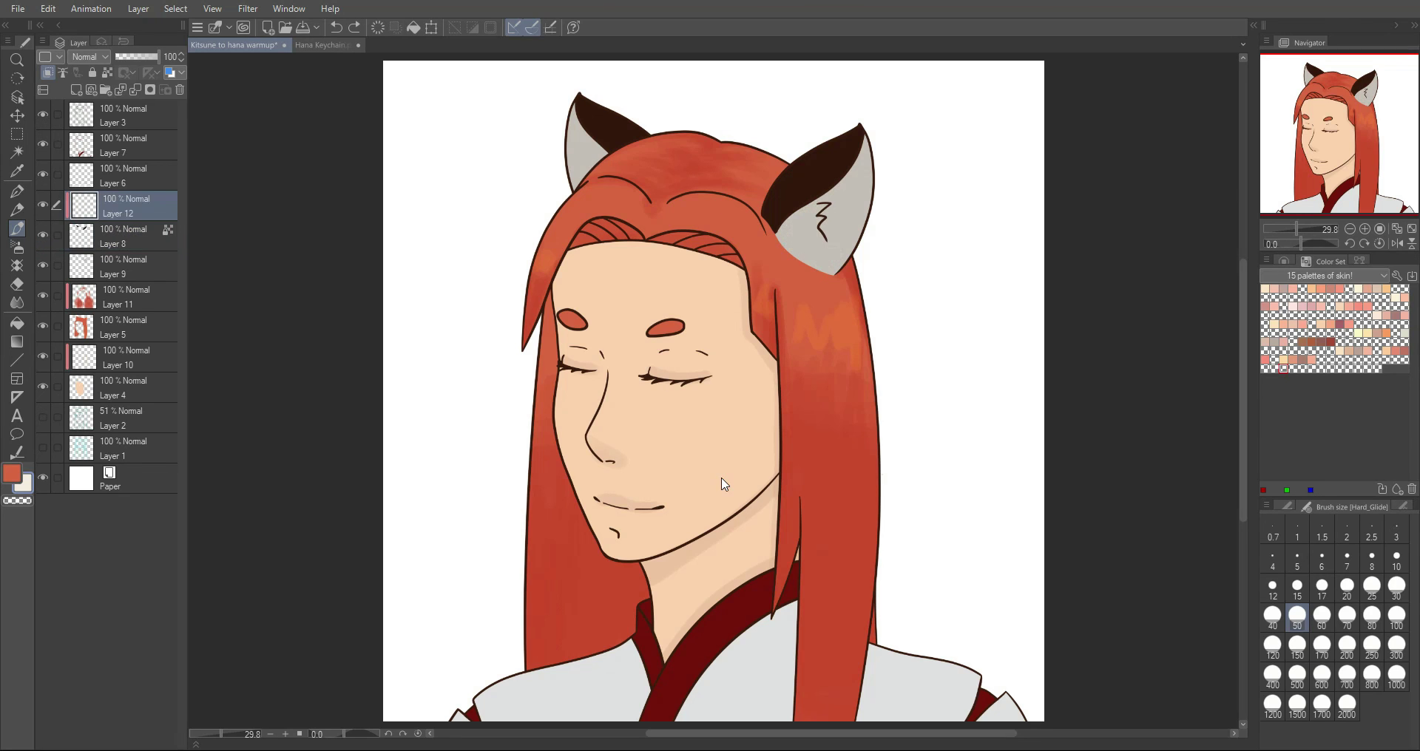
left_click(47, 72)
key("ctrl+z")
left_click_drag(140, 209, 142, 250)
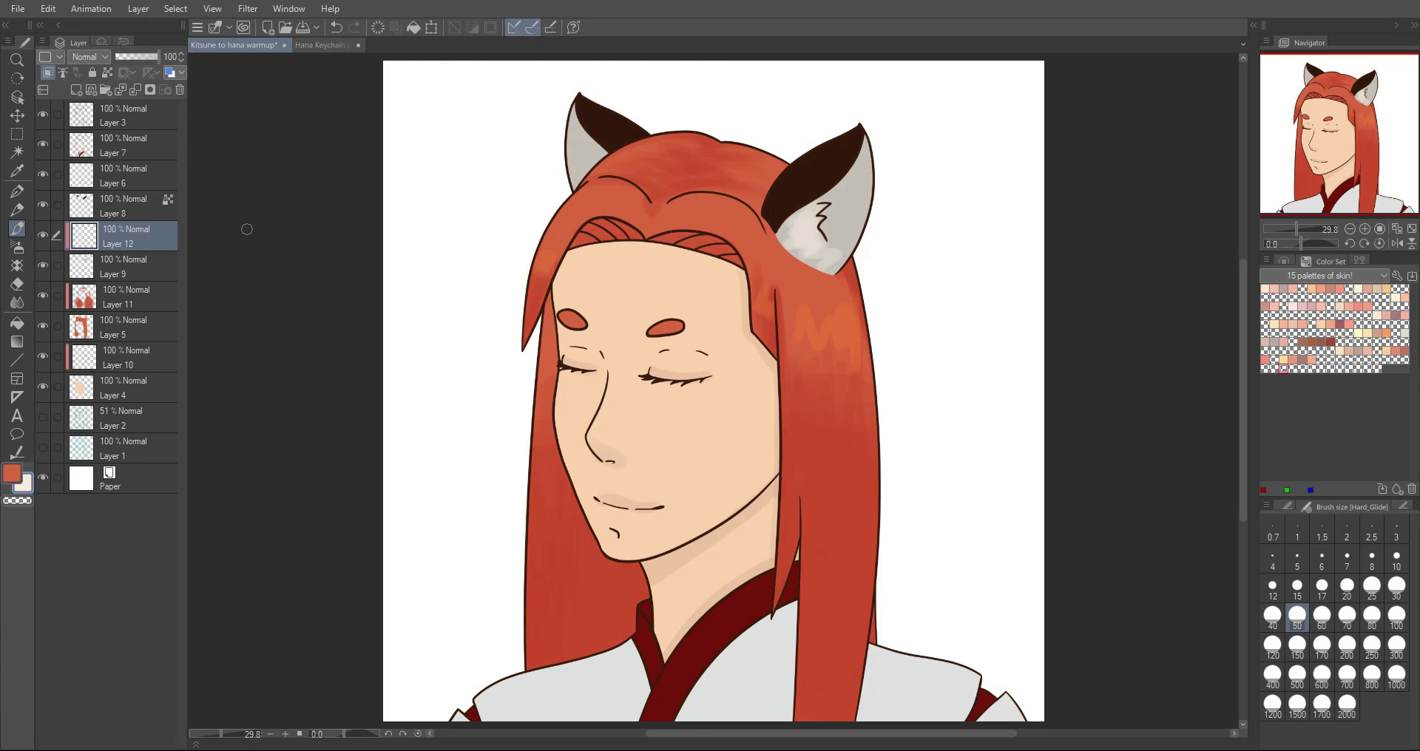
key("ctrl+z")
left_click(50, 72)
key("ctrl+z")
left_click_drag(148, 200, 146, 251)
key("ctrl+z")
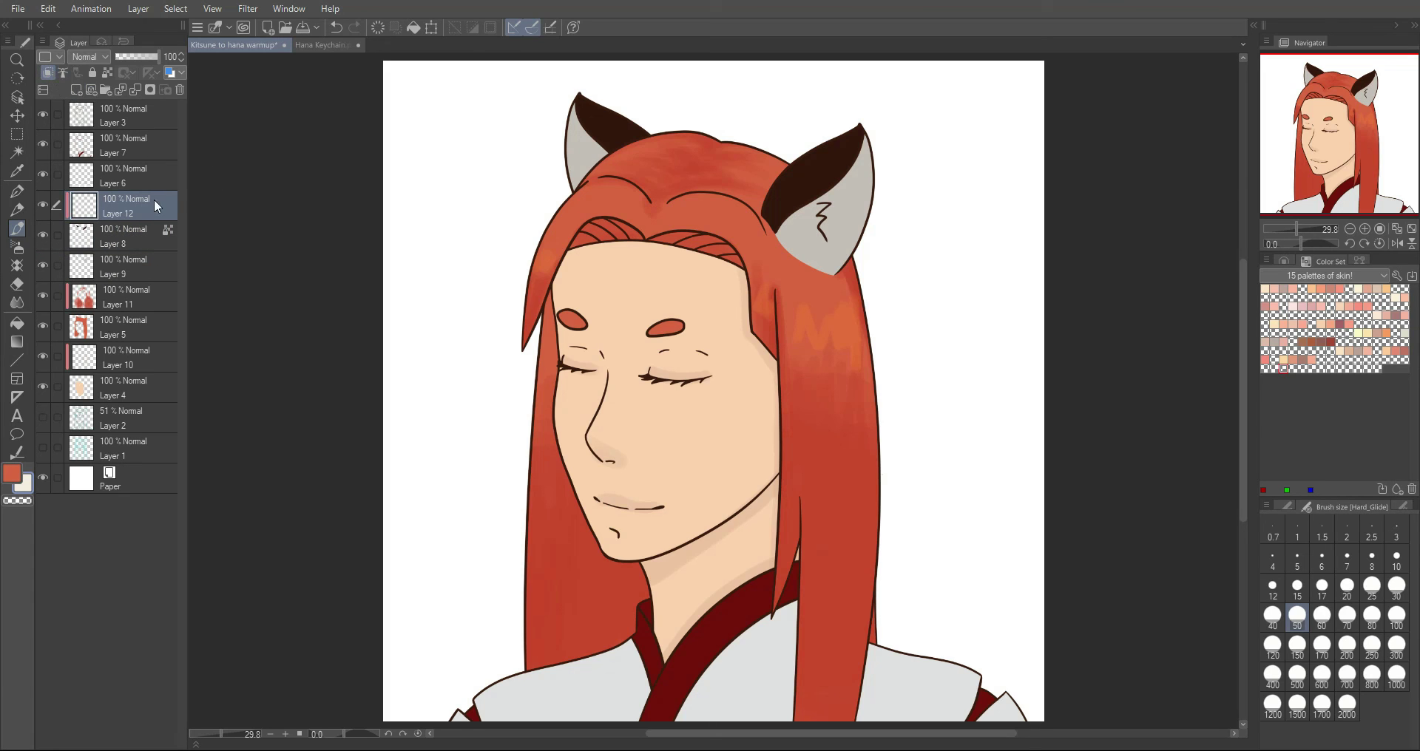
Step: Move the clipped Layer 12 directly below Layer 8 and paint off-white highlights inside the larger ear
left_click_drag(154, 198, 157, 241)
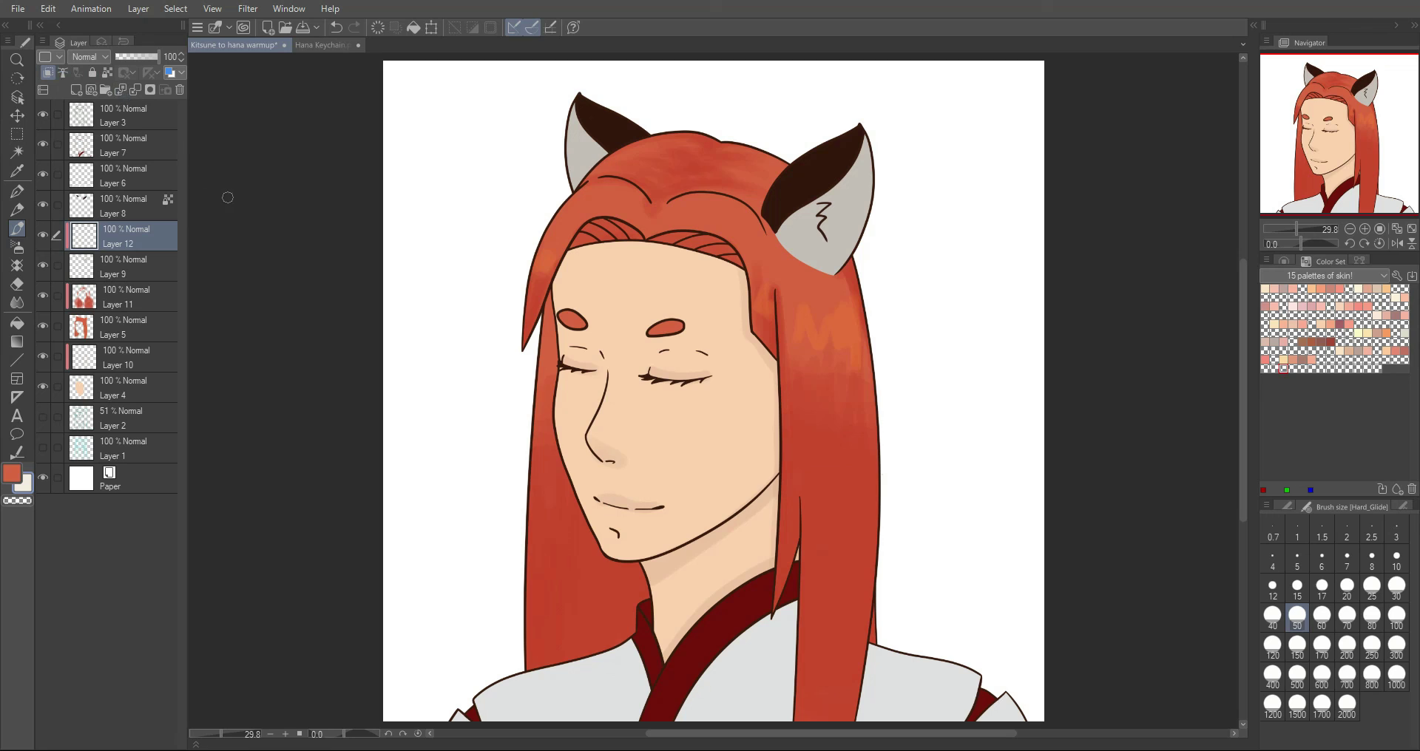
mouse_move(814, 204)
left_mouse_down()
mouse_move(832, 262)
mouse_move(804, 263)
mouse_move(805, 210)
mouse_move(792, 253)
mouse_move(821, 267)
left_mouse_up()
mouse_move(804, 202)
left_mouse_down()
mouse_move(774, 227)
mouse_move(843, 268)
left_mouse_up()
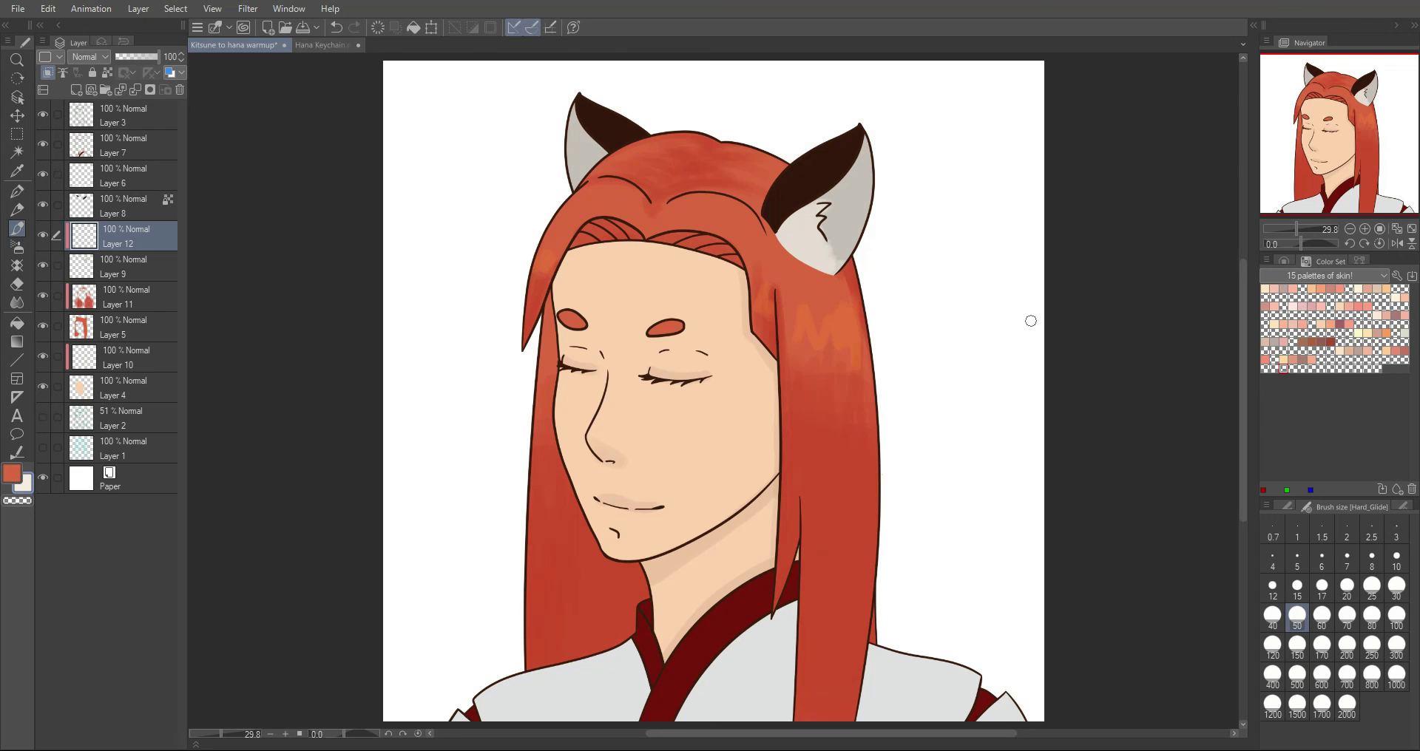
mouse_move(821, 199)
left_mouse_down()
mouse_move(774, 233)
mouse_move(814, 269)
left_mouse_up()
mouse_move(812, 204)
left_mouse_down()
mouse_move(872, 126)
mouse_move(823, 200)
left_mouse_up()
key("ctrl+z")
left_click_drag(826, 222, 832, 247)
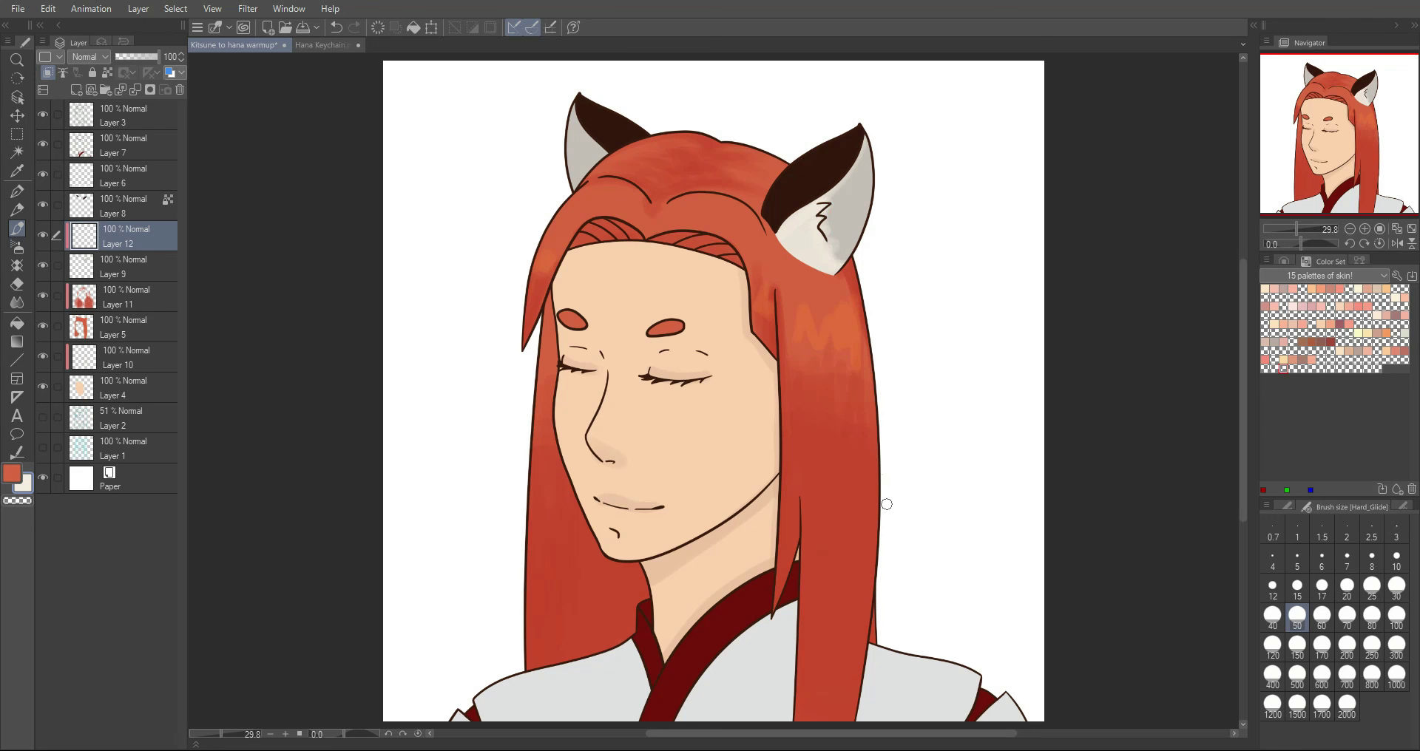